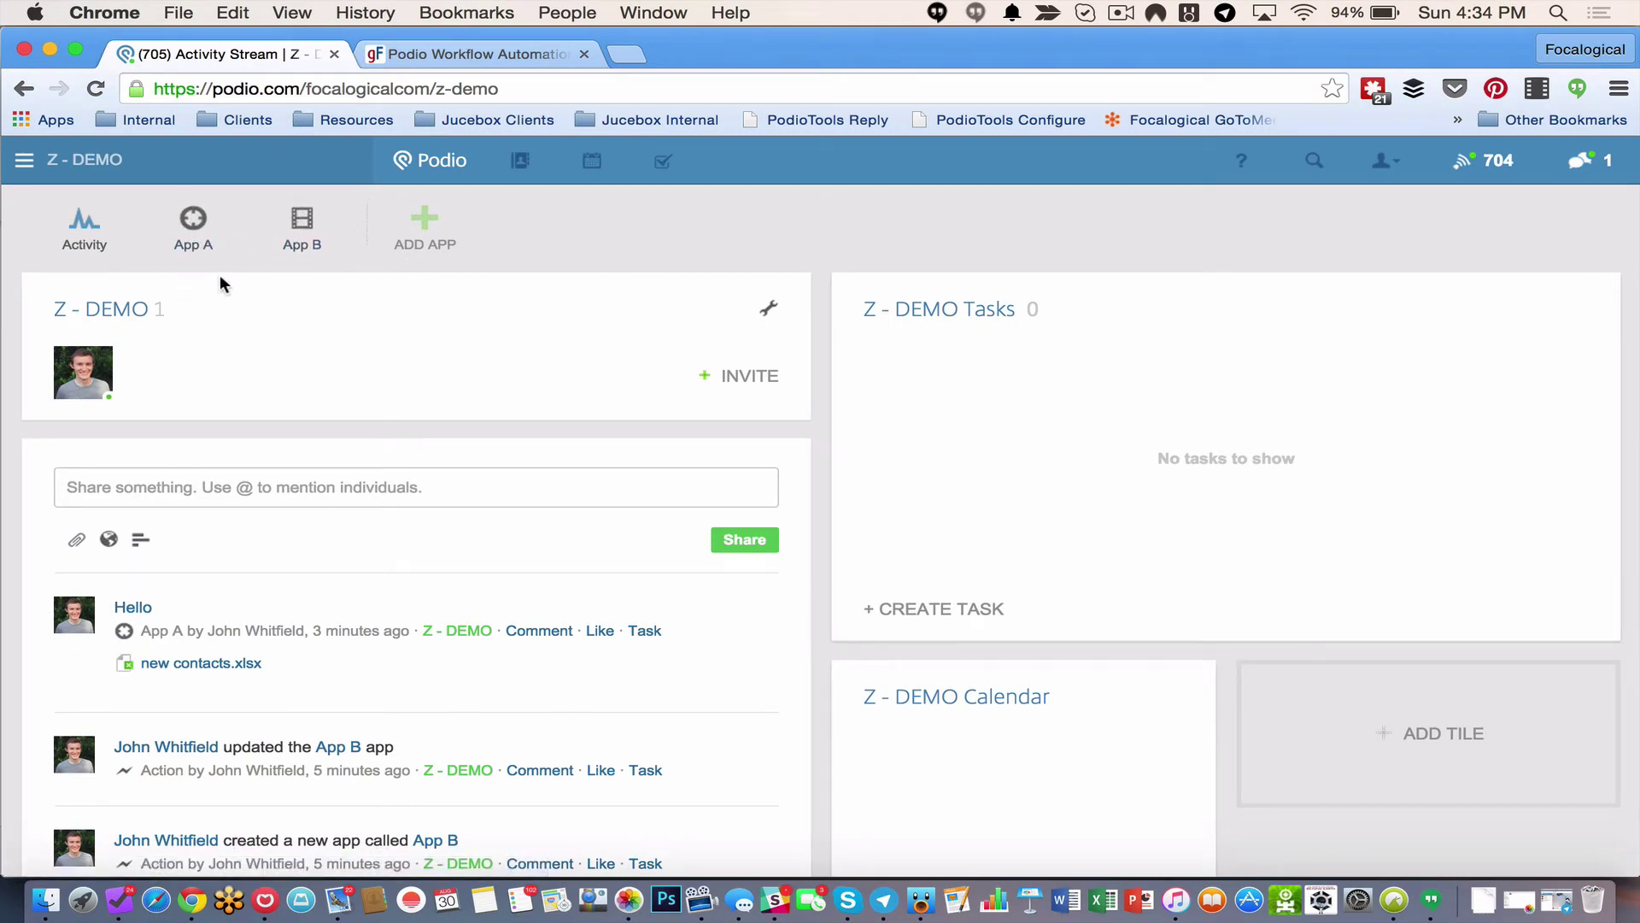
Check App A's Hello item and its new contacts.xlsx attachment, then go to Globiflow's My Flows
{"action": "left_click", "coordinate": [193, 224]}
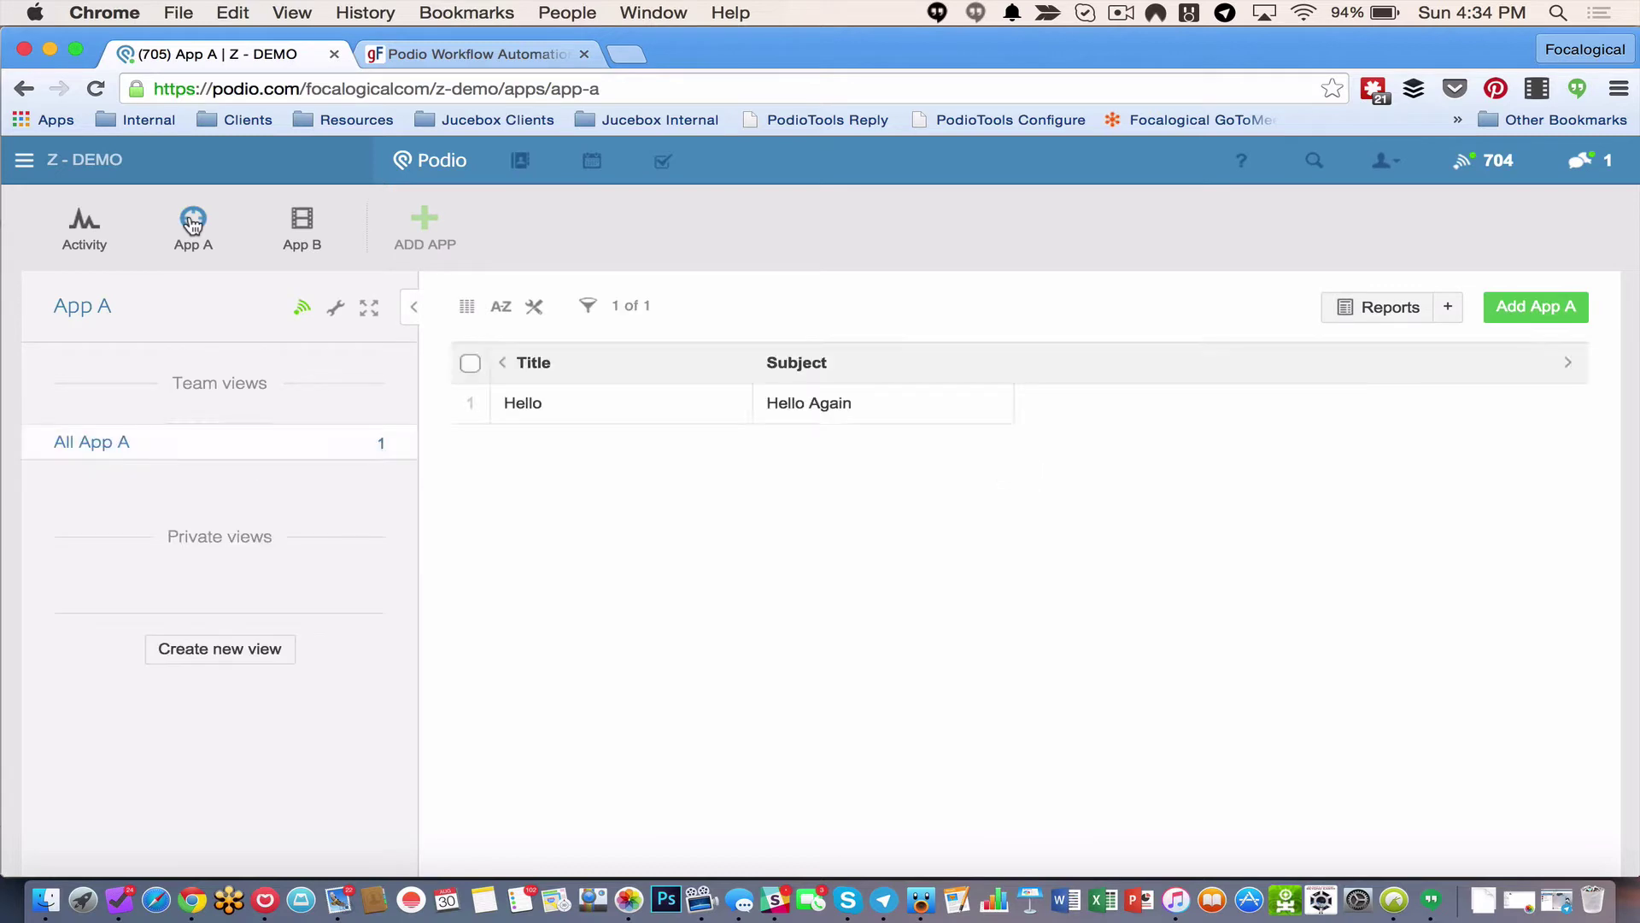
{"action": "left_click", "coordinate": [554, 403]}
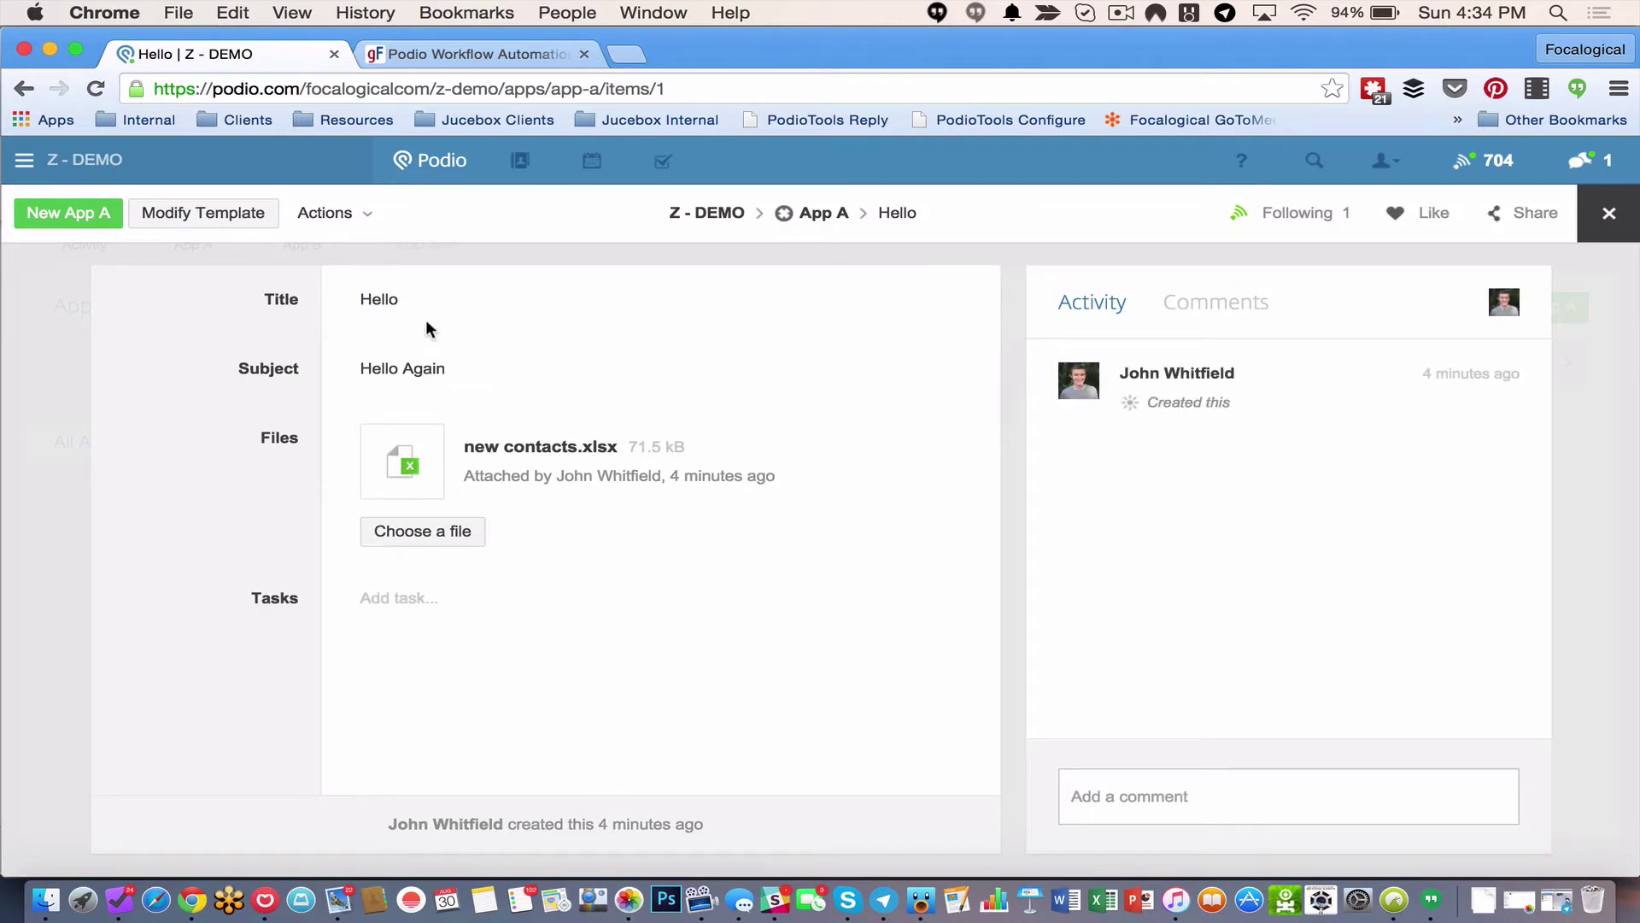
{"action": "left_click", "coordinate": [475, 54]}
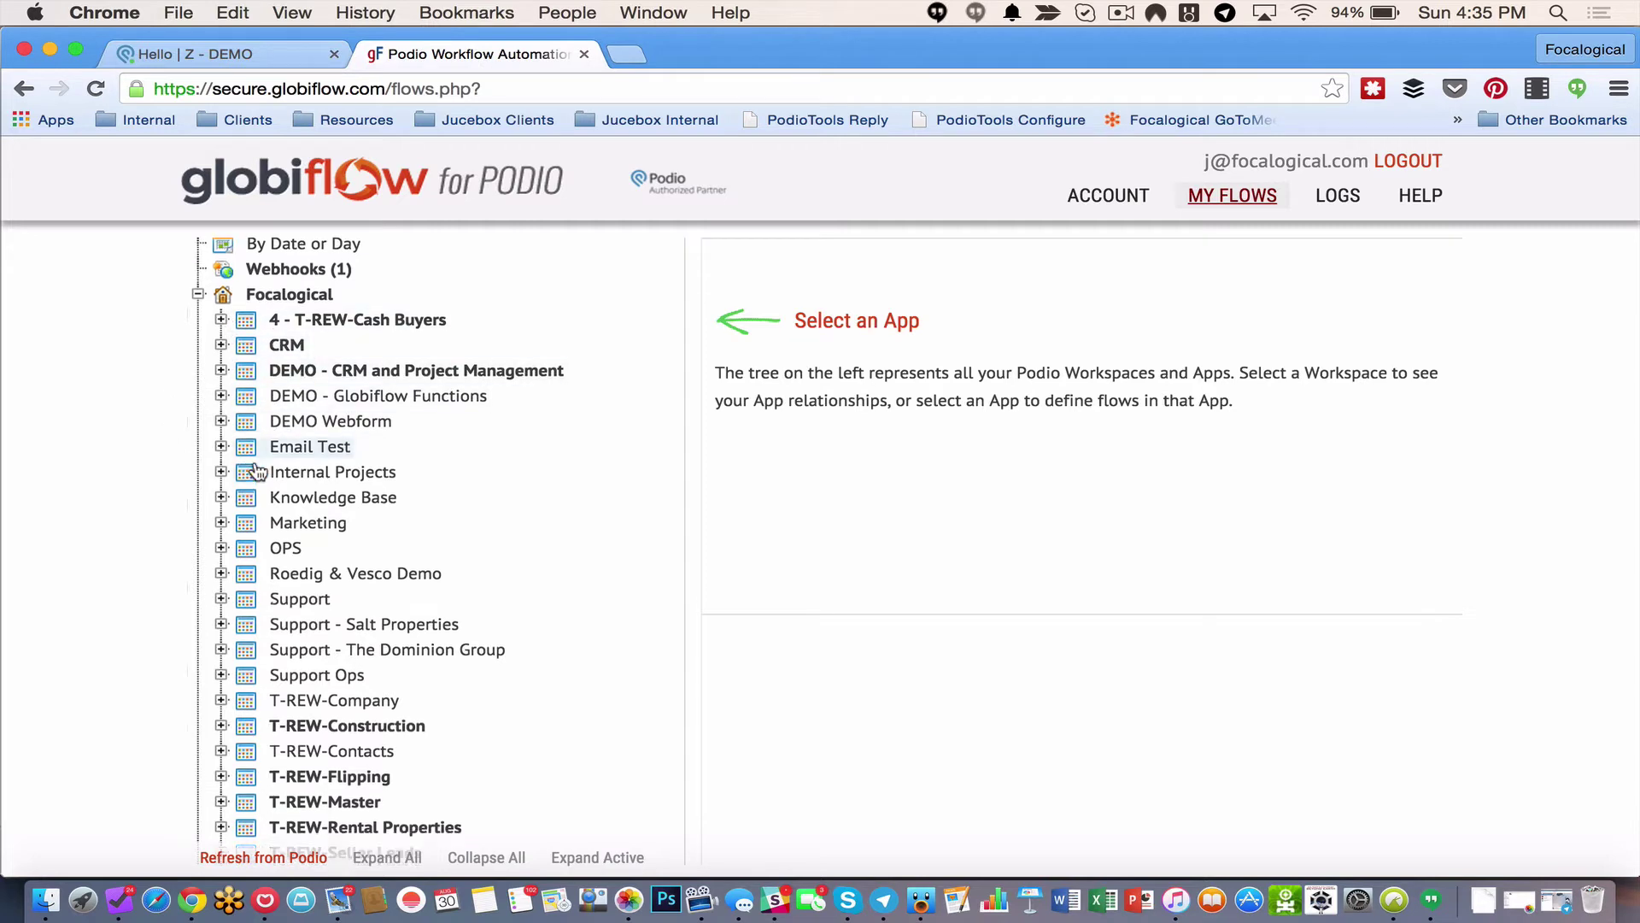
Expand the Z - DEMO workspace in the app tree and open App A's flows
{"action": "scroll", "coordinate": [256, 470], "scroll_direction": "down", "scroll_amount": 3}
{"action": "scroll", "coordinate": [256, 469], "scroll_direction": "down", "scroll_amount": 3}
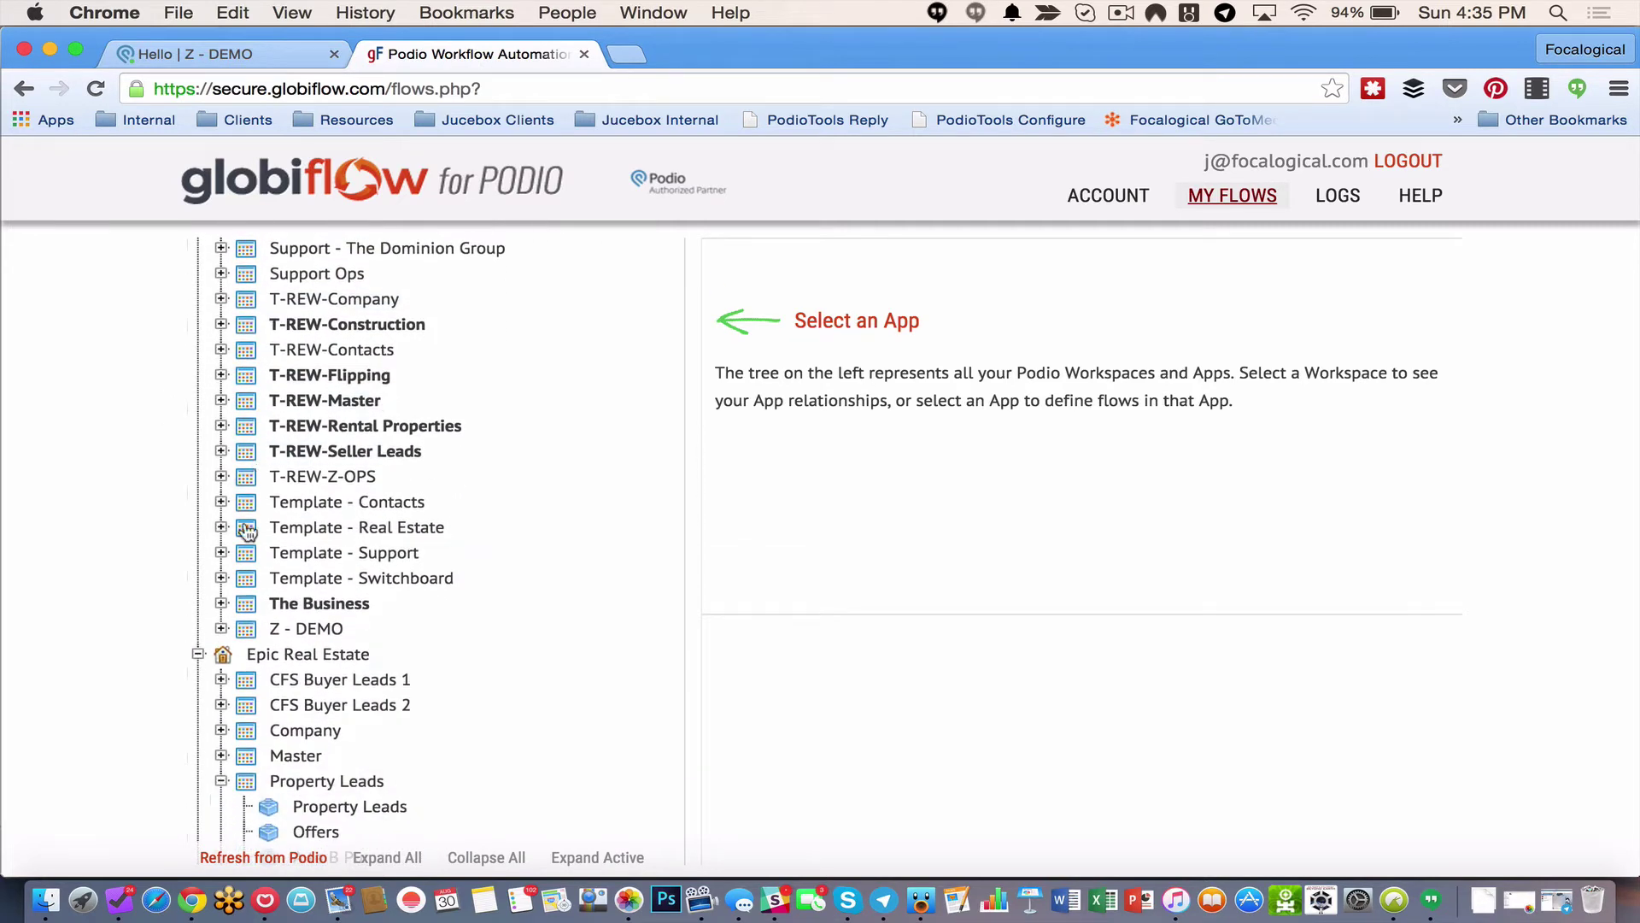
{"action": "left_click", "coordinate": [222, 629]}
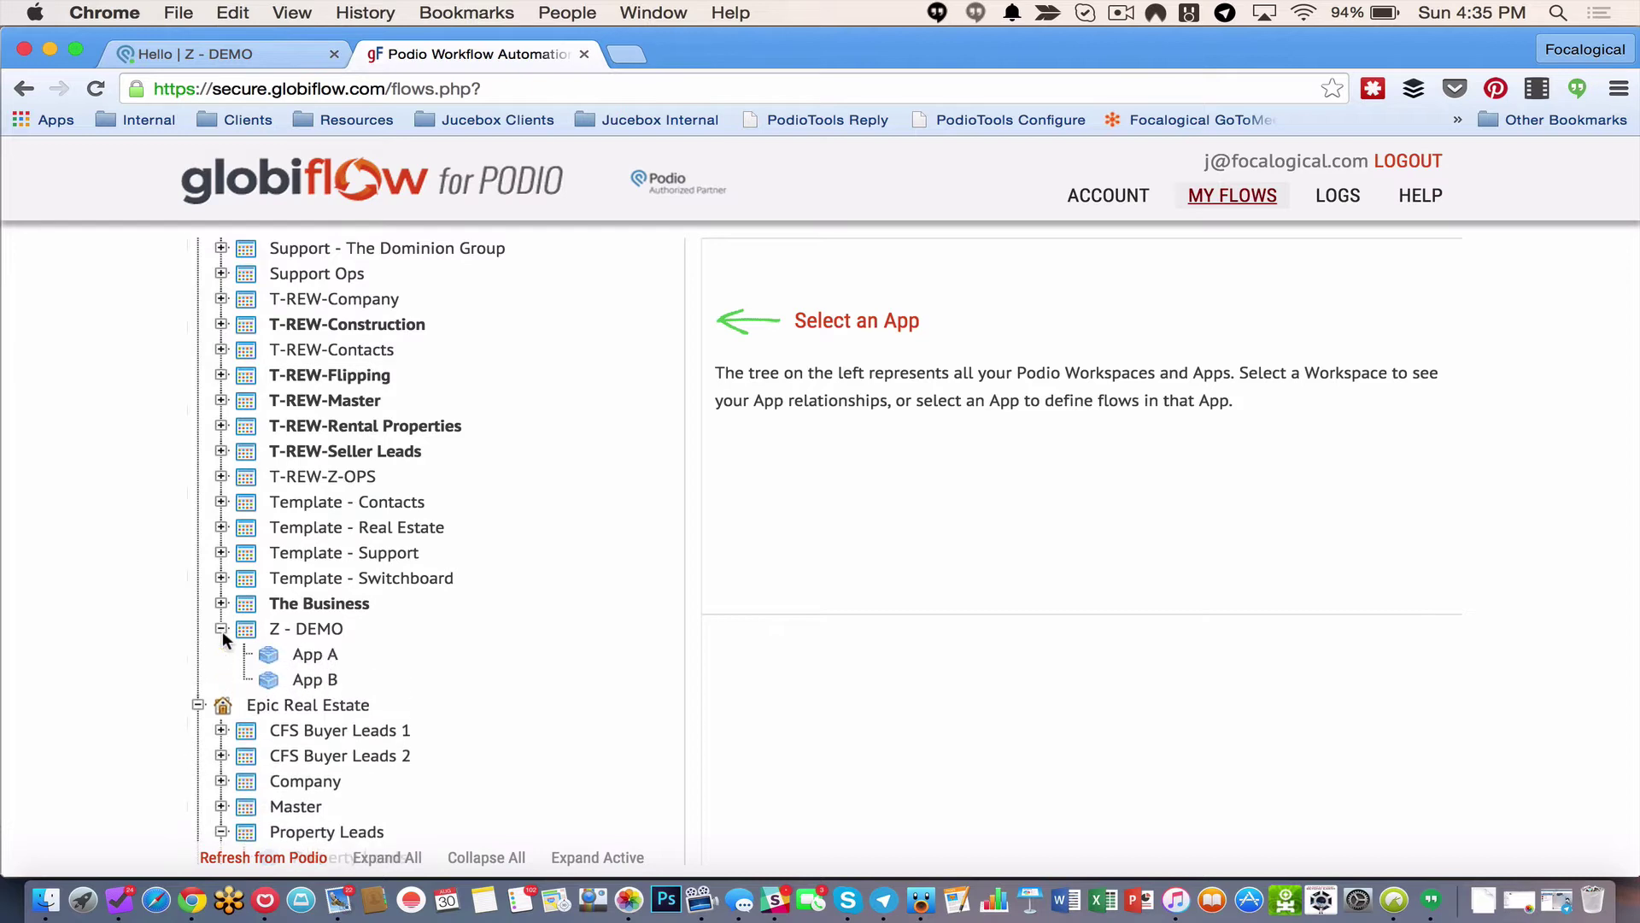
{"action": "left_click", "coordinate": [296, 634]}
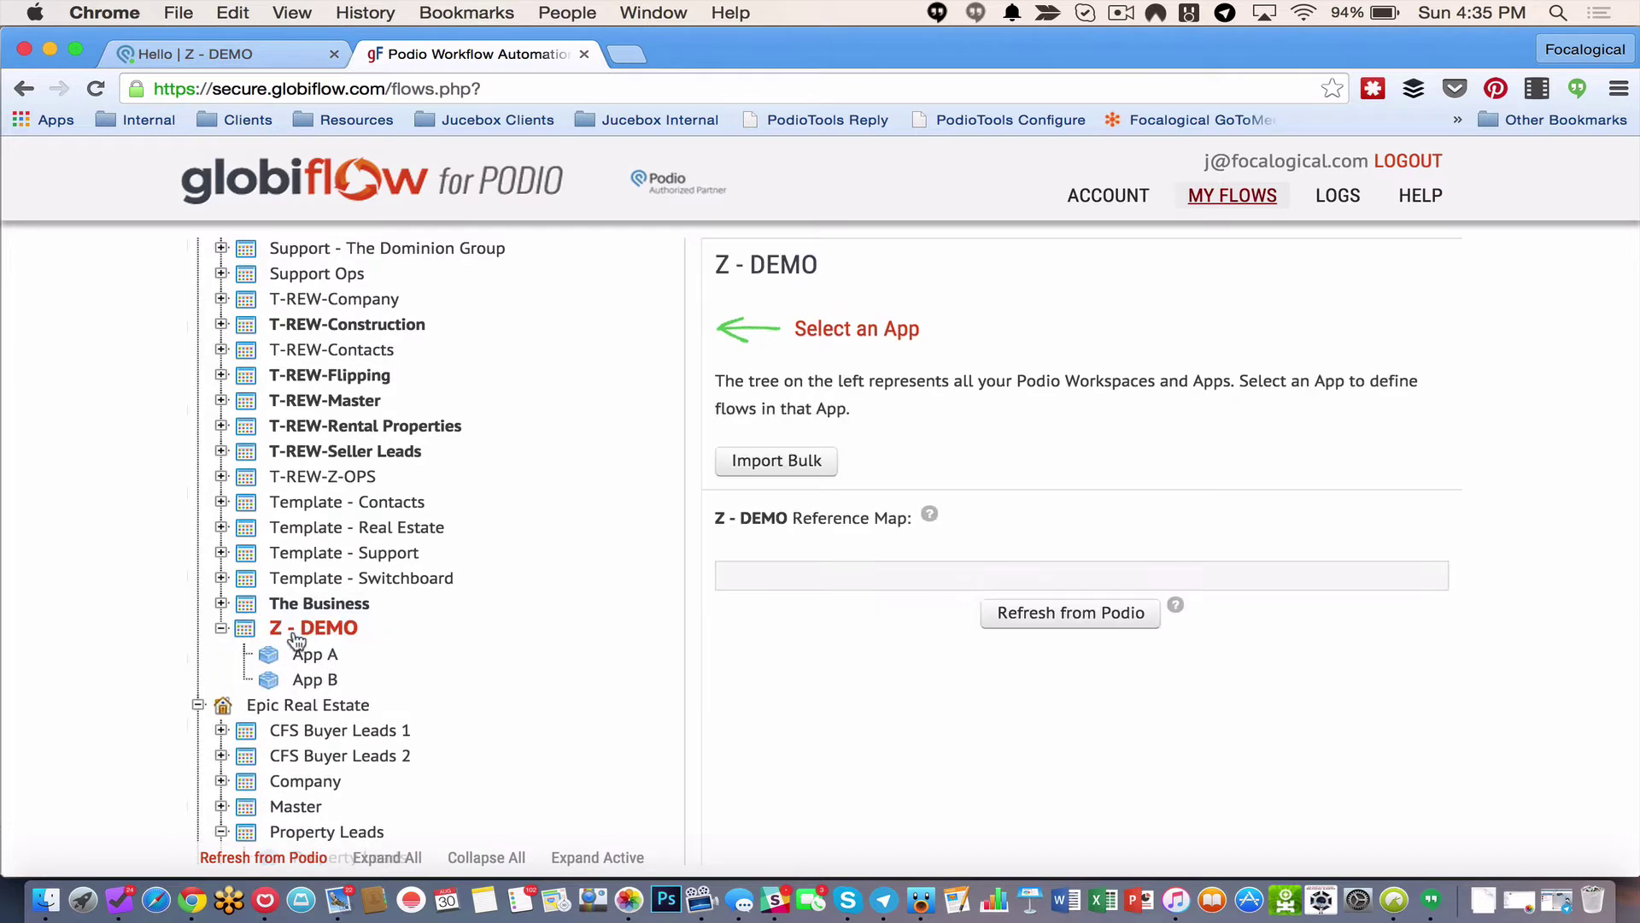
{"action": "scroll", "coordinate": [299, 632], "scroll_direction": "down", "scroll_amount": 2}
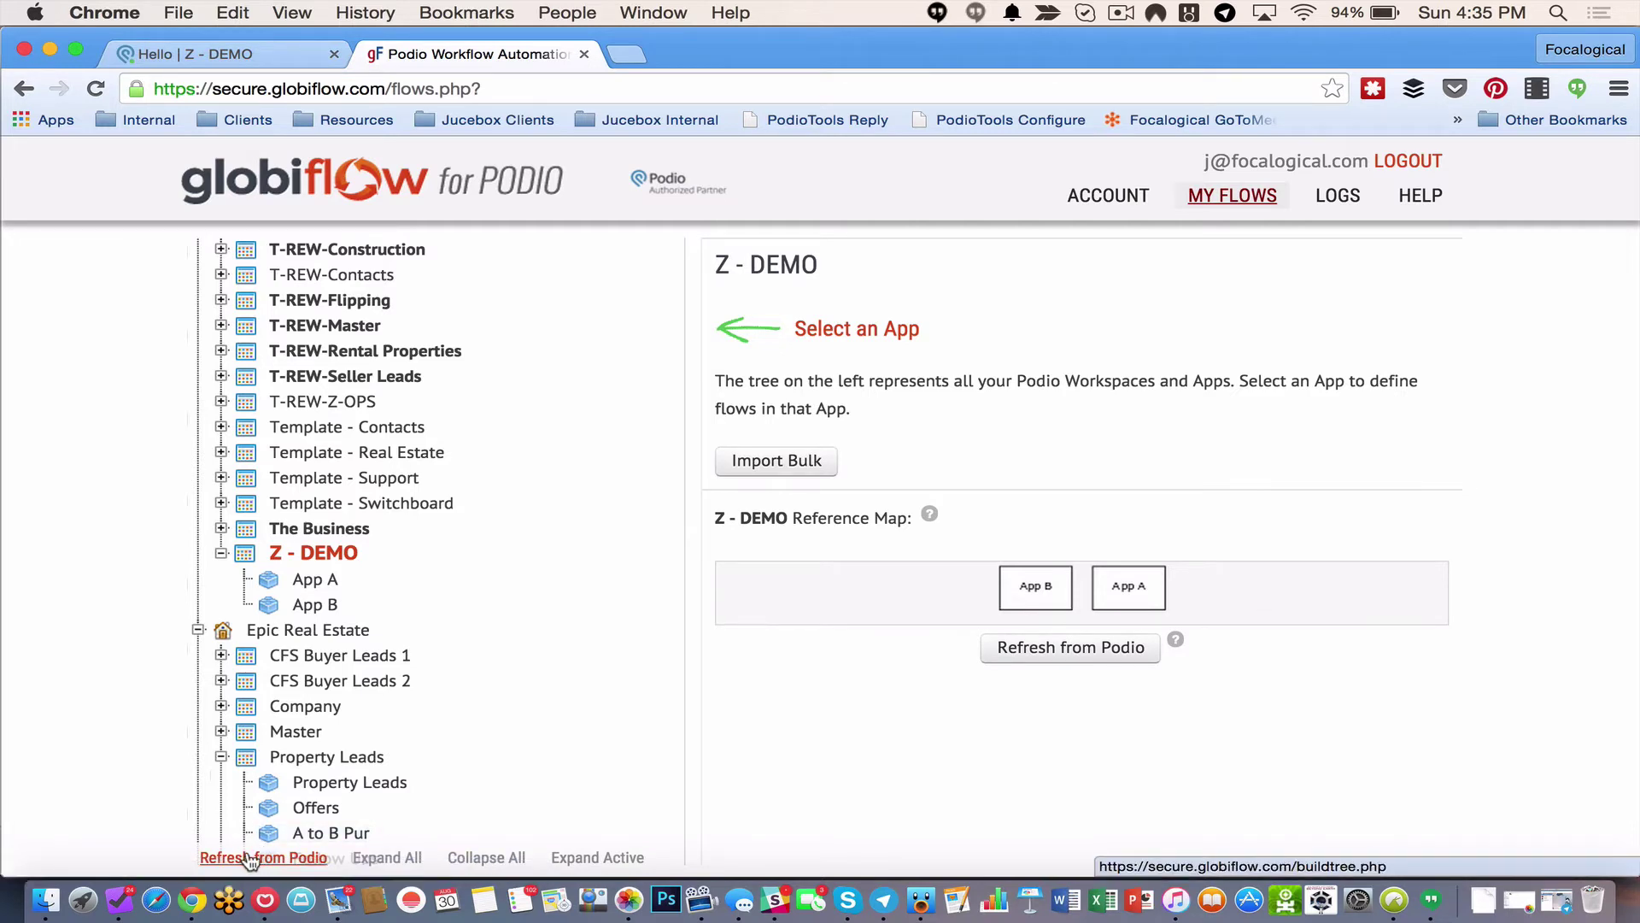
{"action": "left_click", "coordinate": [316, 581]}
Create a new Item Created flow for App A named 'Push to App B'
{"action": "left_click", "coordinate": [958, 291]}
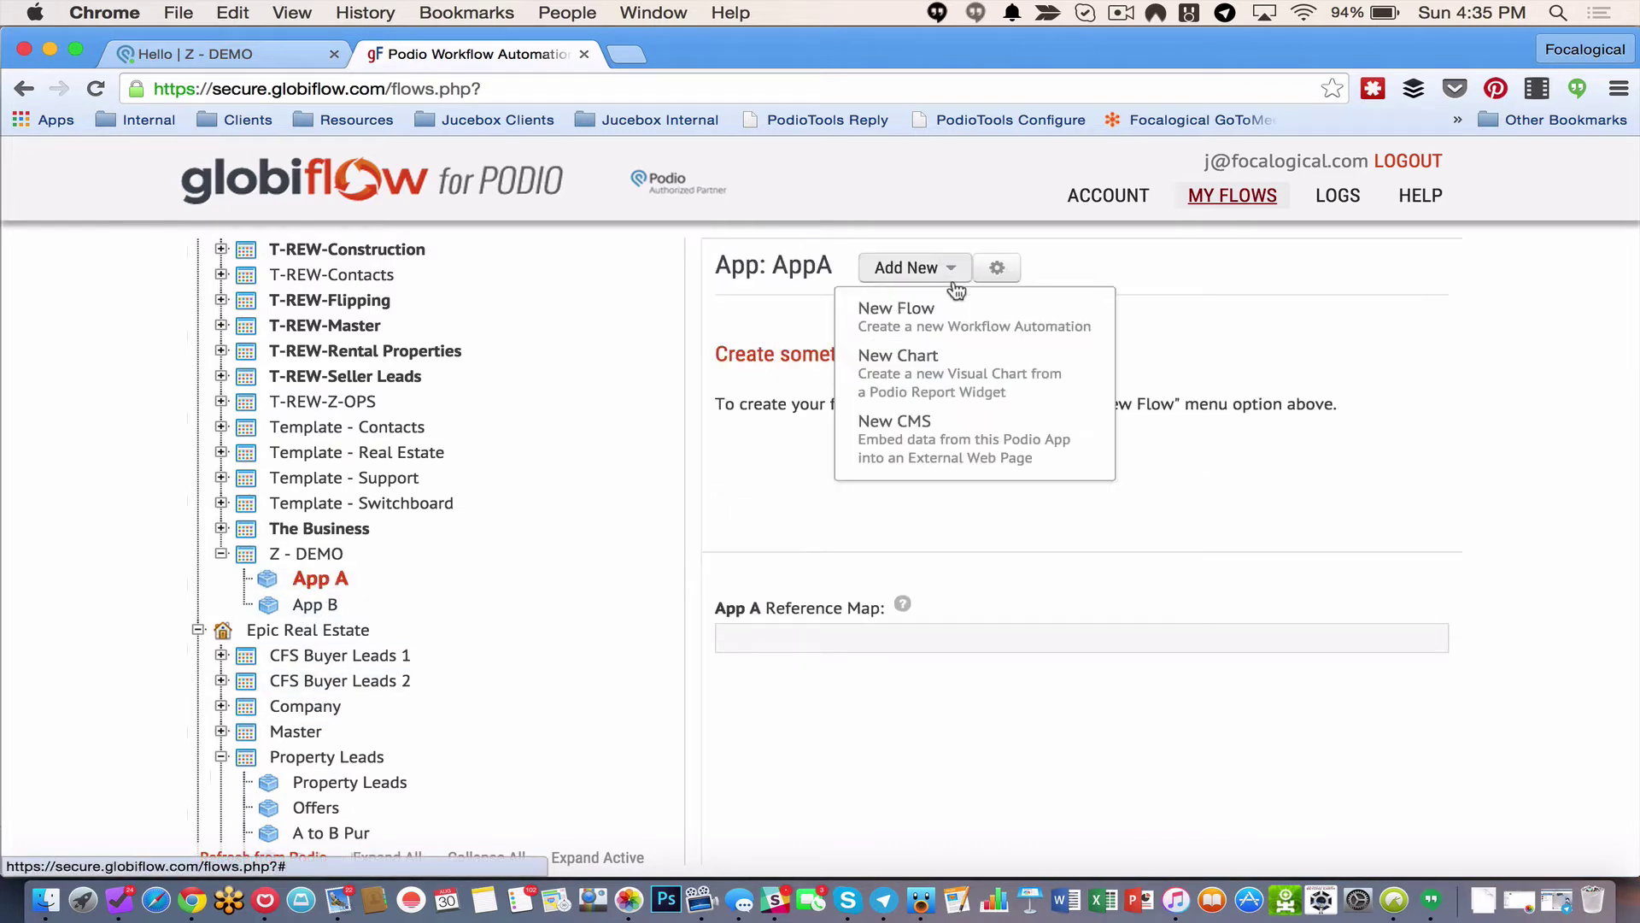
{"action": "left_click", "coordinate": [945, 317]}
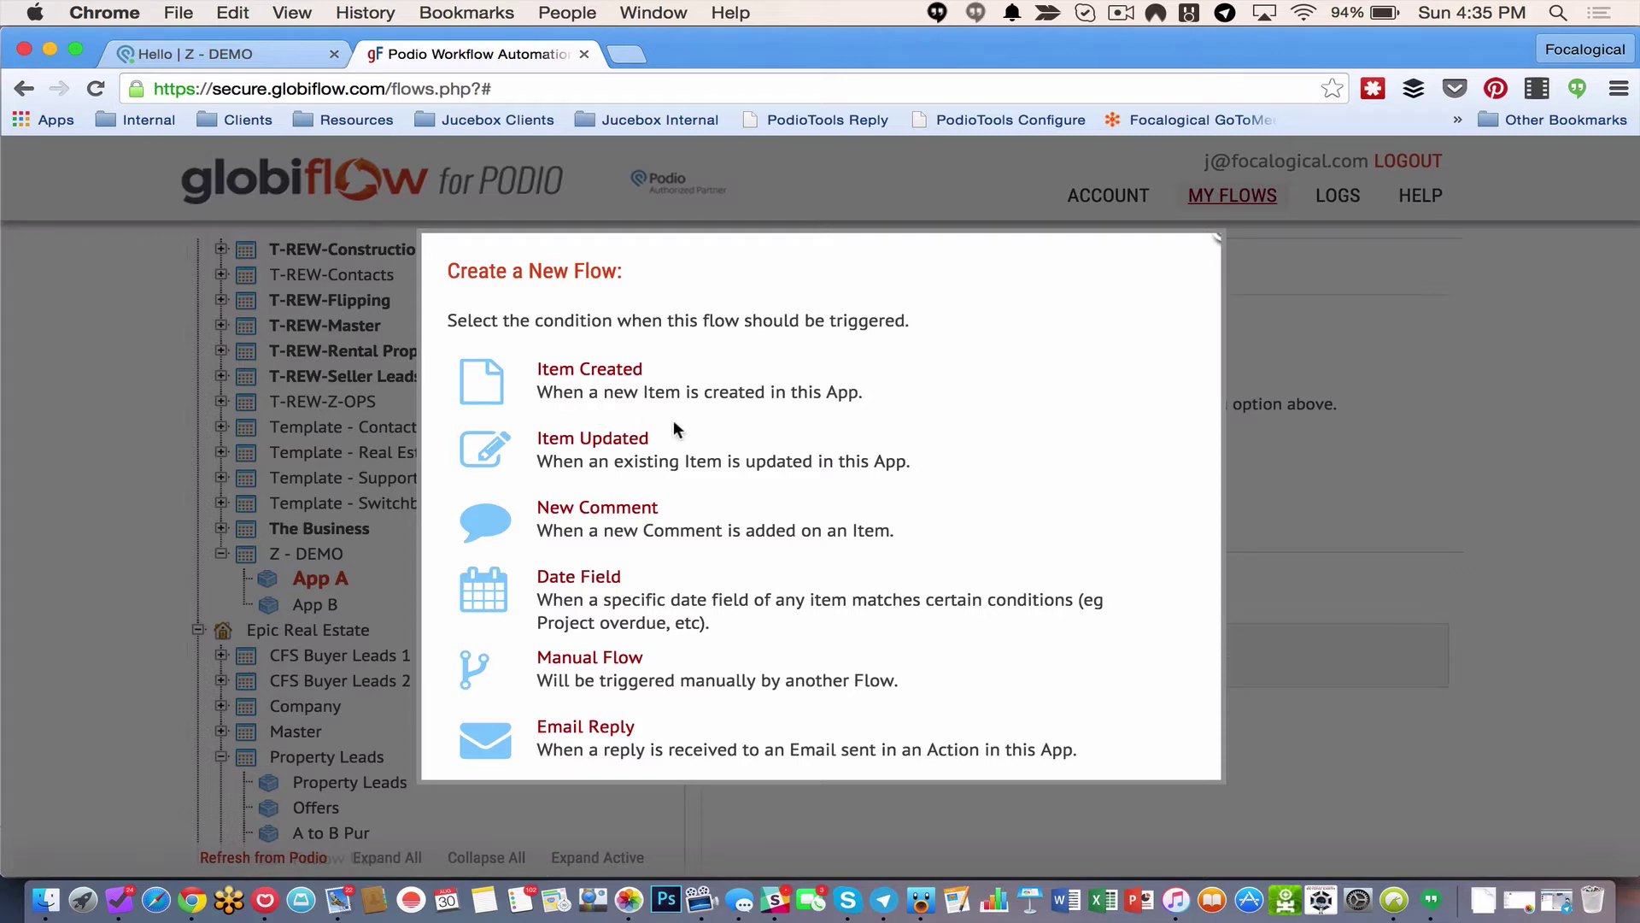
{"action": "left_click", "coordinate": [613, 373]}
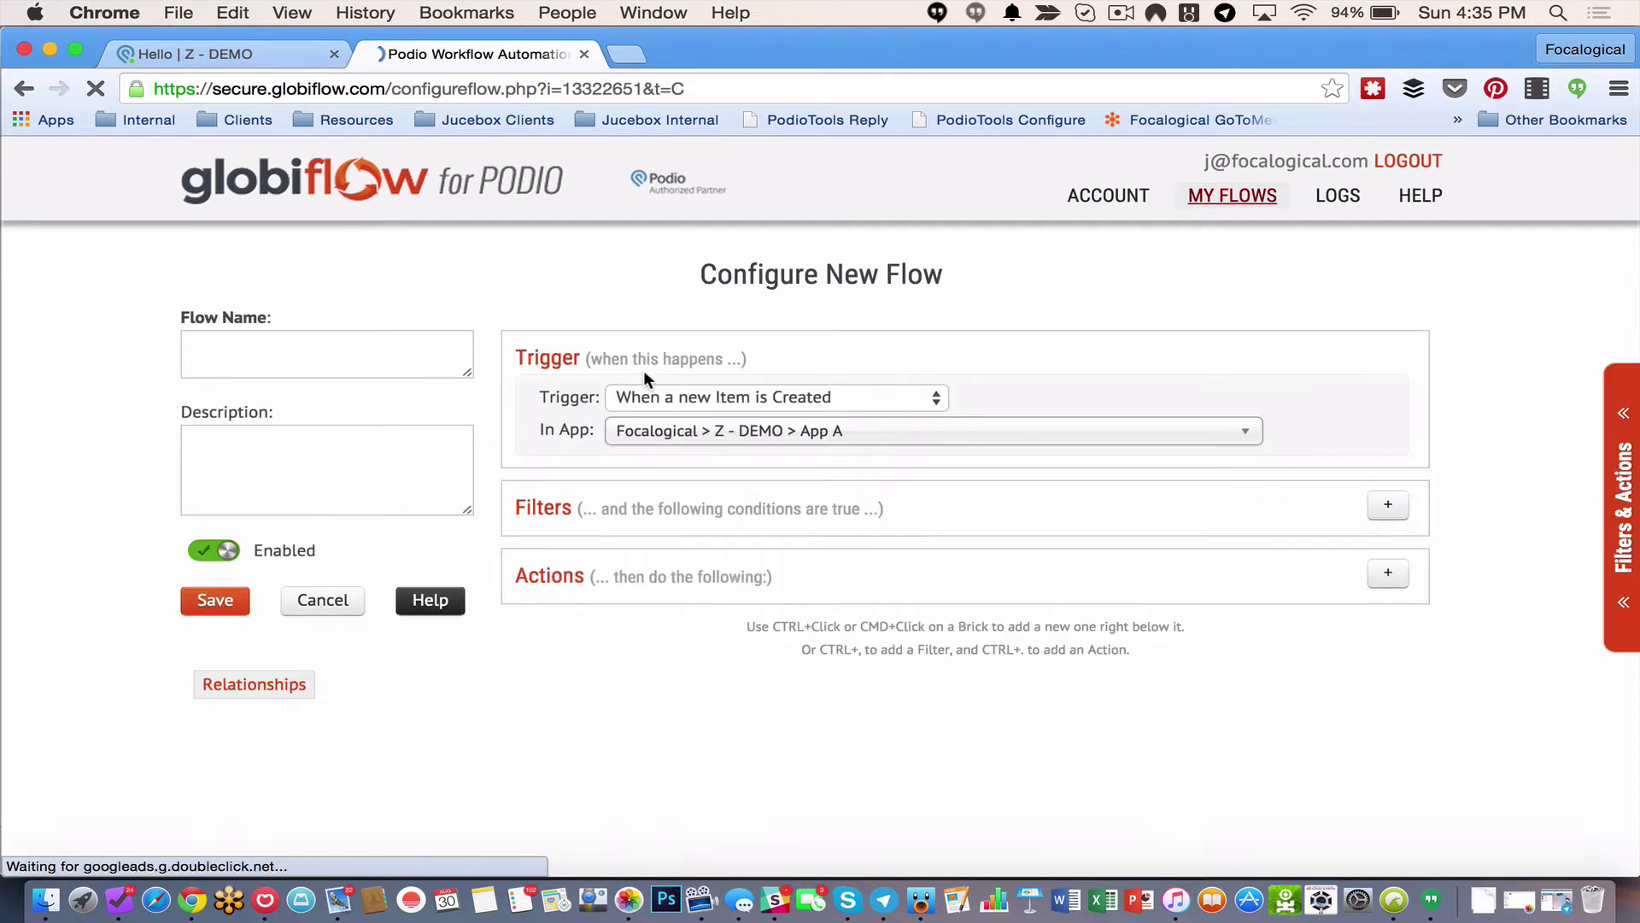
{"action": "left_click", "coordinate": [400, 333]}
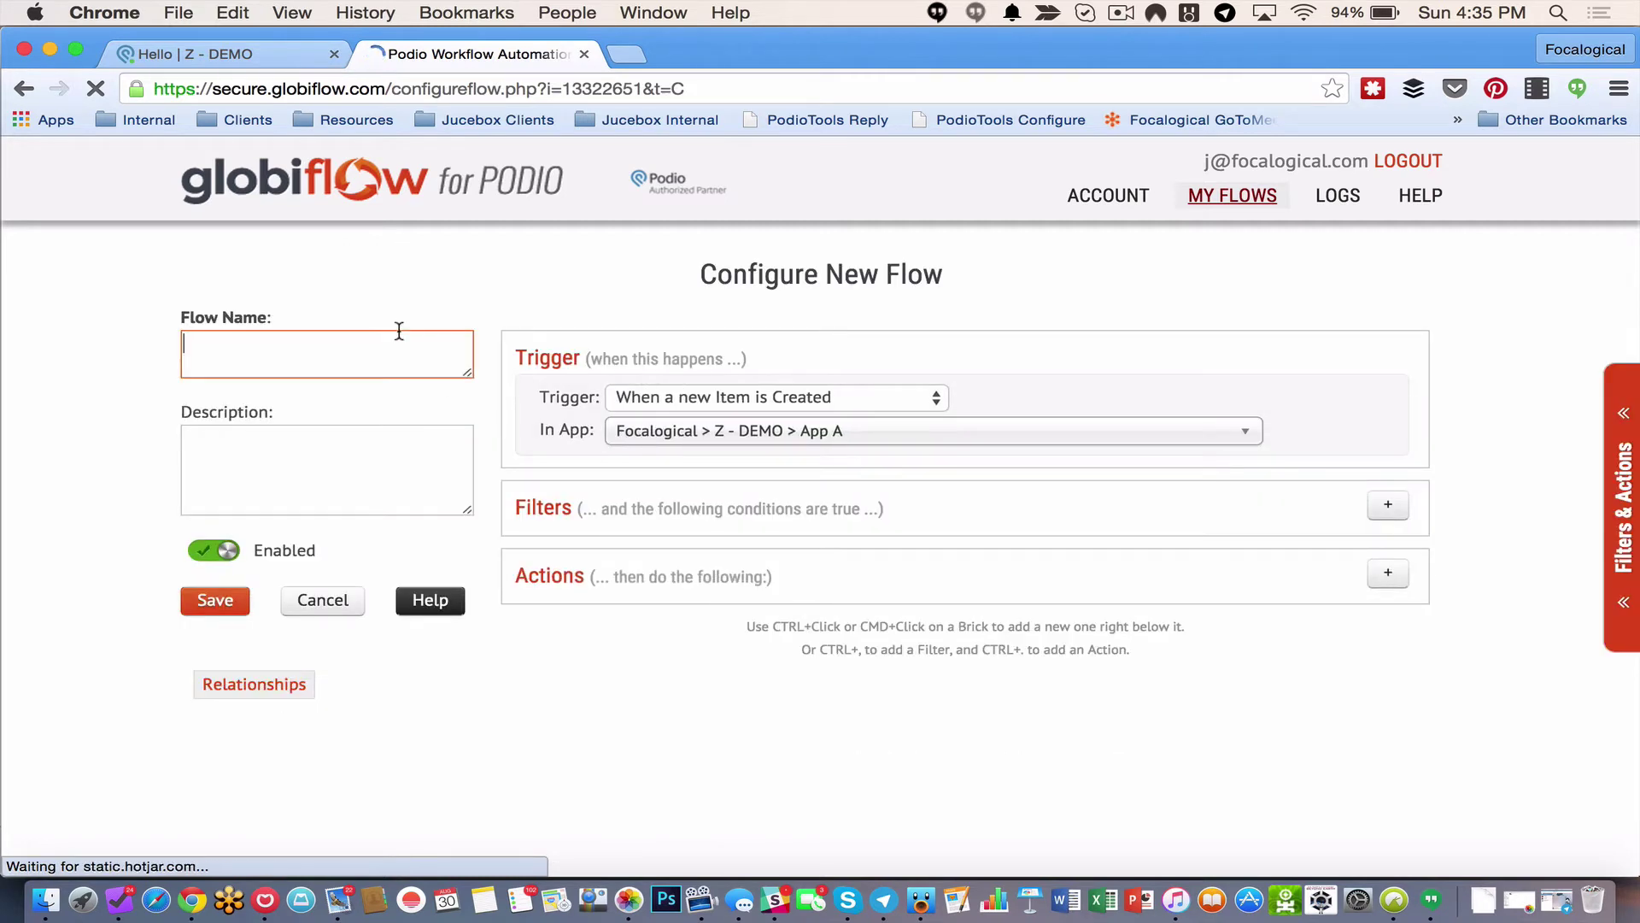
{"action": "type", "text": "Push to App B"}
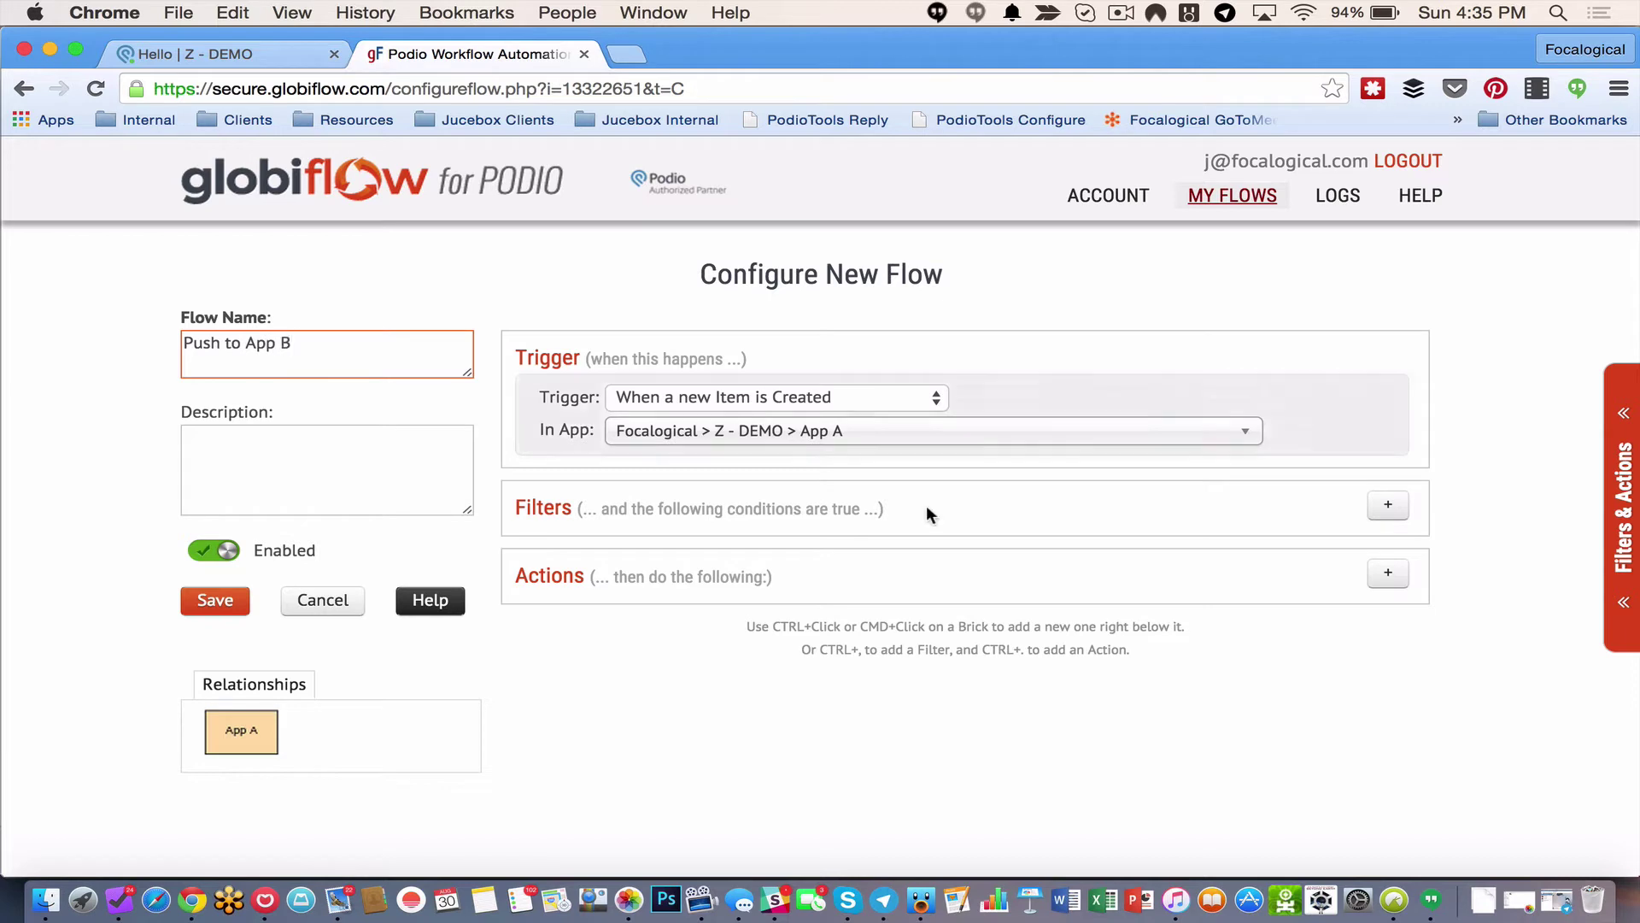
Add a create-item action targeting App B in the Z - DEMO workspace
{"action": "left_click", "coordinate": [1389, 574]}
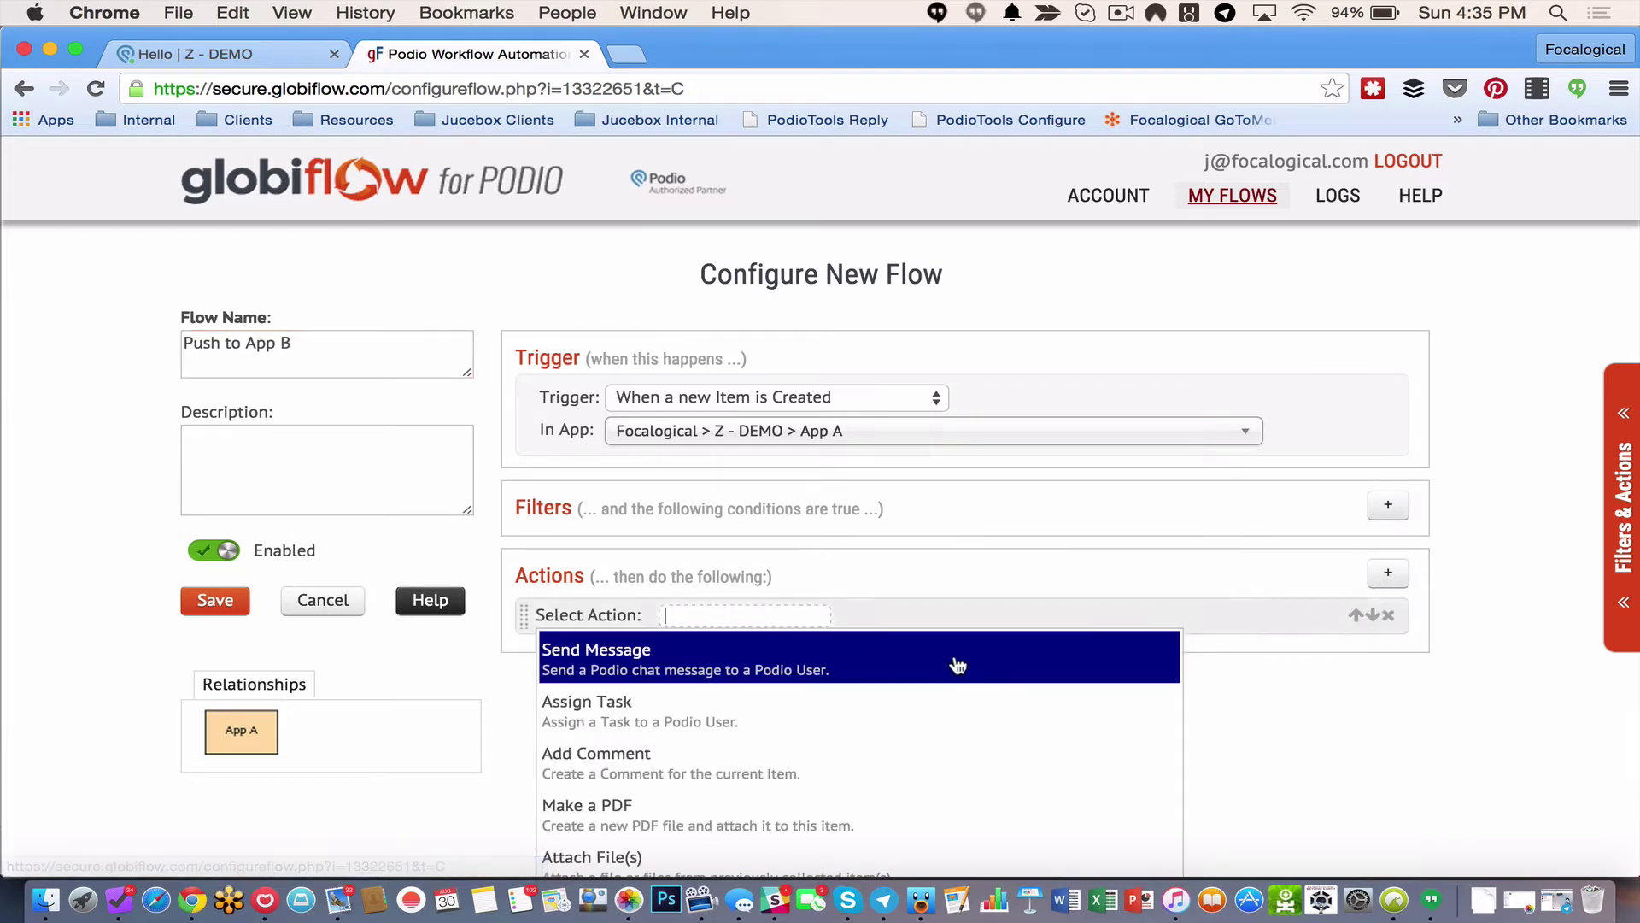
{"action": "scroll", "coordinate": [1245, 699], "scroll_direction": "down", "scroll_amount": 3}
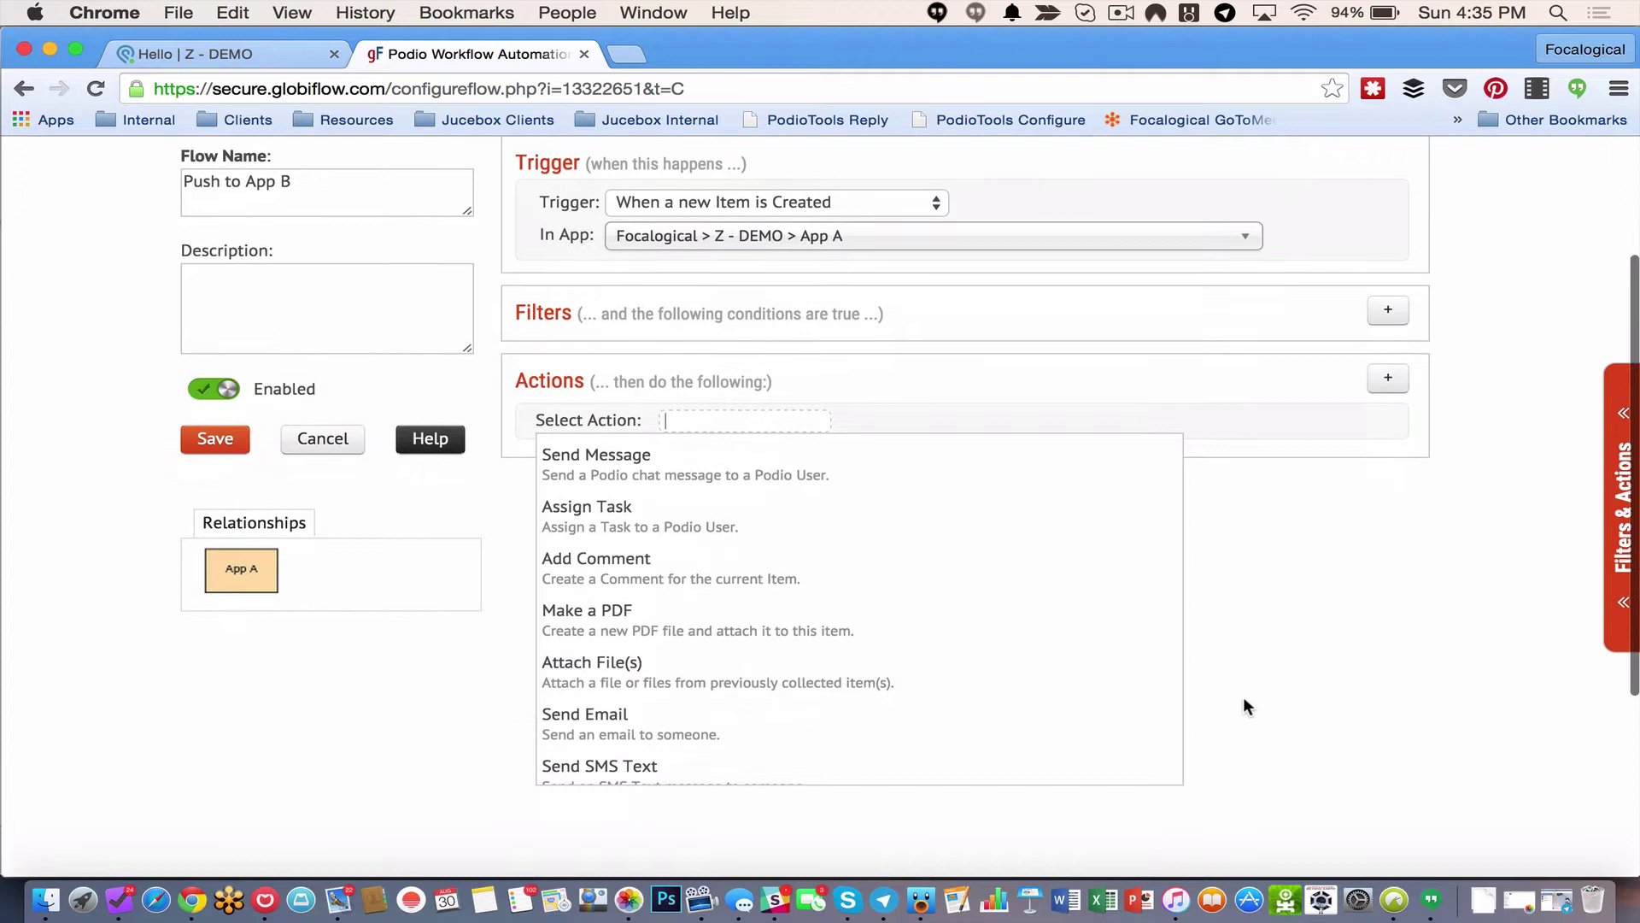
{"action": "type", "text": "item"}
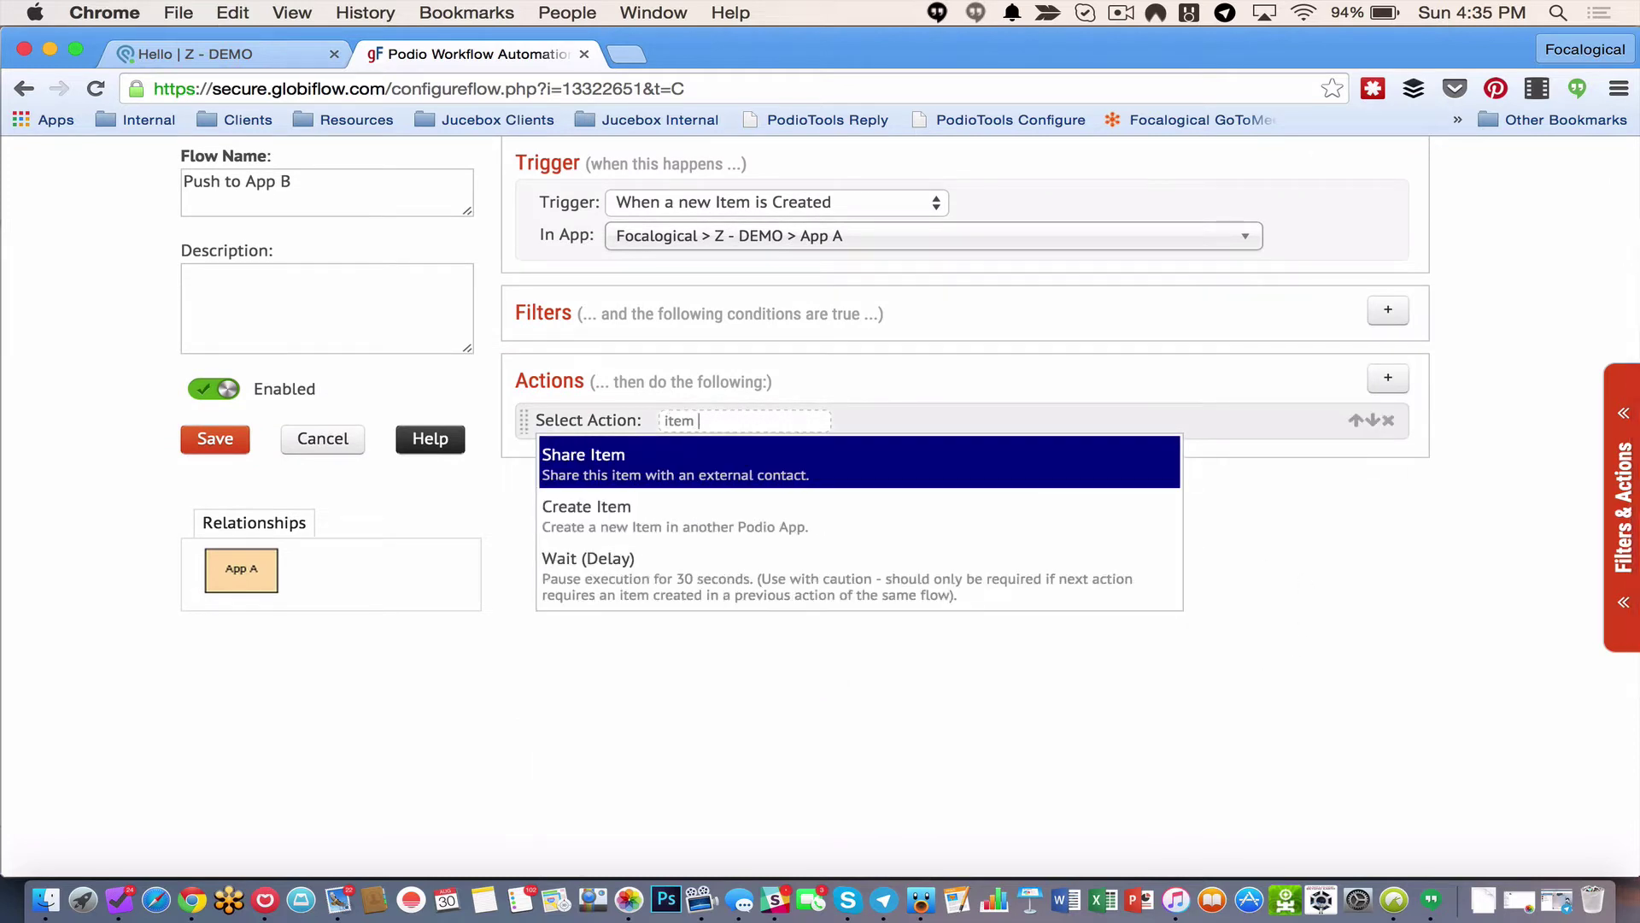
{"action": "left_click", "coordinate": [837, 516]}
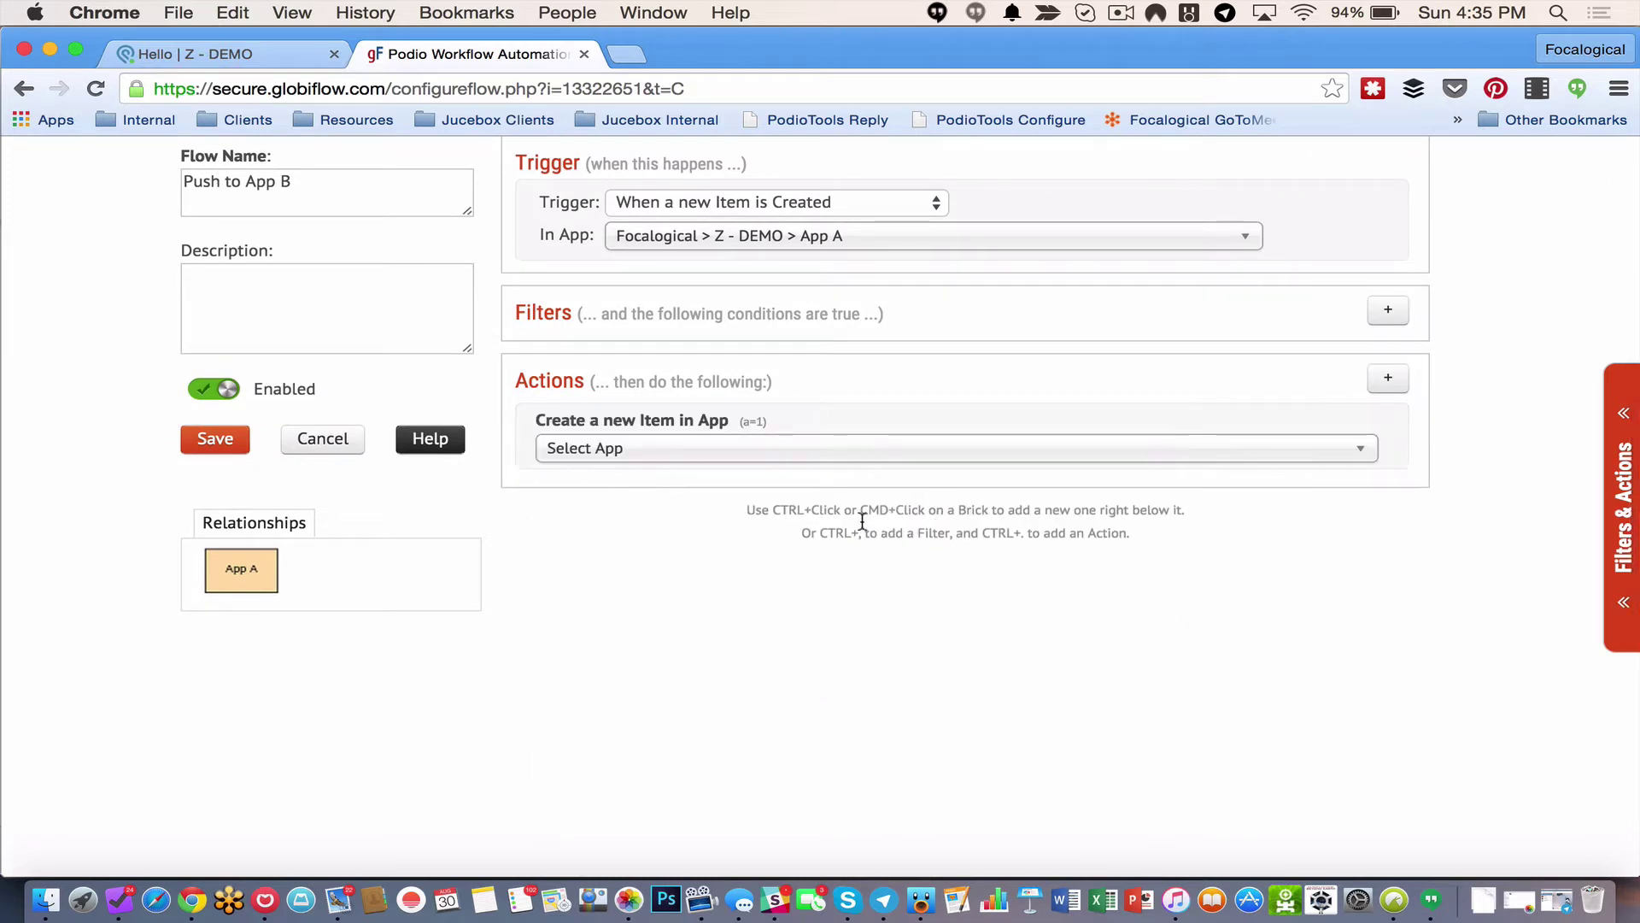
{"action": "left_click", "coordinate": [781, 455]}
{"action": "type", "text": "a"}
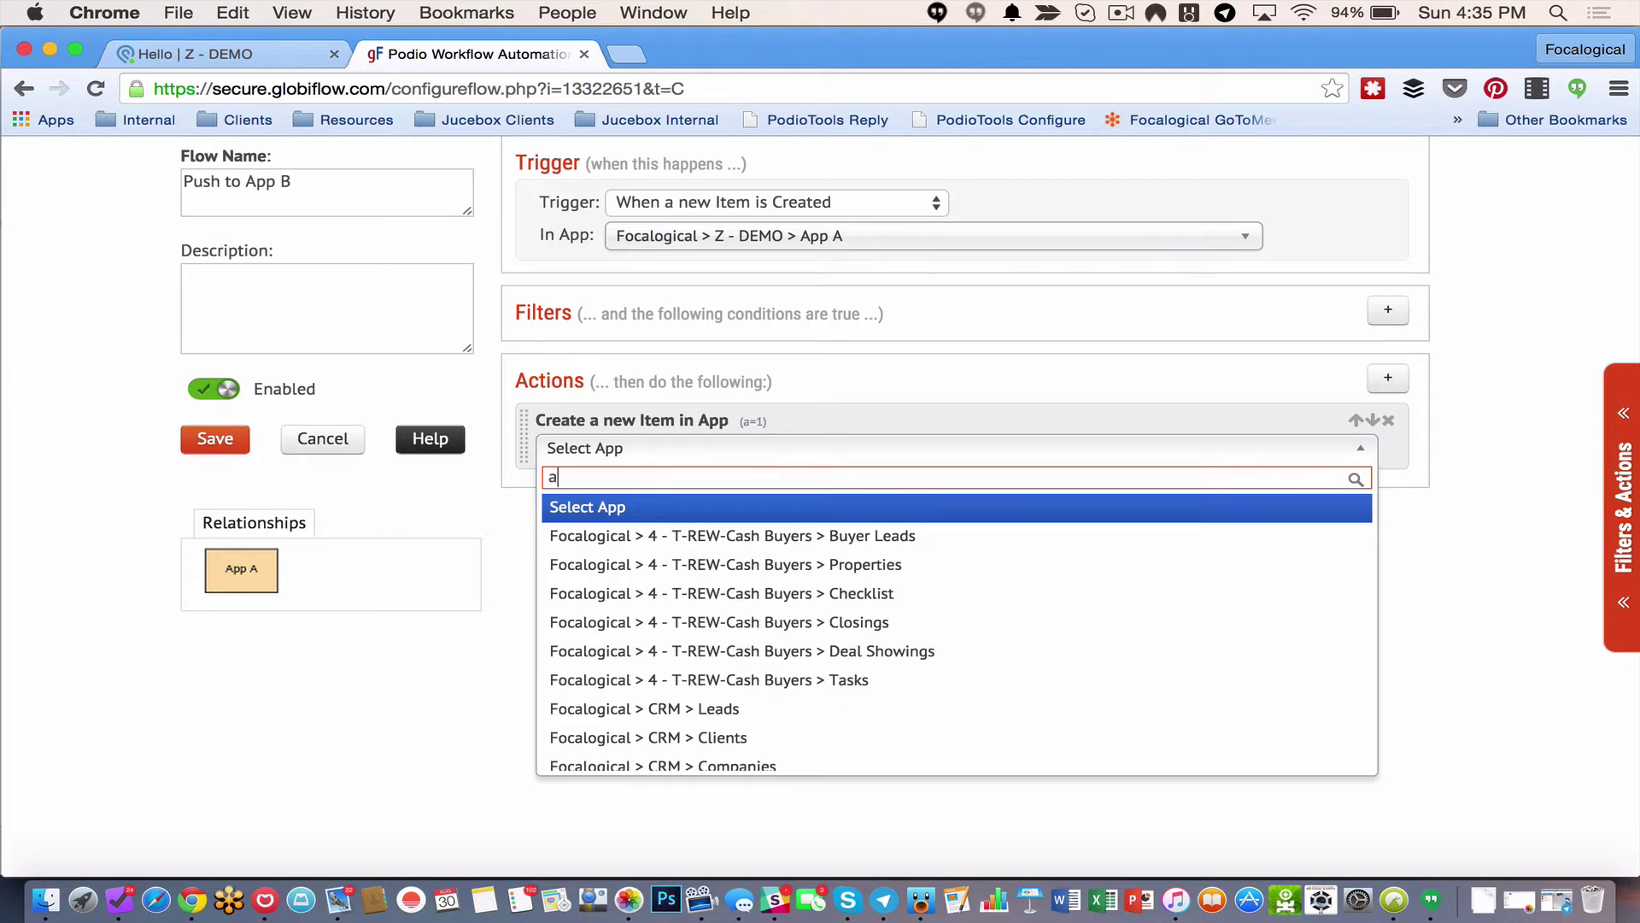
{"action": "type", "text": "pp b"}
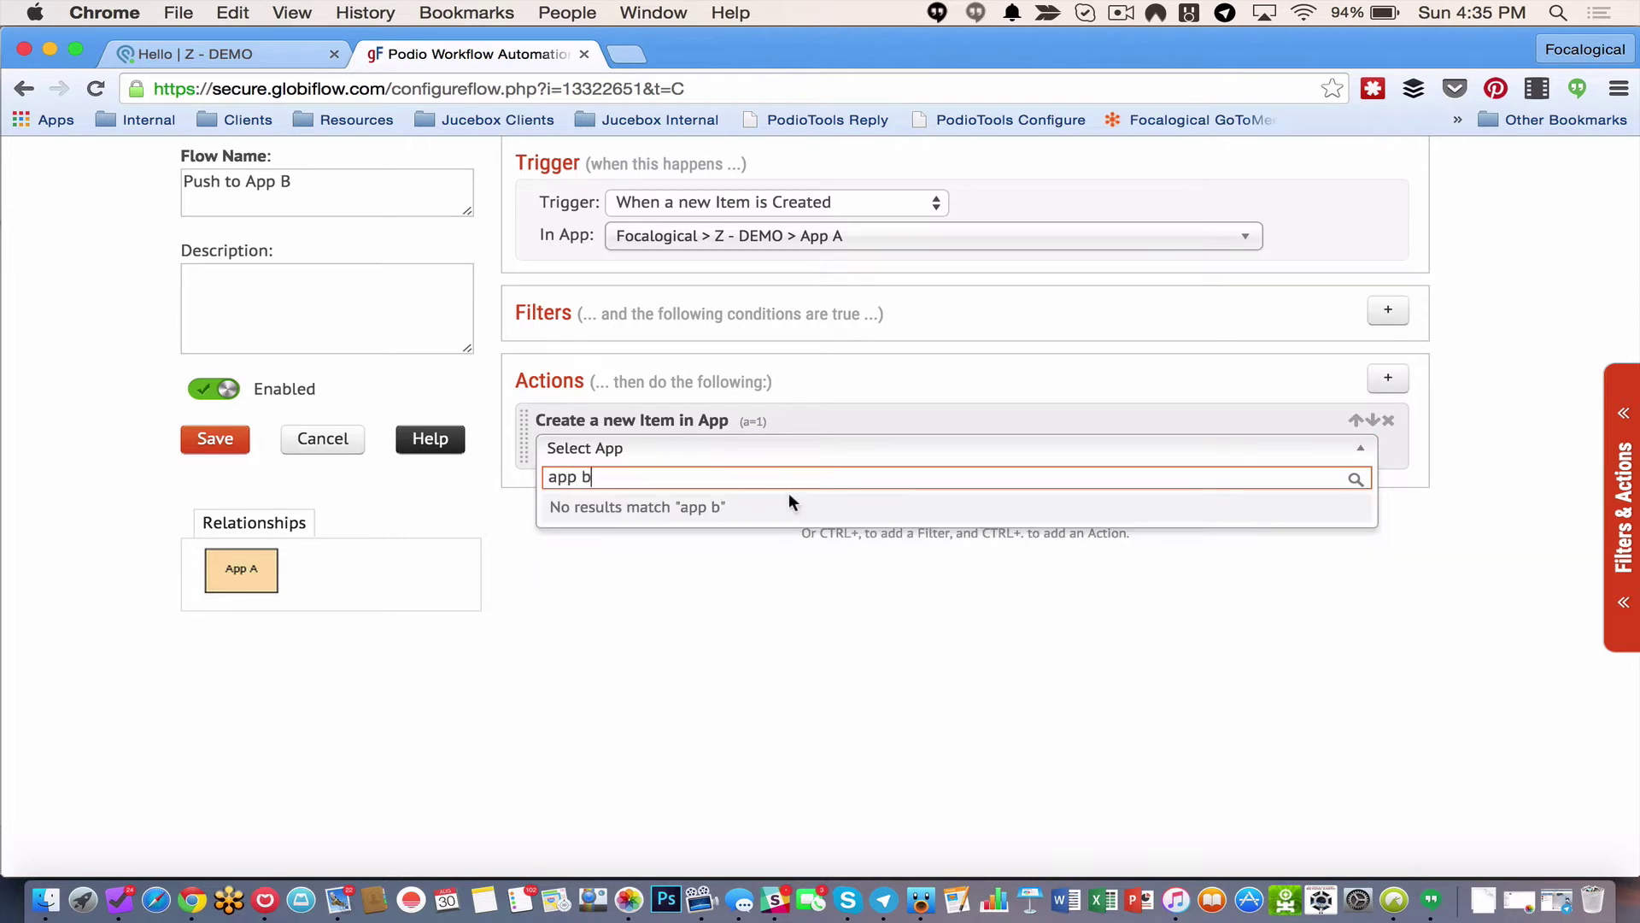
{"action": "key", "text": "BackSpace"}
{"action": "key", "text": "BackSpace"}
{"action": "key", "text": "BackSpace"}
{"action": "key", "text": "BackSpace"}
{"action": "key", "text": "BackSpace"}
{"action": "type", "text": "demo"}
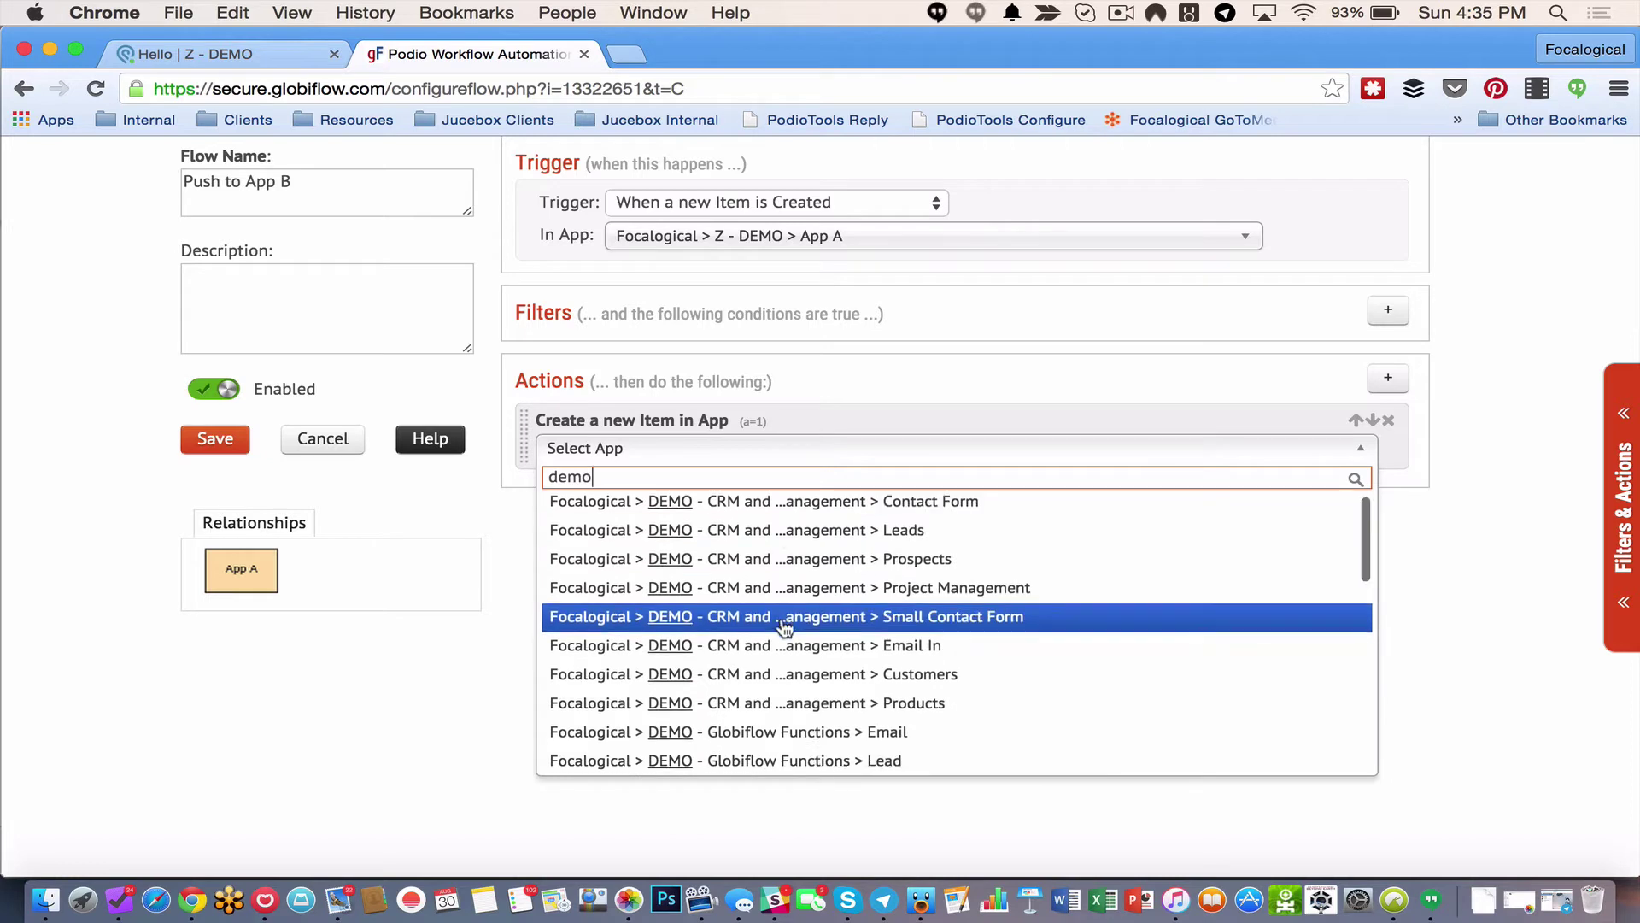
{"action": "scroll", "coordinate": [781, 630], "scroll_direction": "down", "scroll_amount": 5}
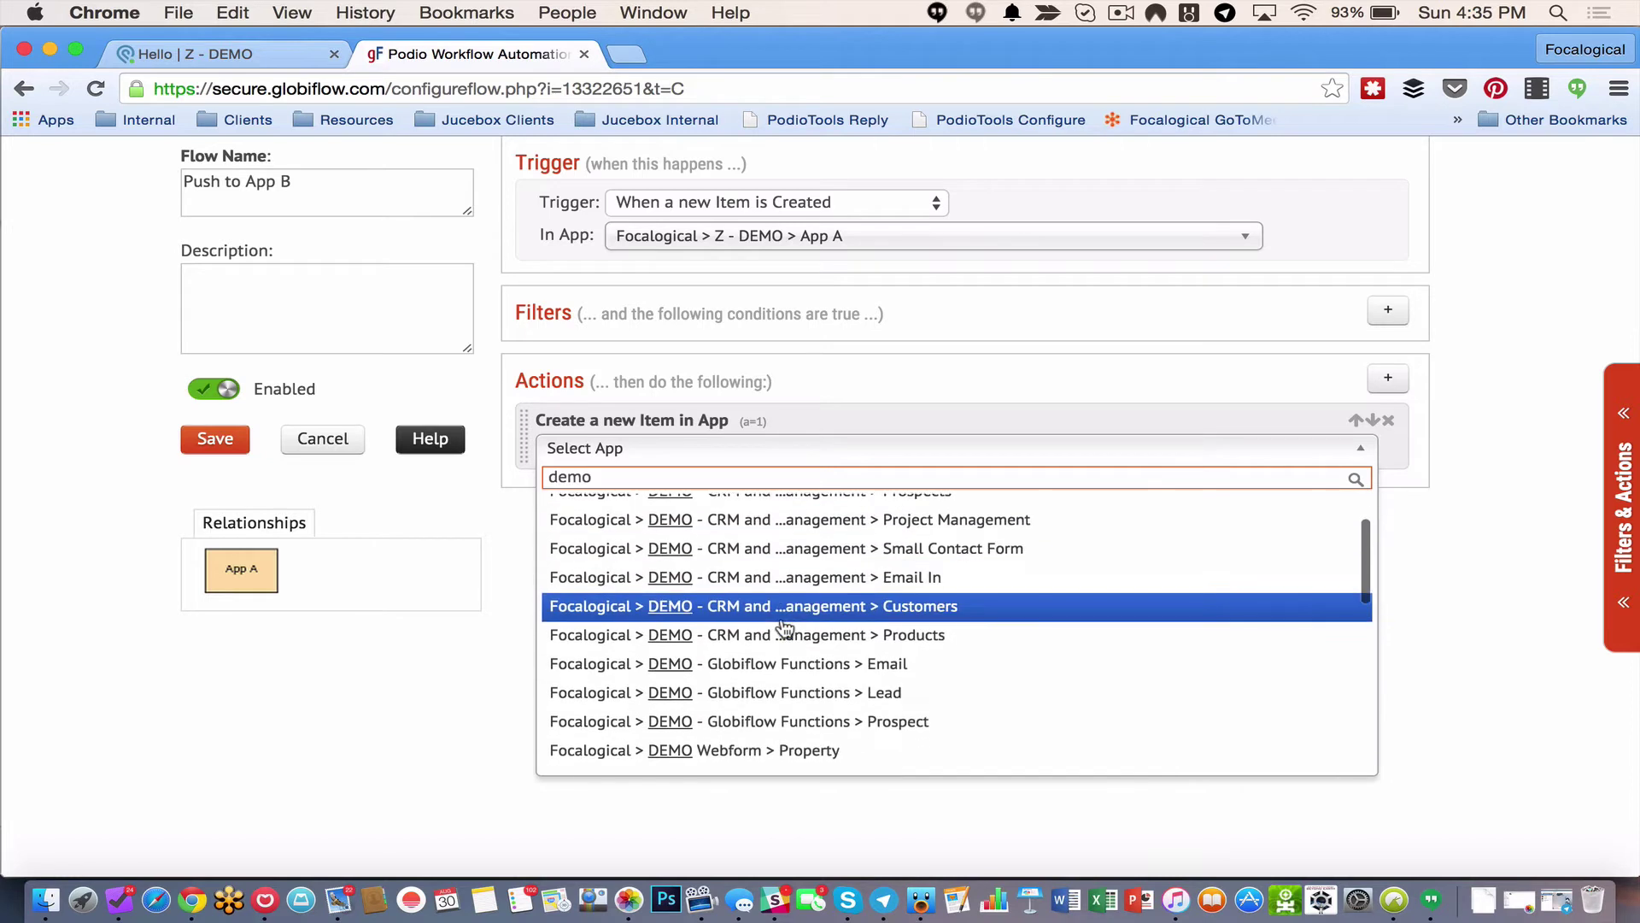
{"action": "scroll", "coordinate": [784, 628], "scroll_direction": "down", "scroll_amount": 2}
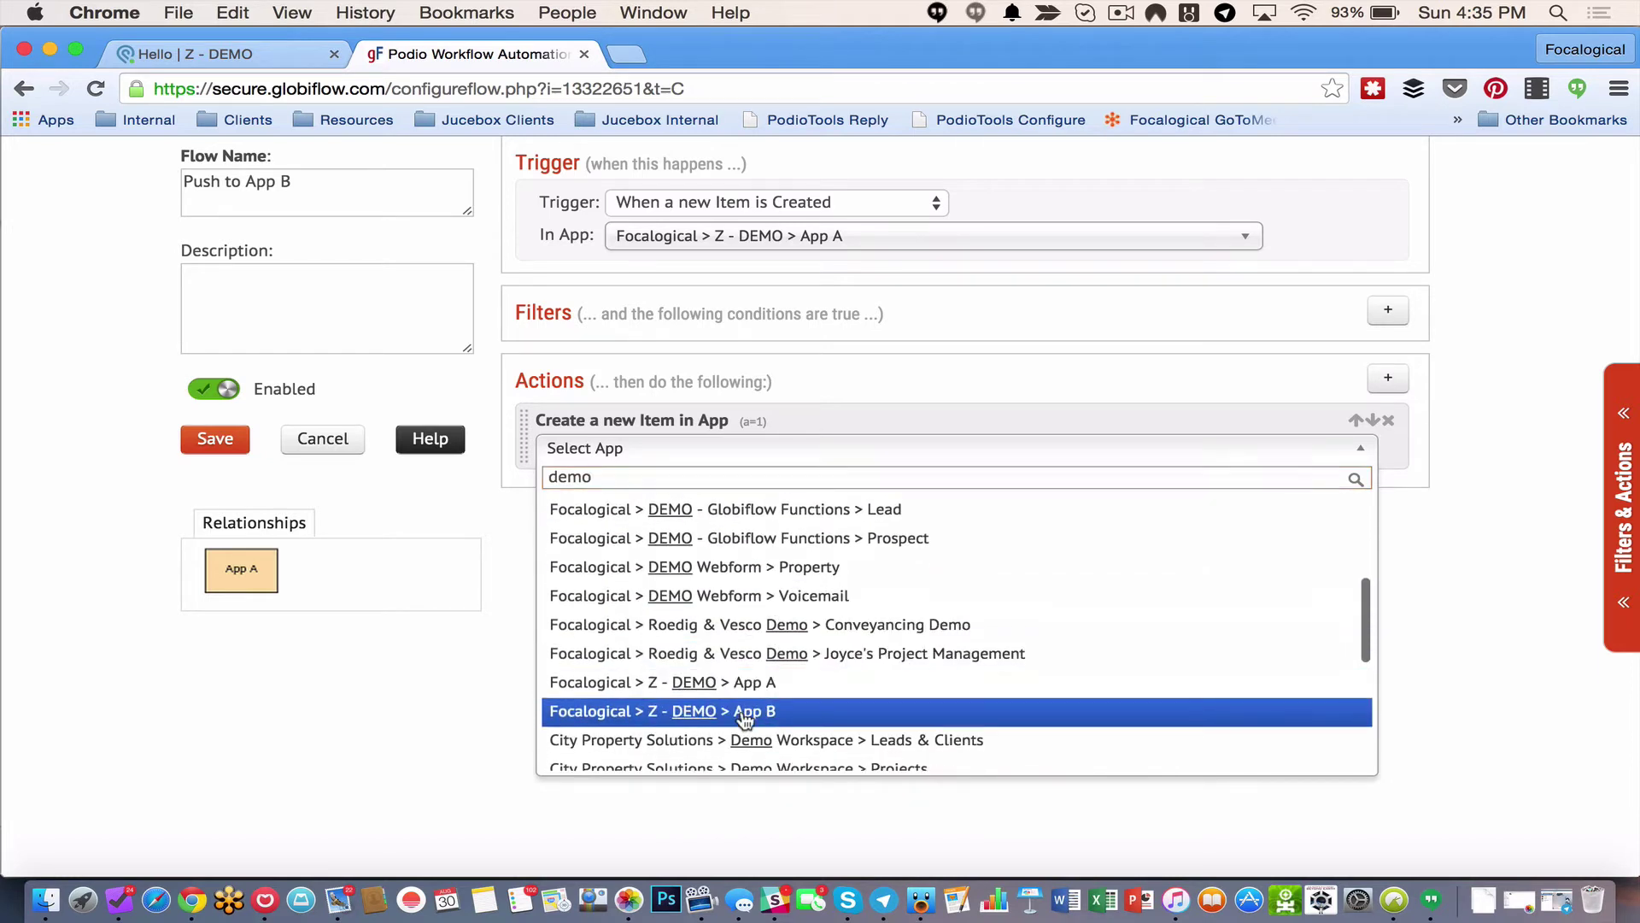
{"action": "left_click", "coordinate": [769, 710]}
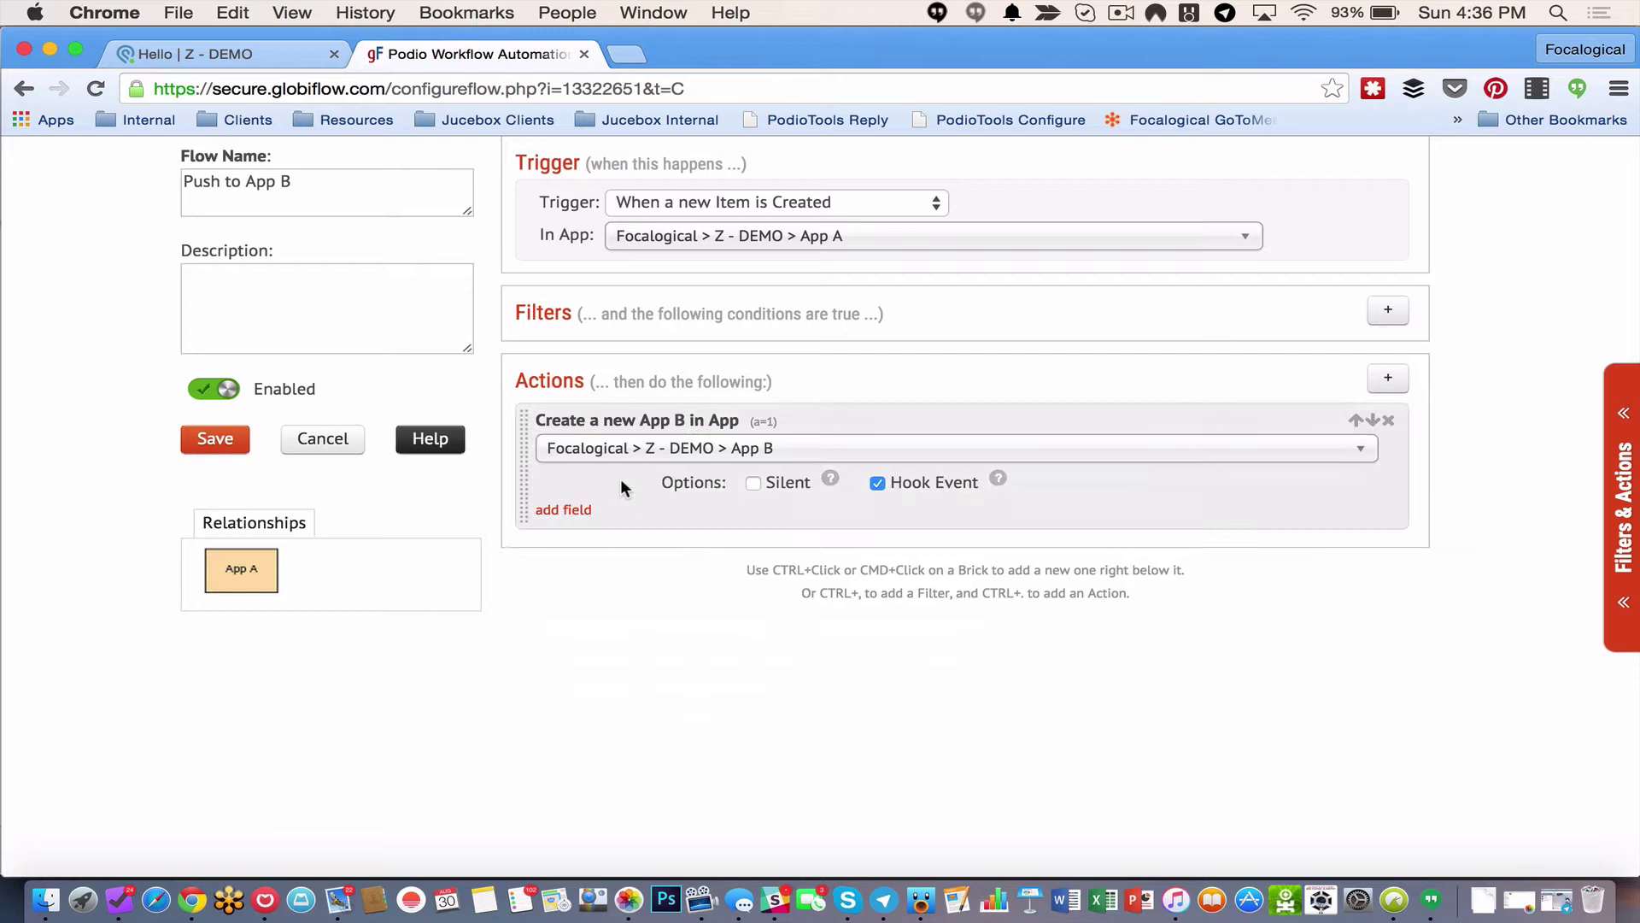
Map App B's Title and Subject fields to the (App A) Title and (App A) Subject tokens
{"action": "left_click", "coordinate": [564, 510]}
{"action": "left_click", "coordinate": [643, 511]}
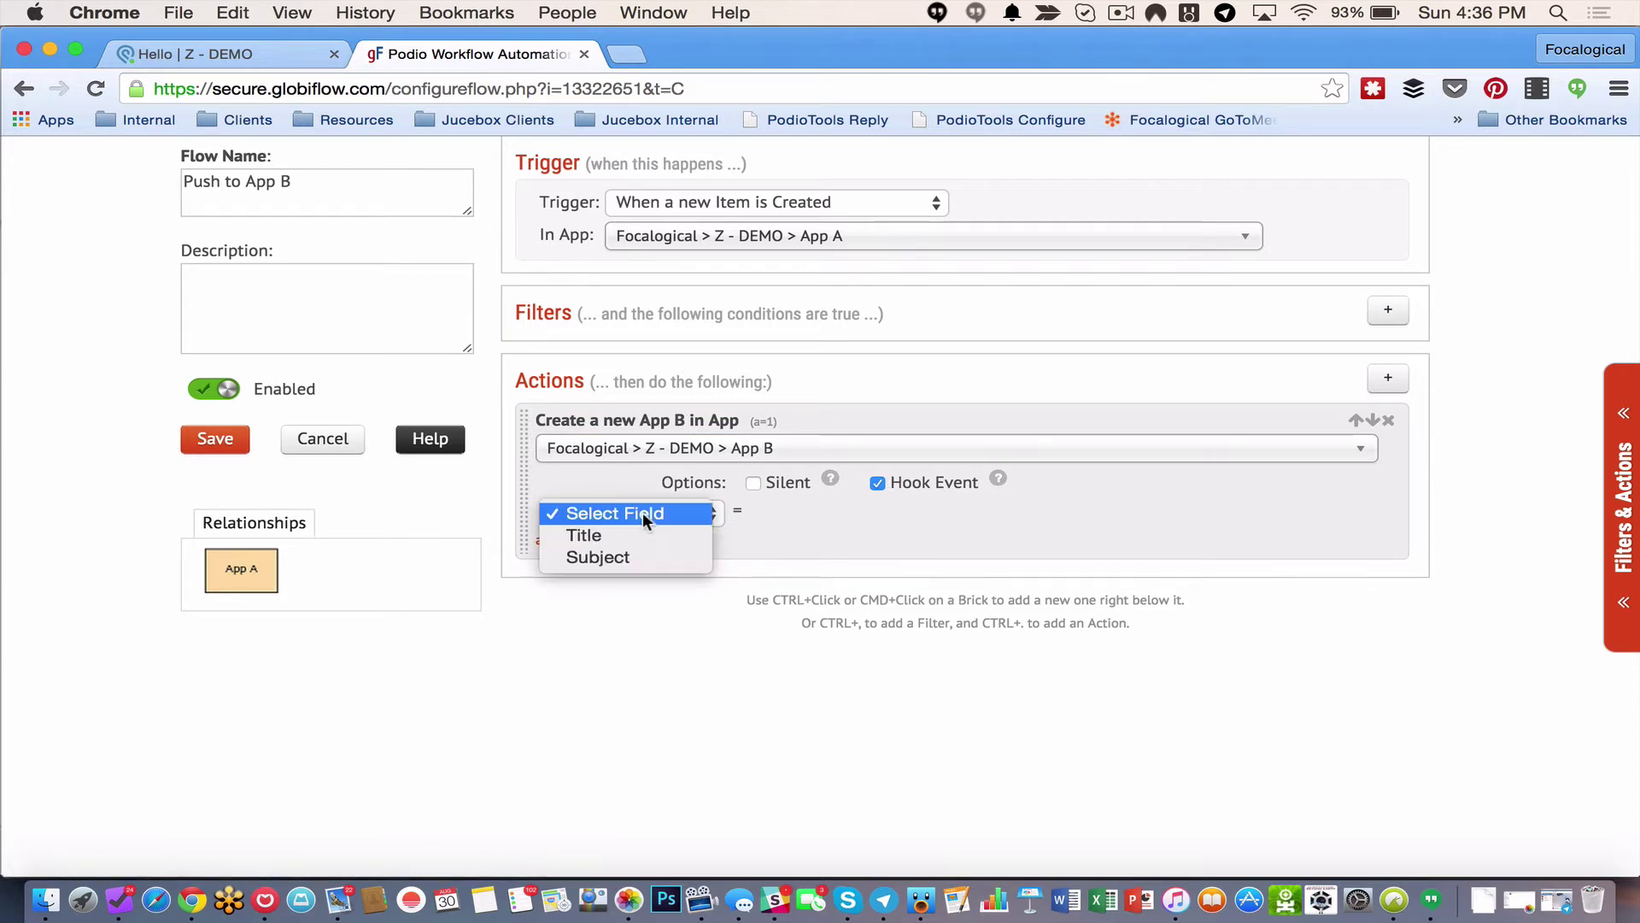
{"action": "left_click", "coordinate": [641, 535]}
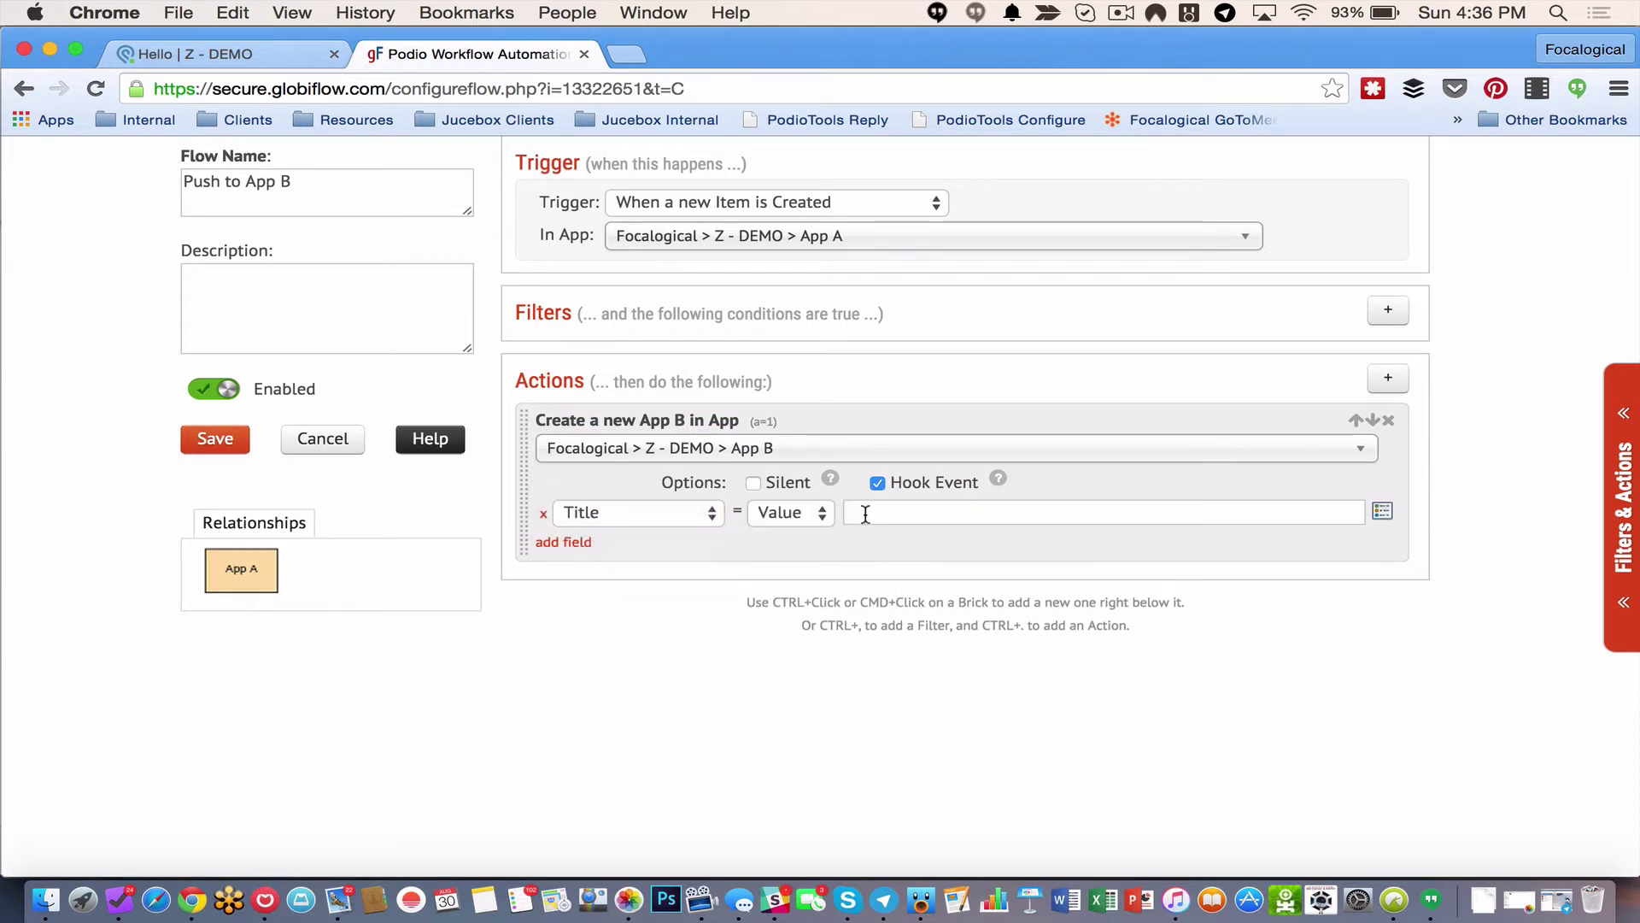
{"action": "left_click", "coordinate": [883, 514]}
{"action": "left_click", "coordinate": [1382, 510]}
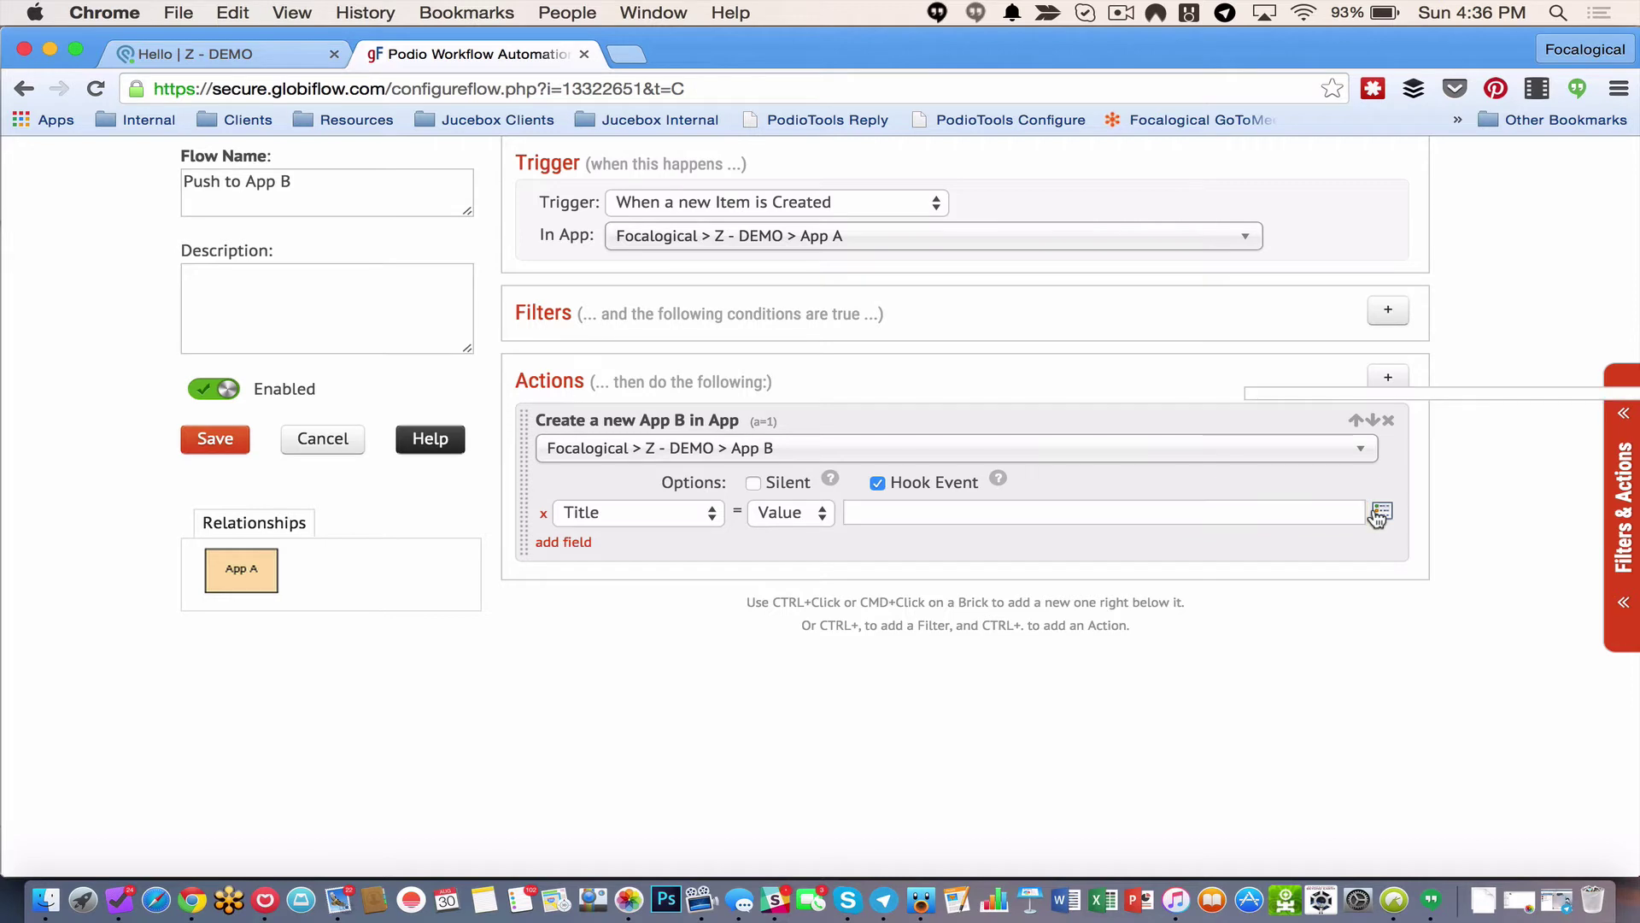
{"action": "left_click", "coordinate": [1375, 442]}
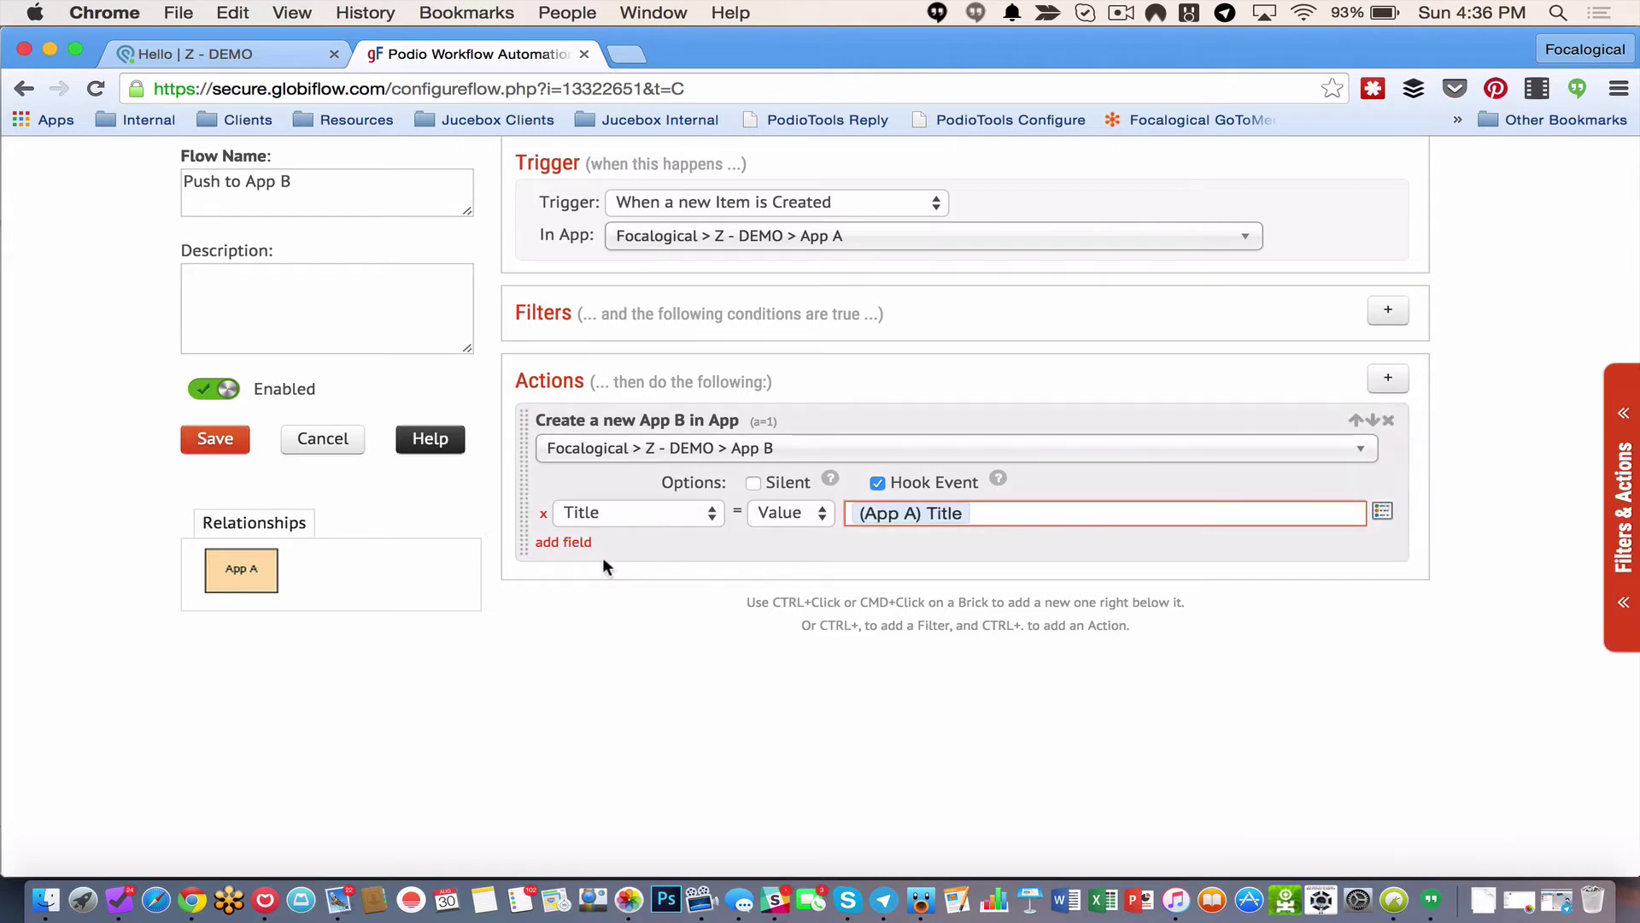
{"action": "left_click", "coordinate": [564, 542]}
{"action": "left_click", "coordinate": [634, 544]}
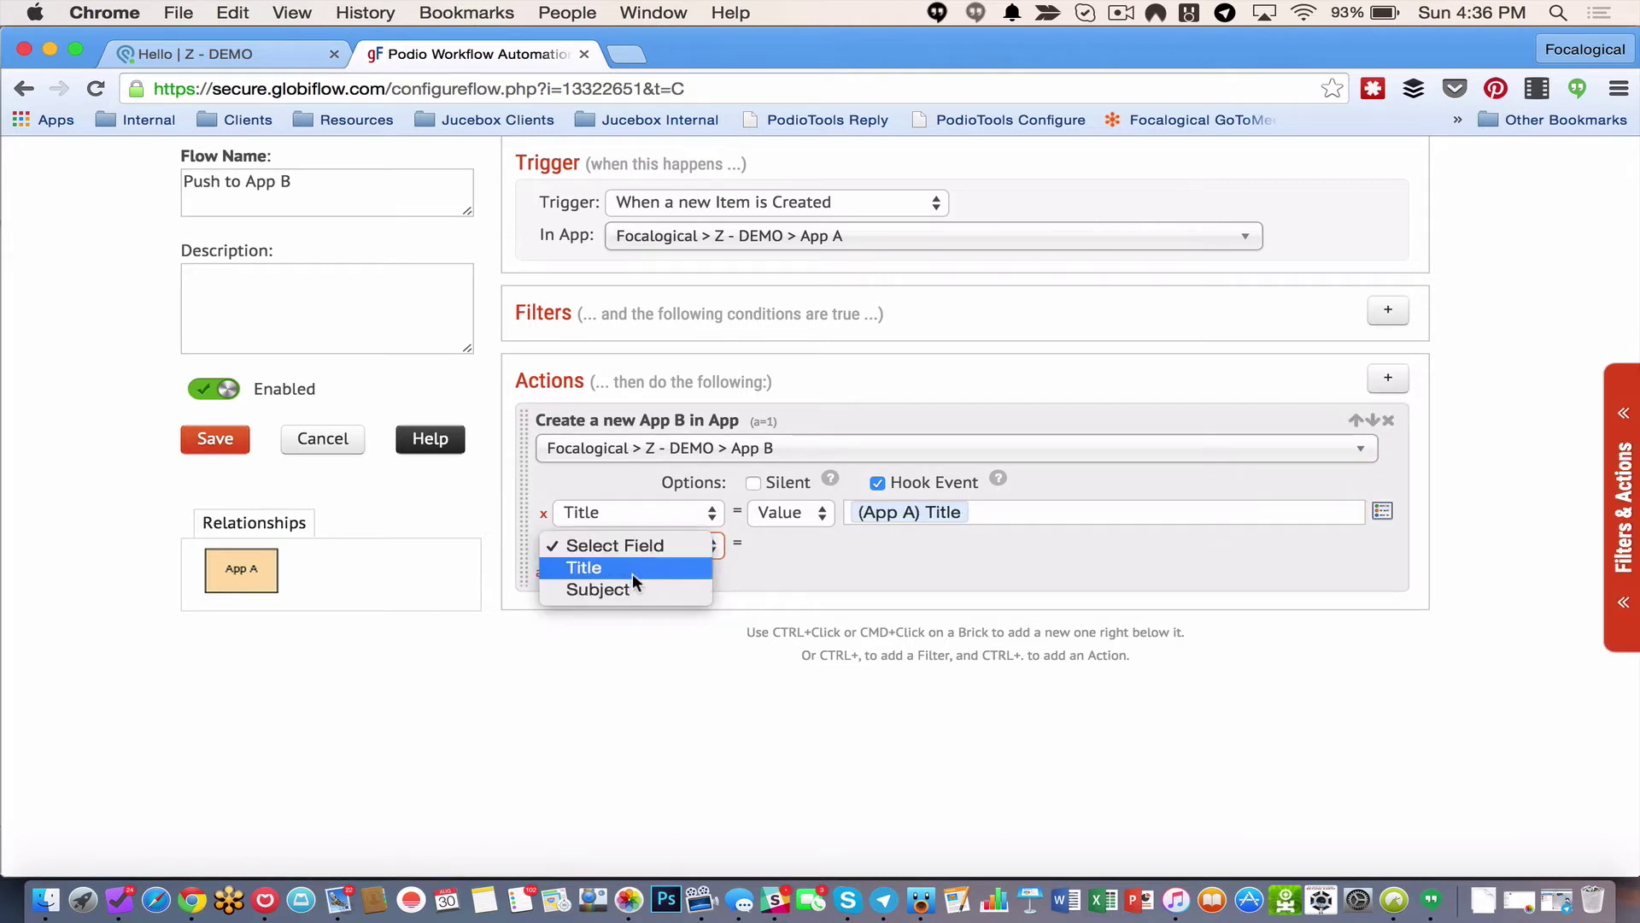
{"action": "left_click", "coordinate": [628, 587]}
{"action": "left_click", "coordinate": [948, 544]}
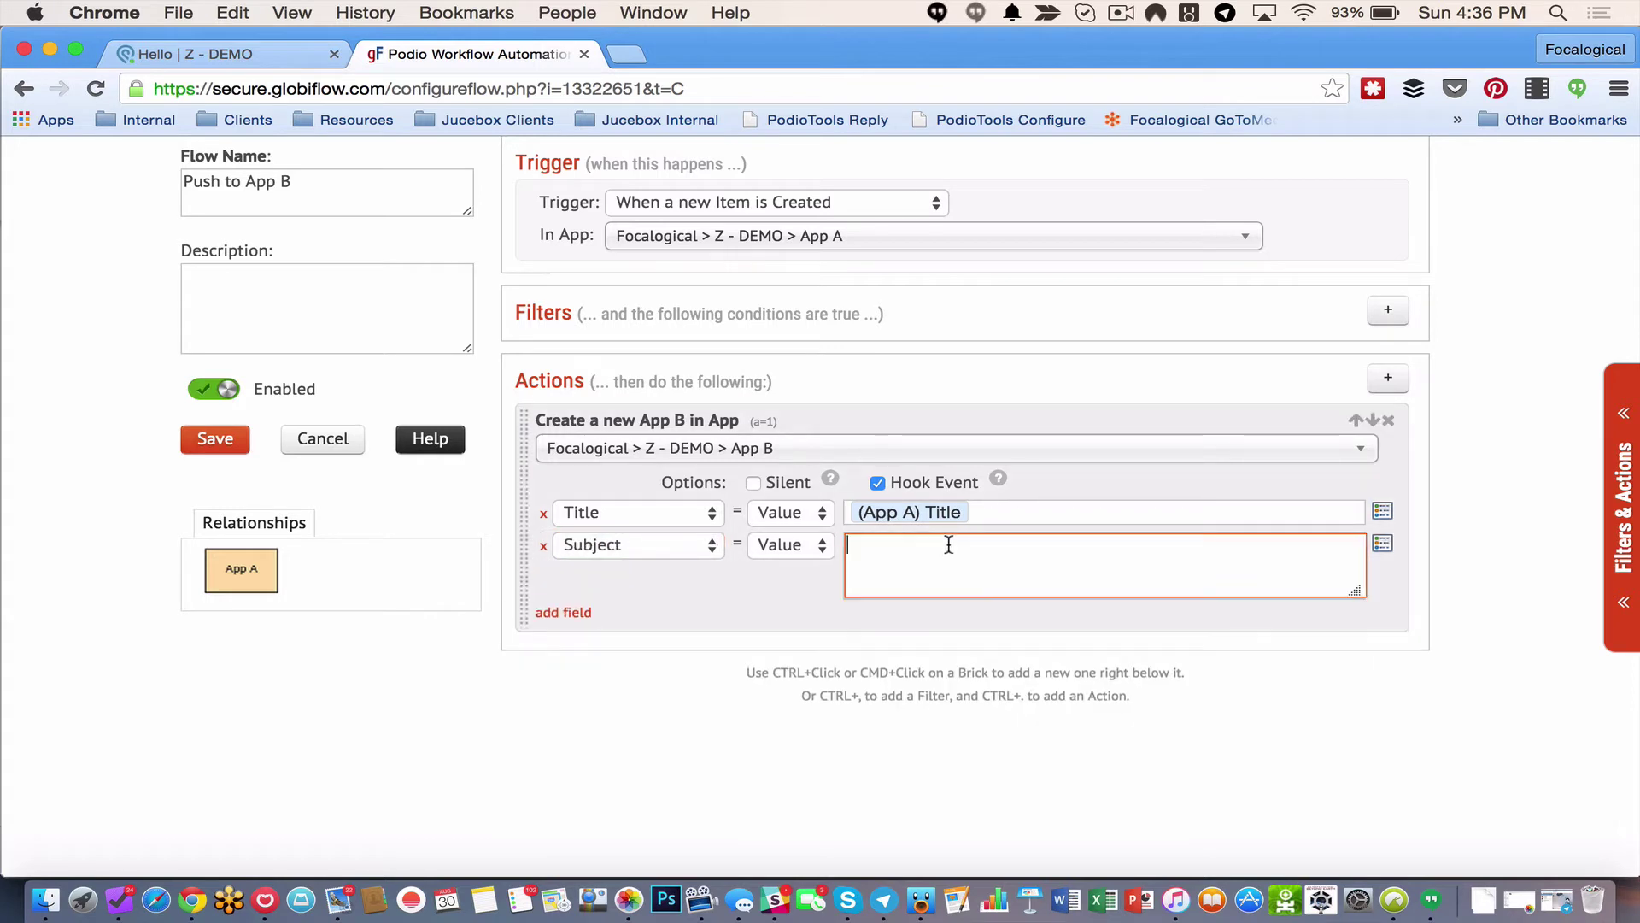
{"action": "left_click", "coordinate": [1382, 543]}
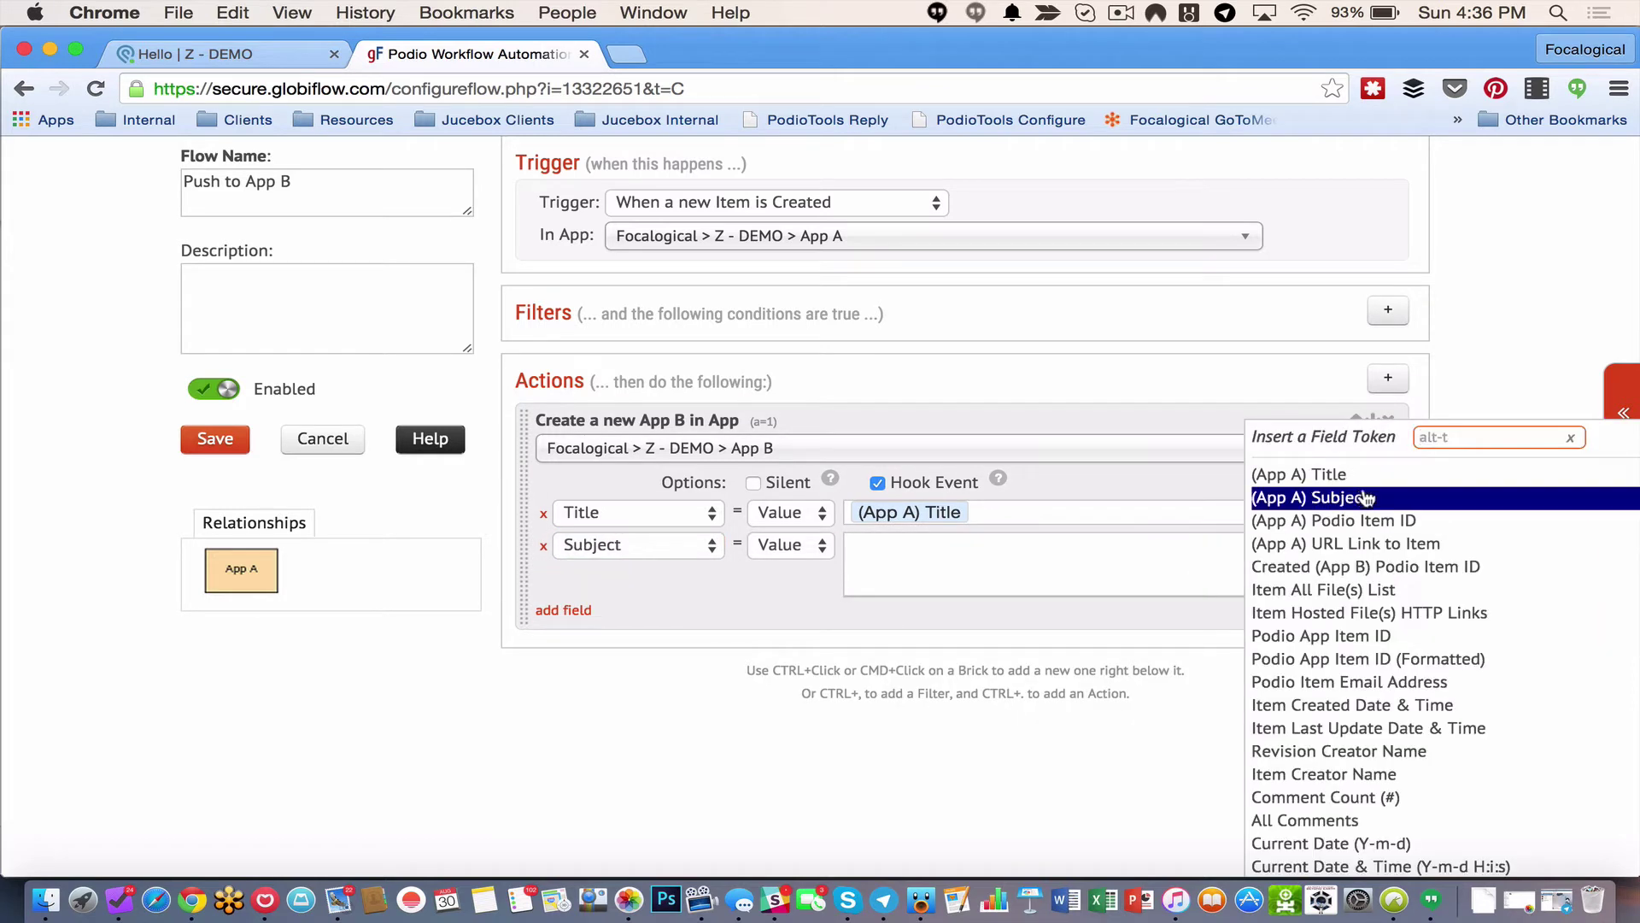
{"action": "left_click", "coordinate": [1358, 497]}
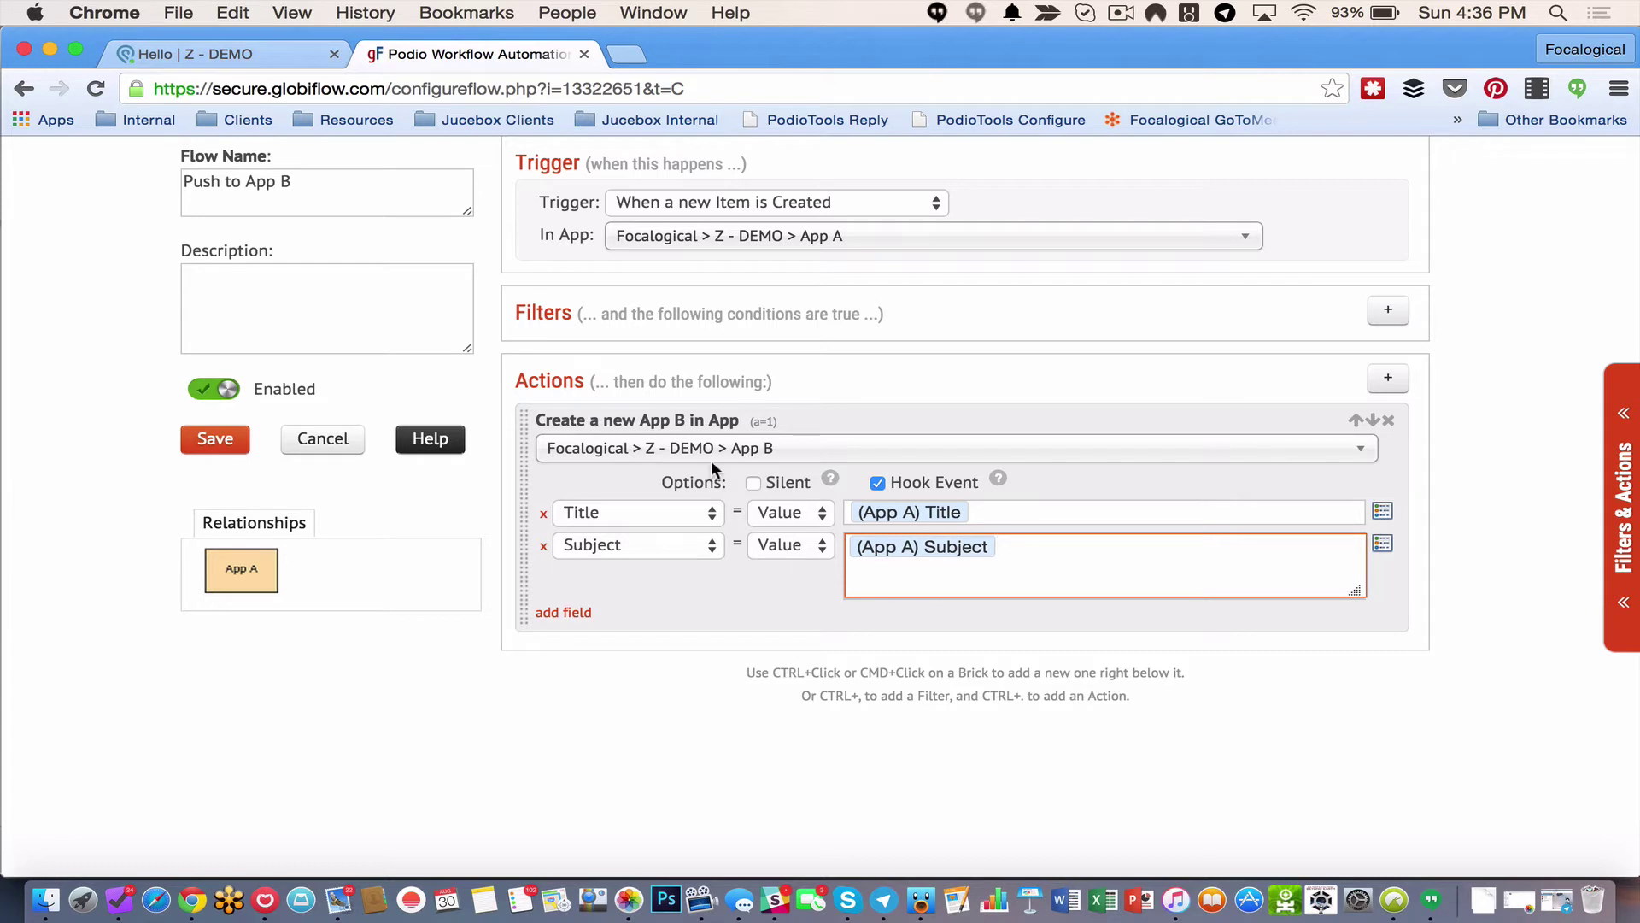
Save Push to App B, then start an Item Created flow for App B named Get Files
{"action": "left_click", "coordinate": [214, 442]}
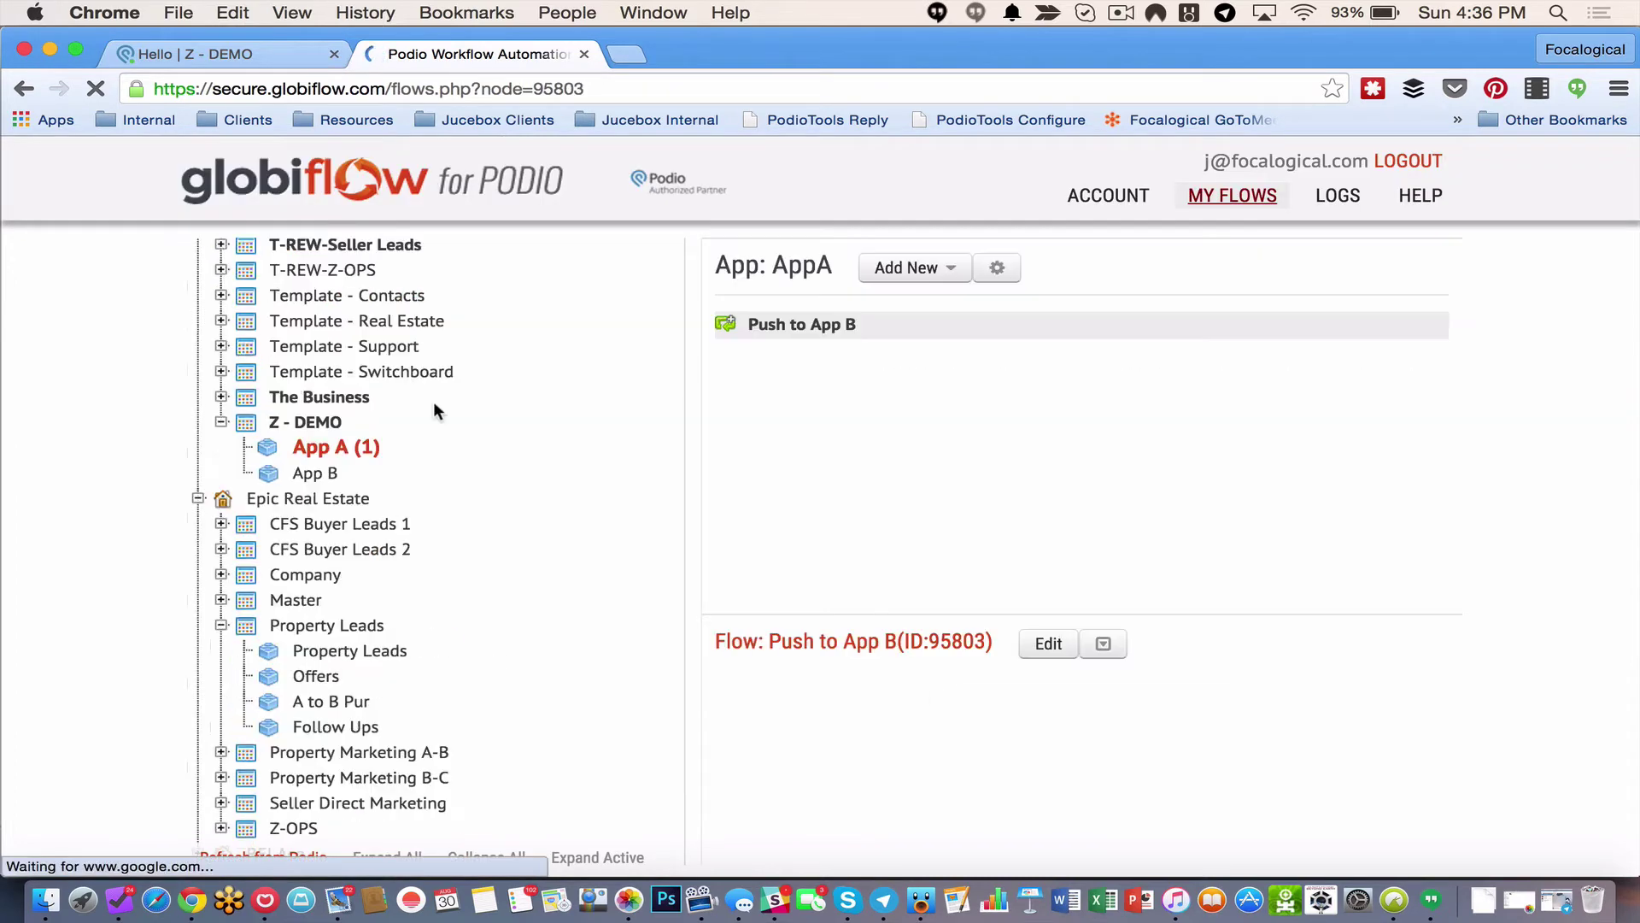
{"action": "left_click", "coordinate": [321, 475]}
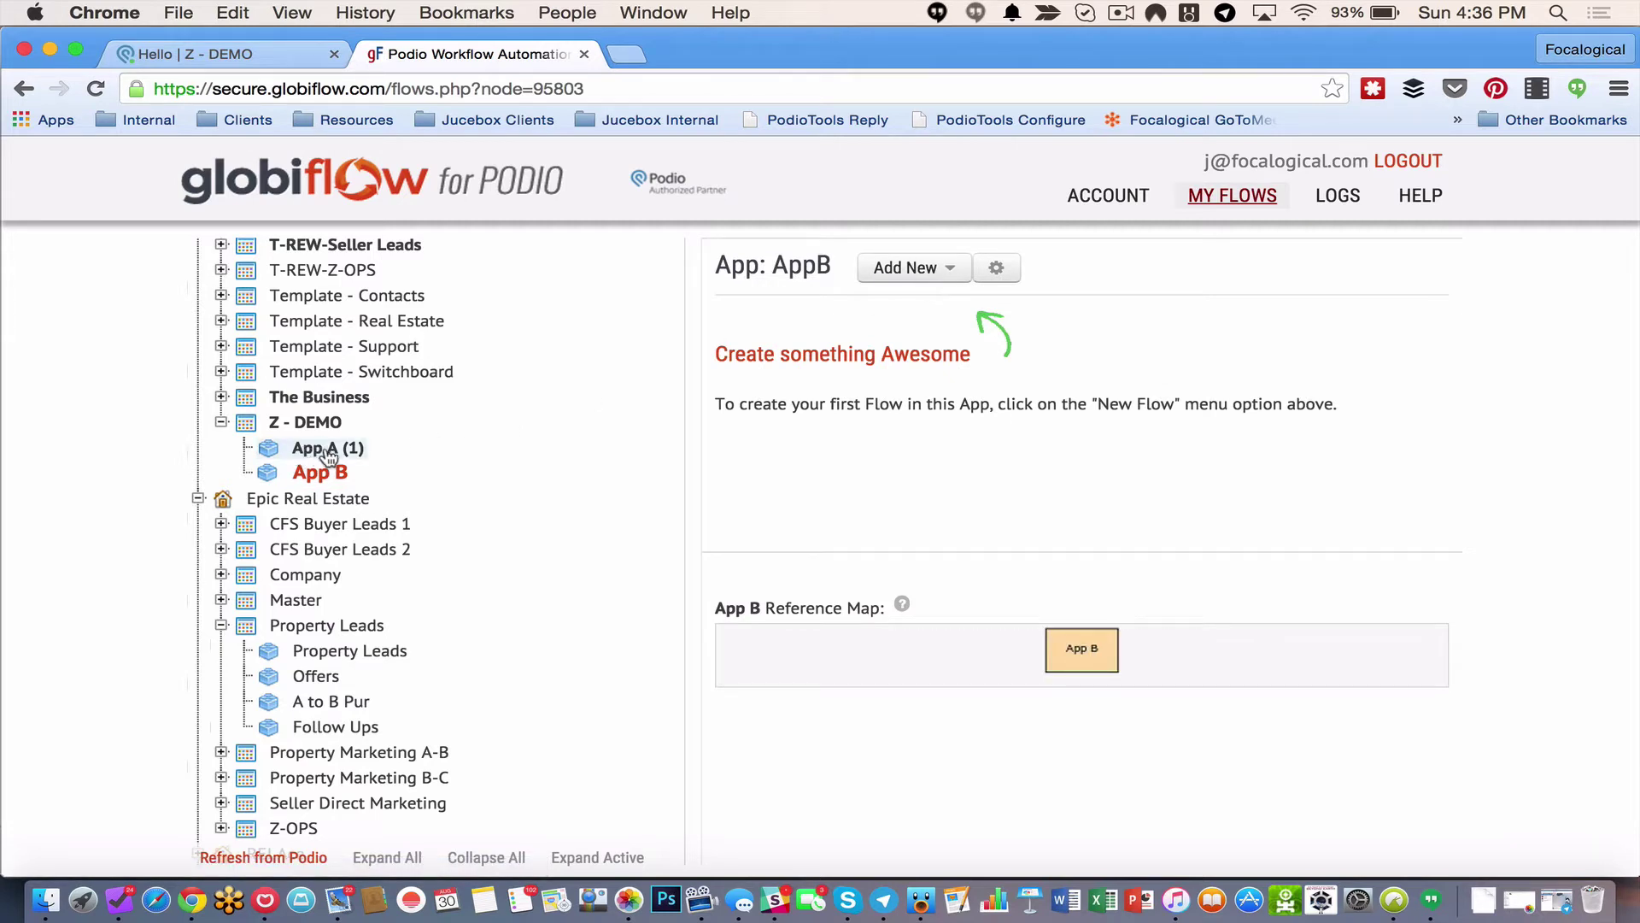
{"action": "left_click", "coordinate": [905, 267]}
{"action": "left_click", "coordinate": [897, 327]}
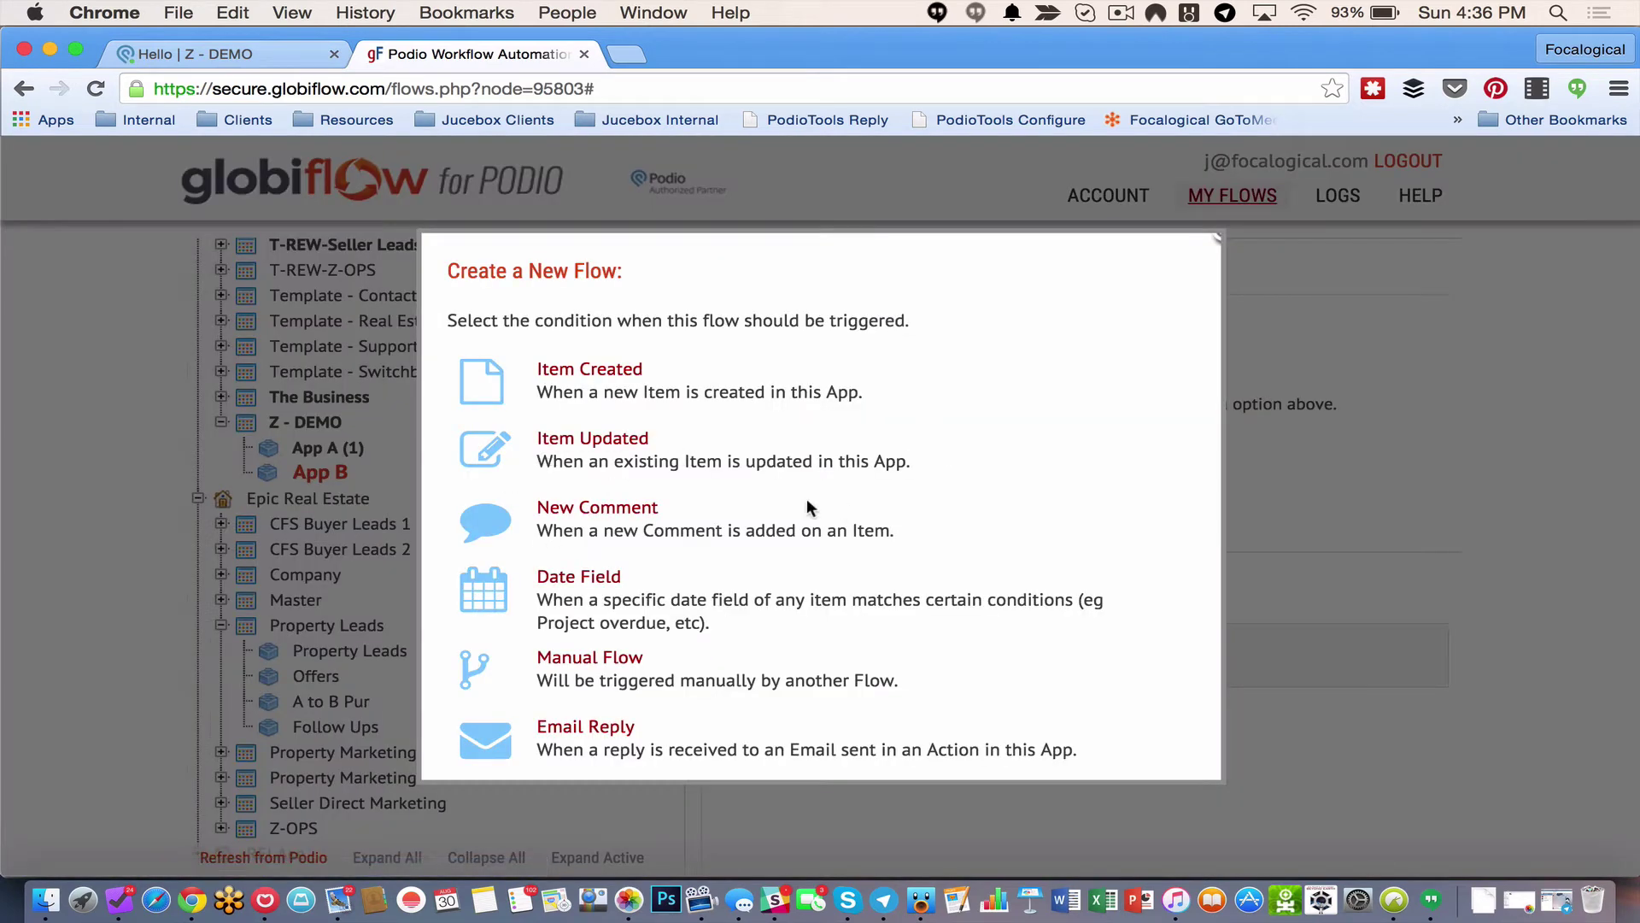
{"action": "left_click", "coordinate": [622, 371]}
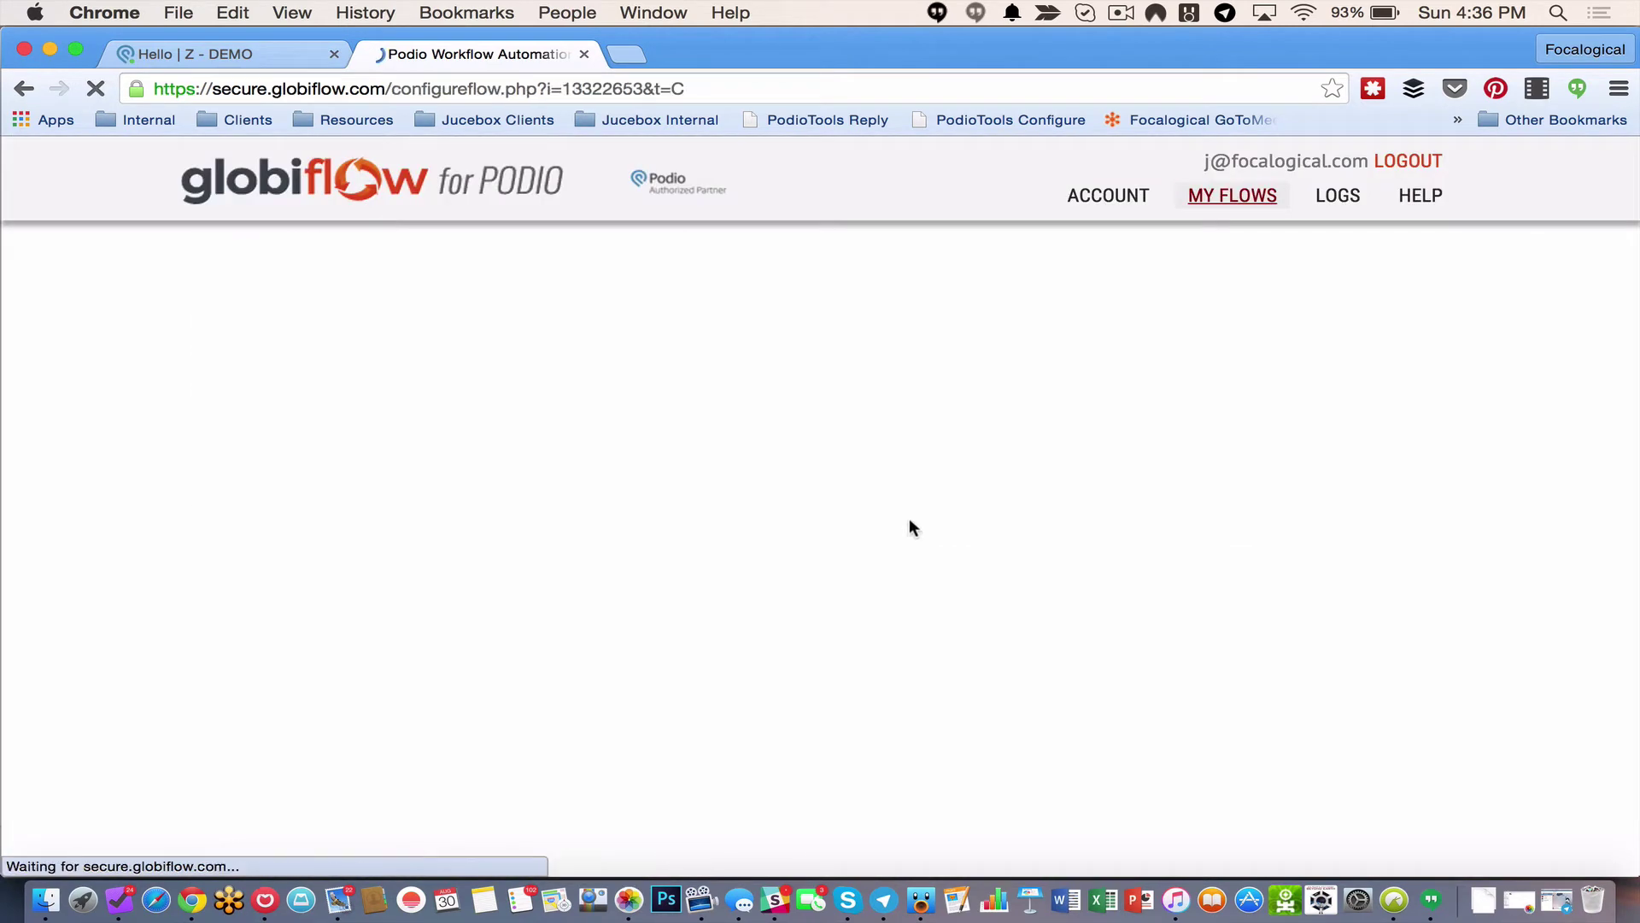
{"action": "left_click", "coordinate": [370, 370]}
{"action": "type", "text": "Get Files"}
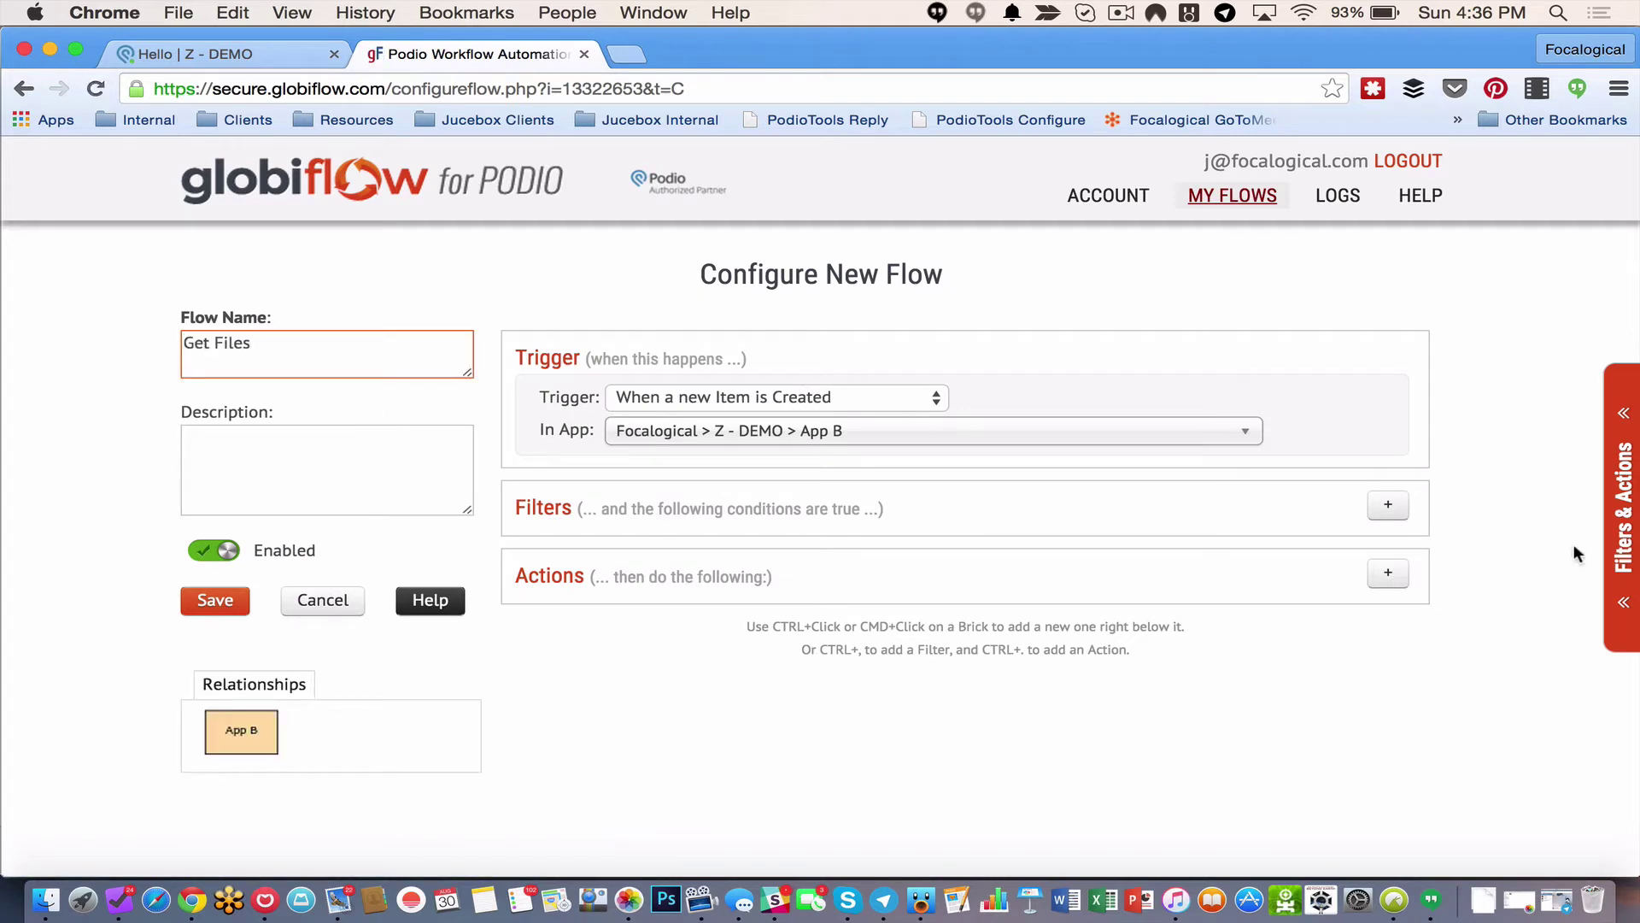
Add a Get Referenced Item(s) action to the Get Files flow
{"action": "left_click", "coordinate": [1387, 572]}
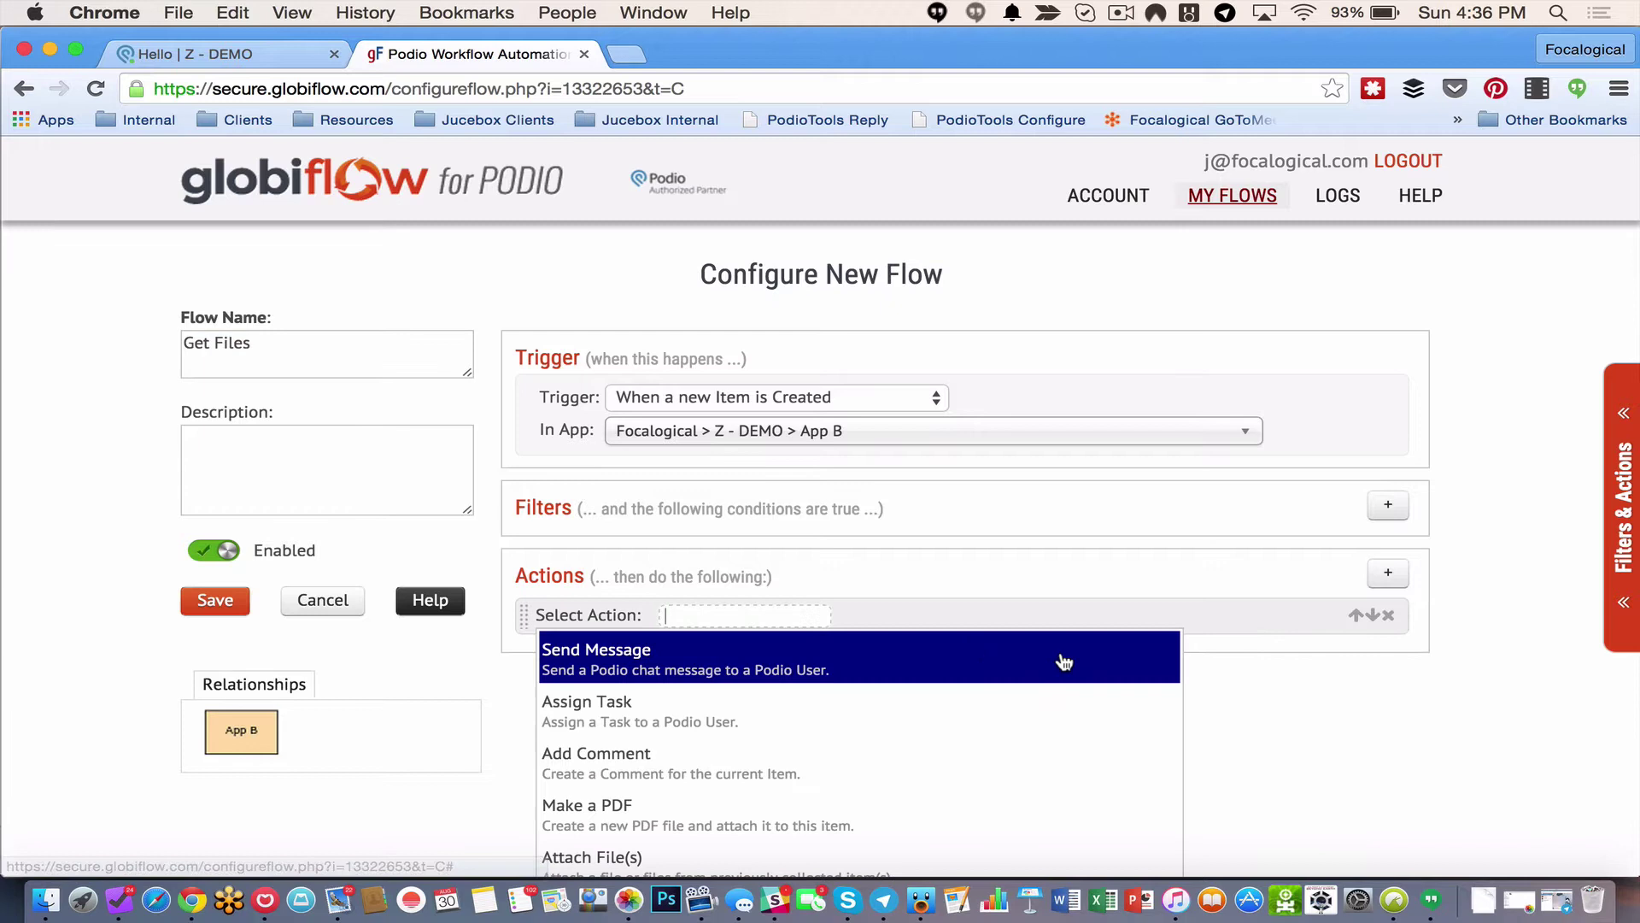
{"action": "scroll", "coordinate": [1317, 735], "scroll_direction": "down", "scroll_amount": 2}
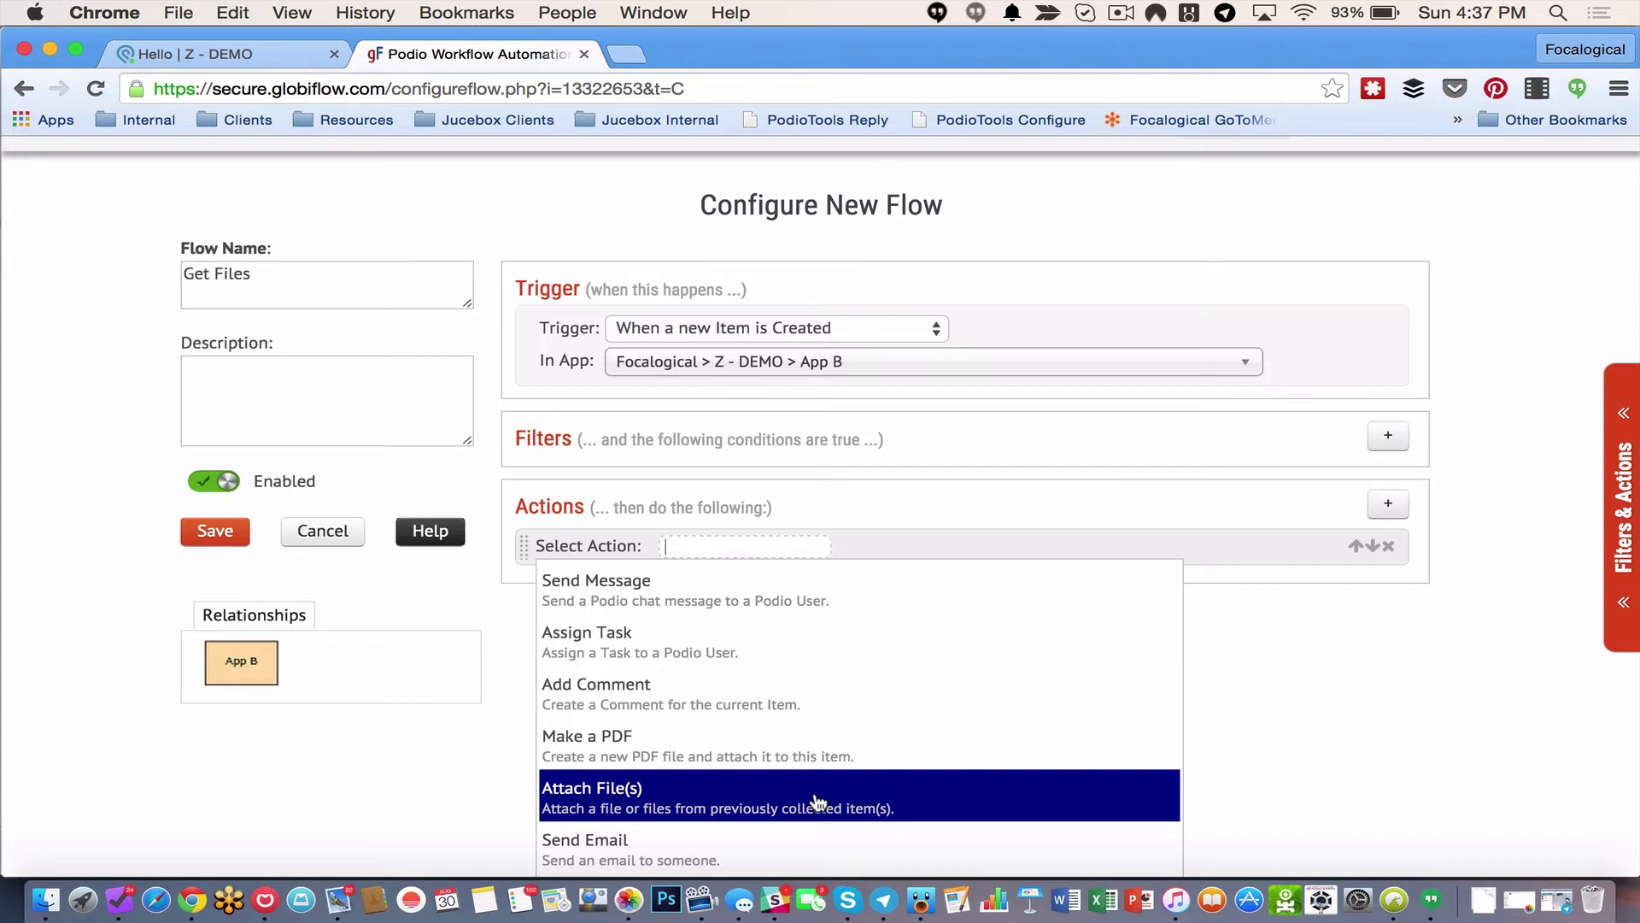
{"action": "type", "text": "get"}
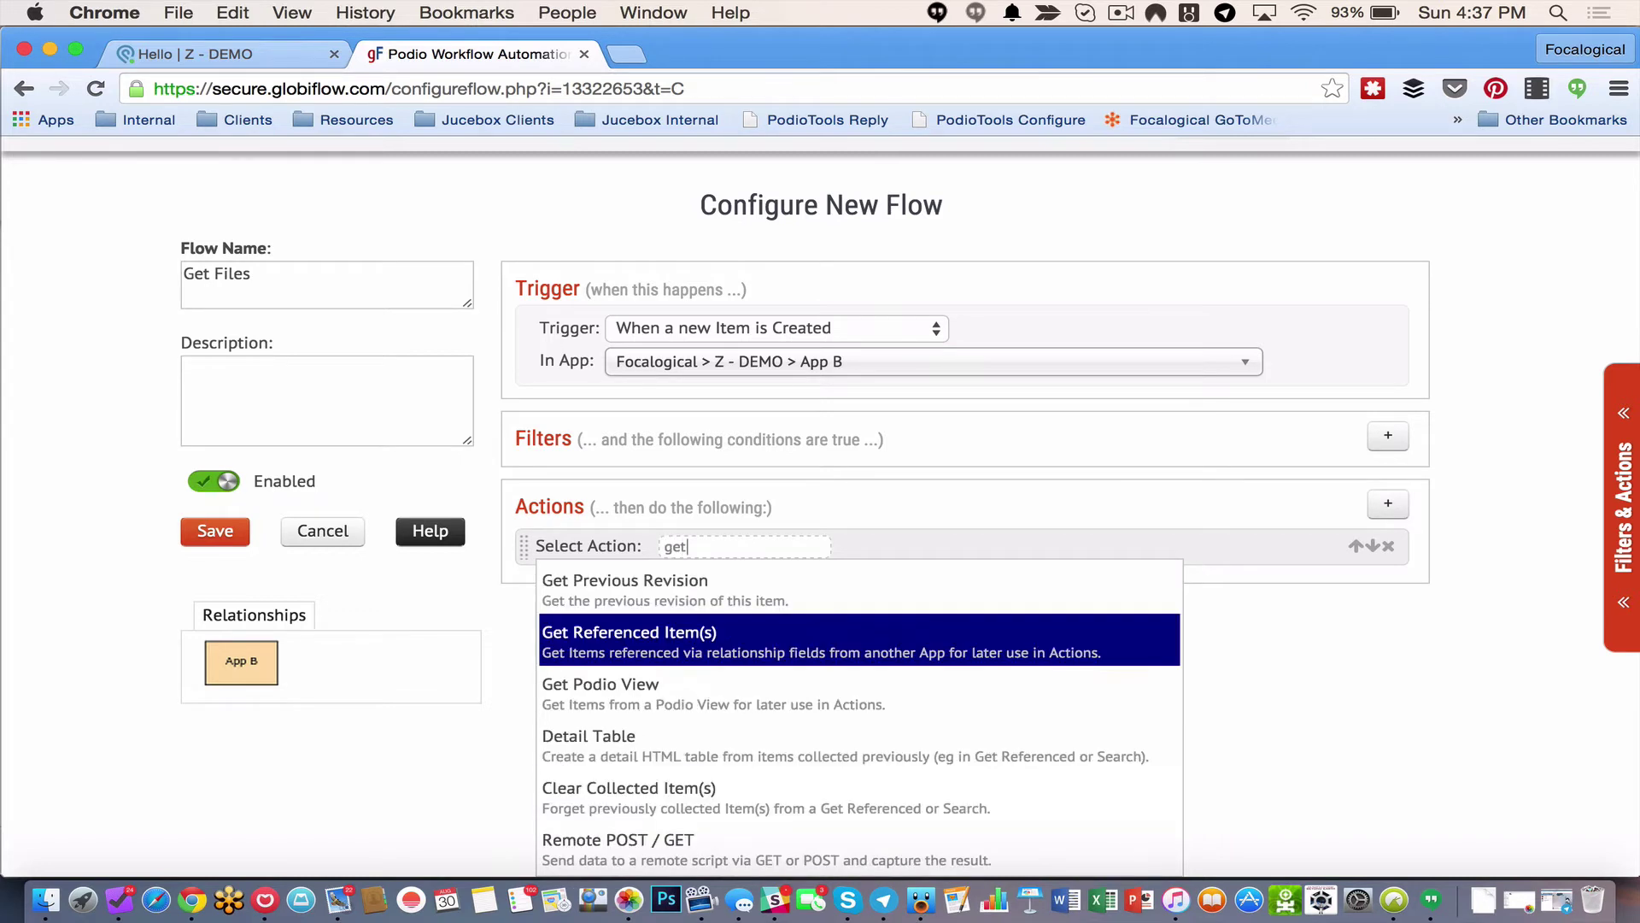
{"action": "left_click", "coordinate": [748, 686]}
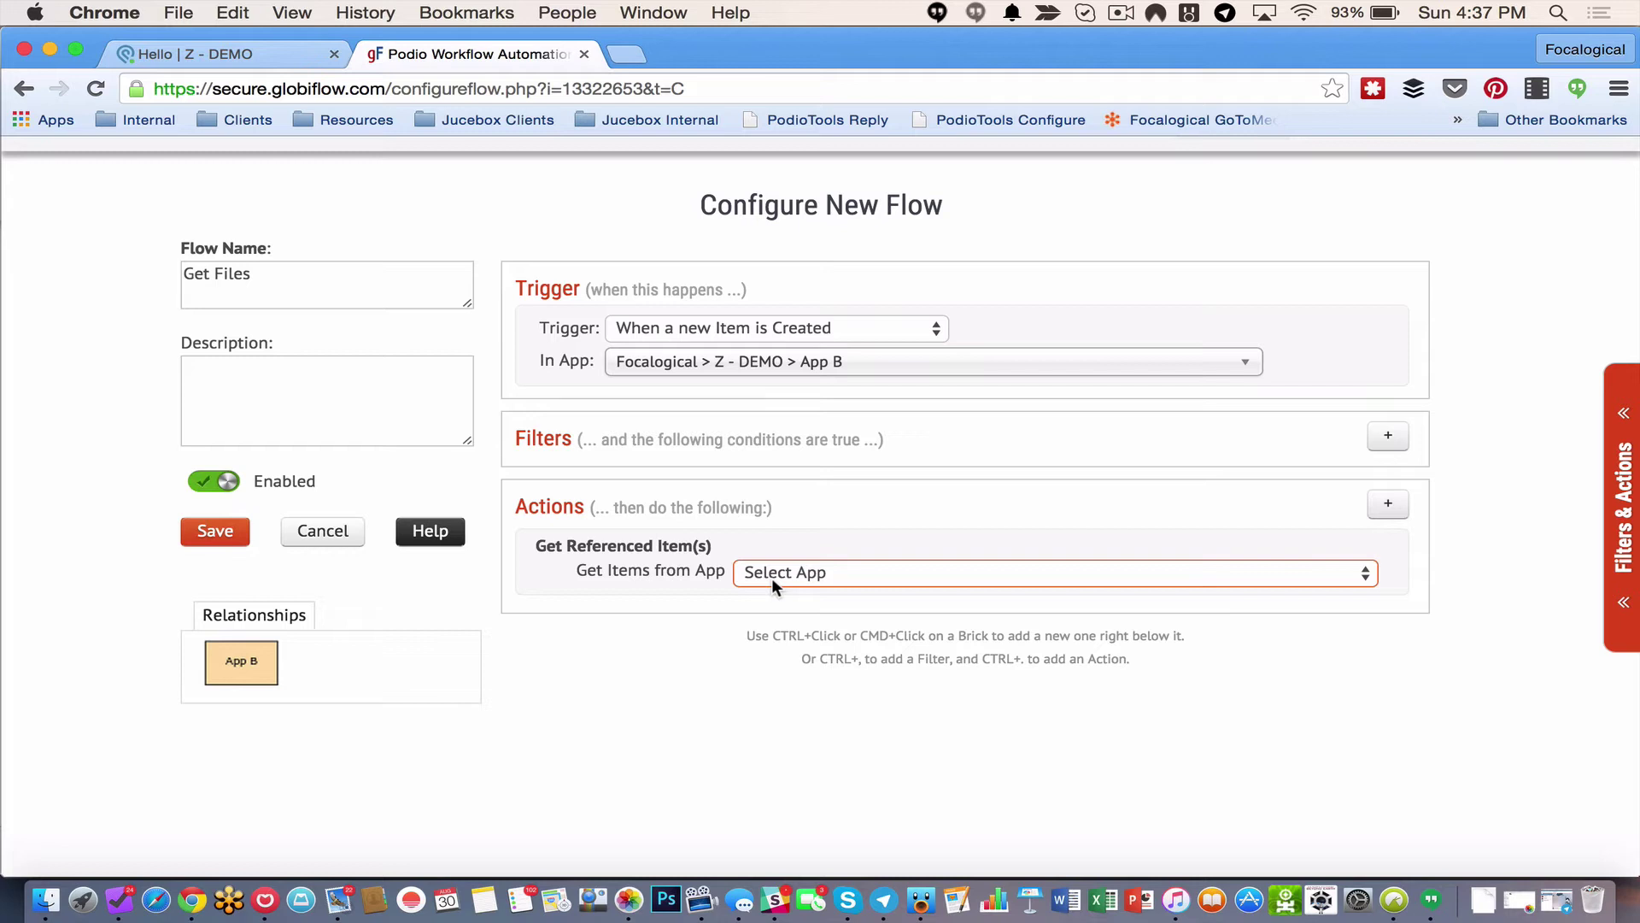
Return to Podio, open App B and enter Modify Template
{"action": "left_click", "coordinate": [218, 56]}
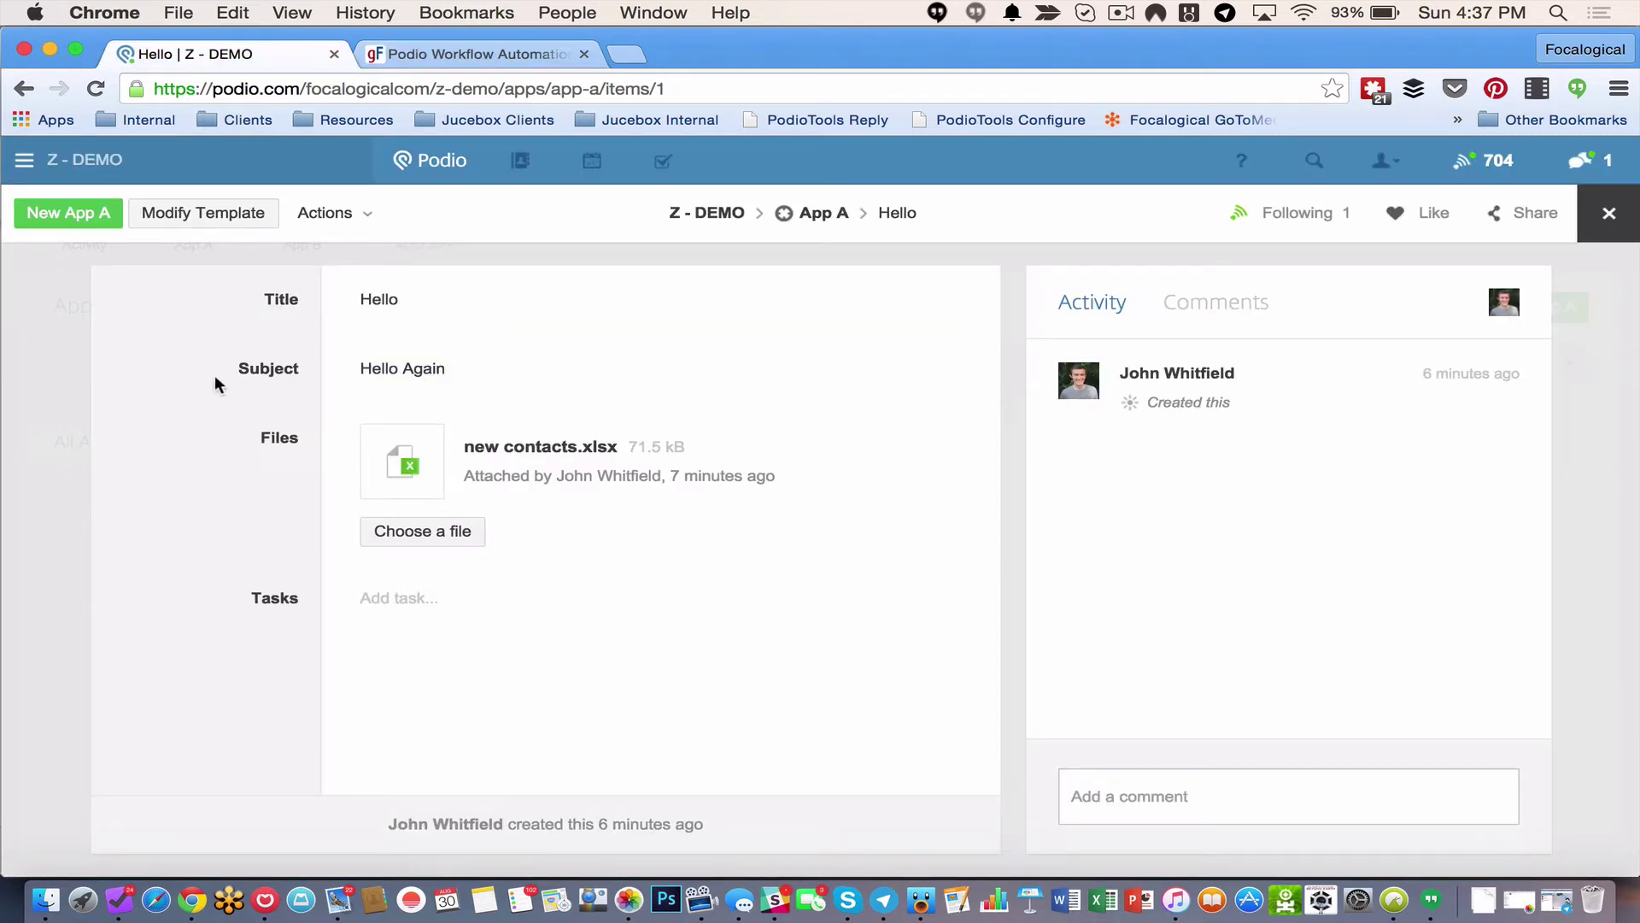
{"action": "left_click", "coordinate": [43, 367]}
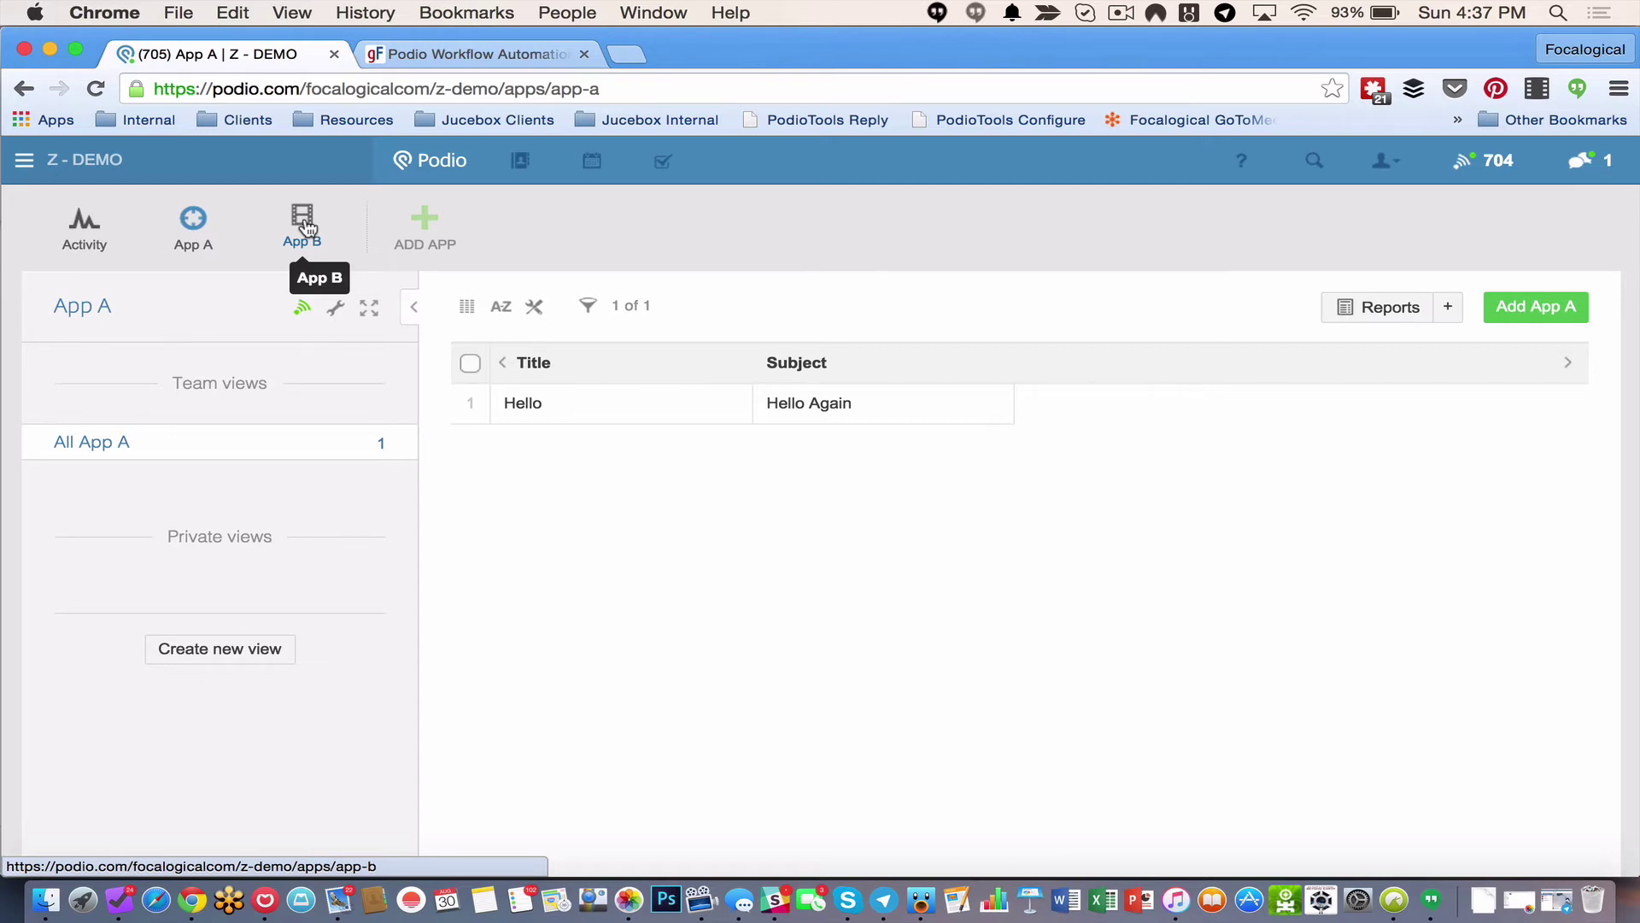
{"action": "left_click", "coordinate": [304, 224]}
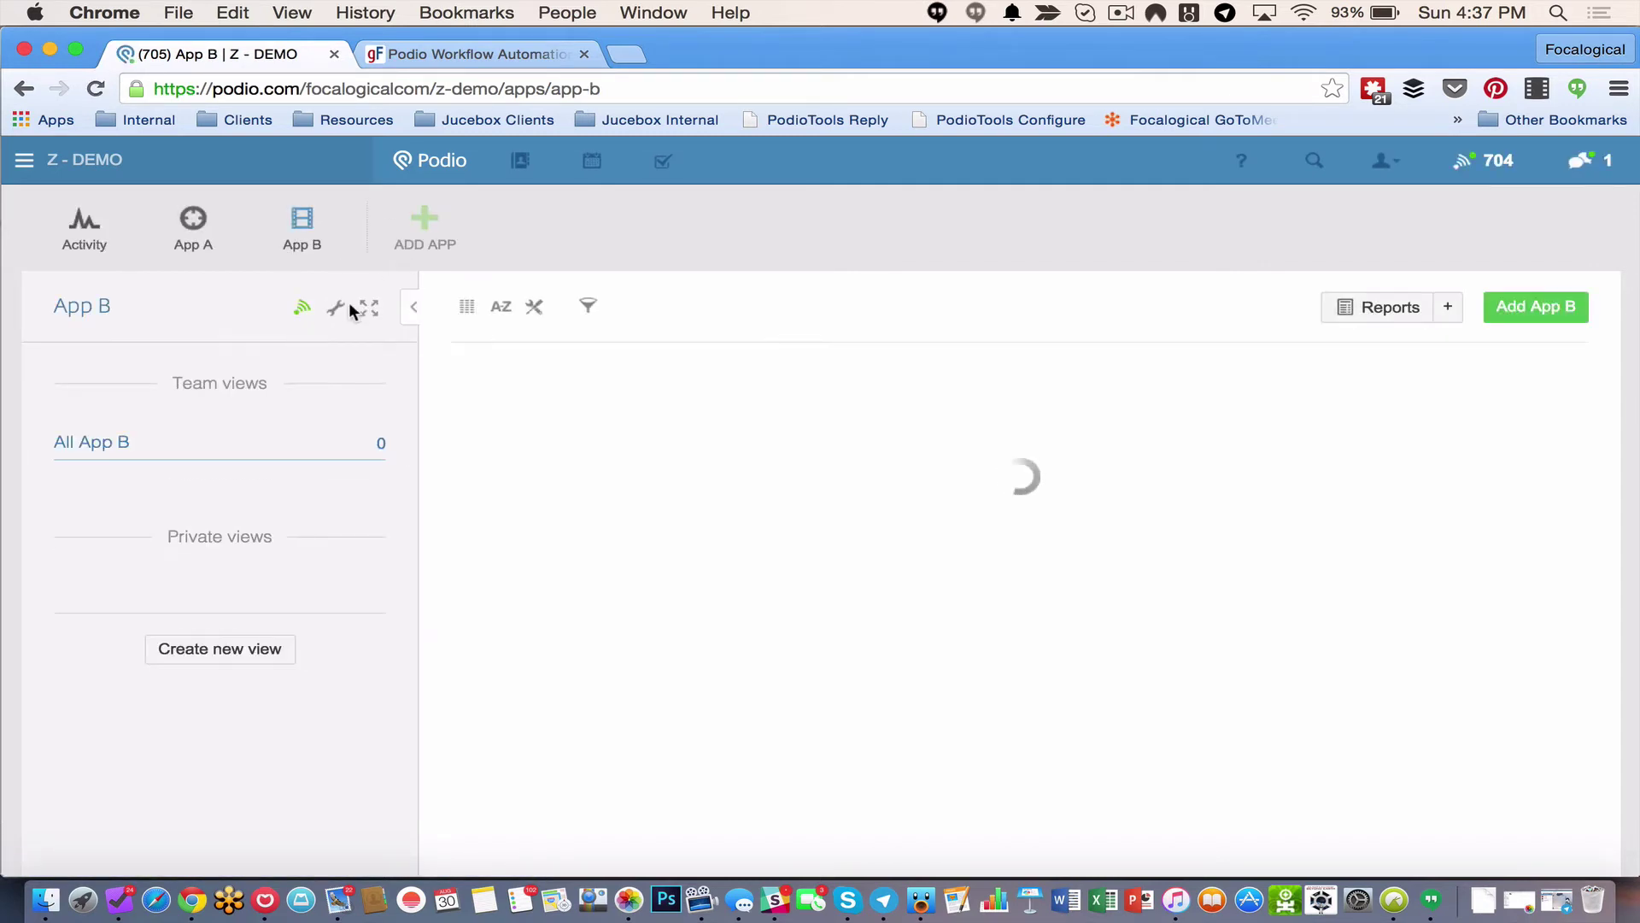
{"action": "left_click", "coordinate": [336, 308]}
{"action": "left_click", "coordinate": [497, 480]}
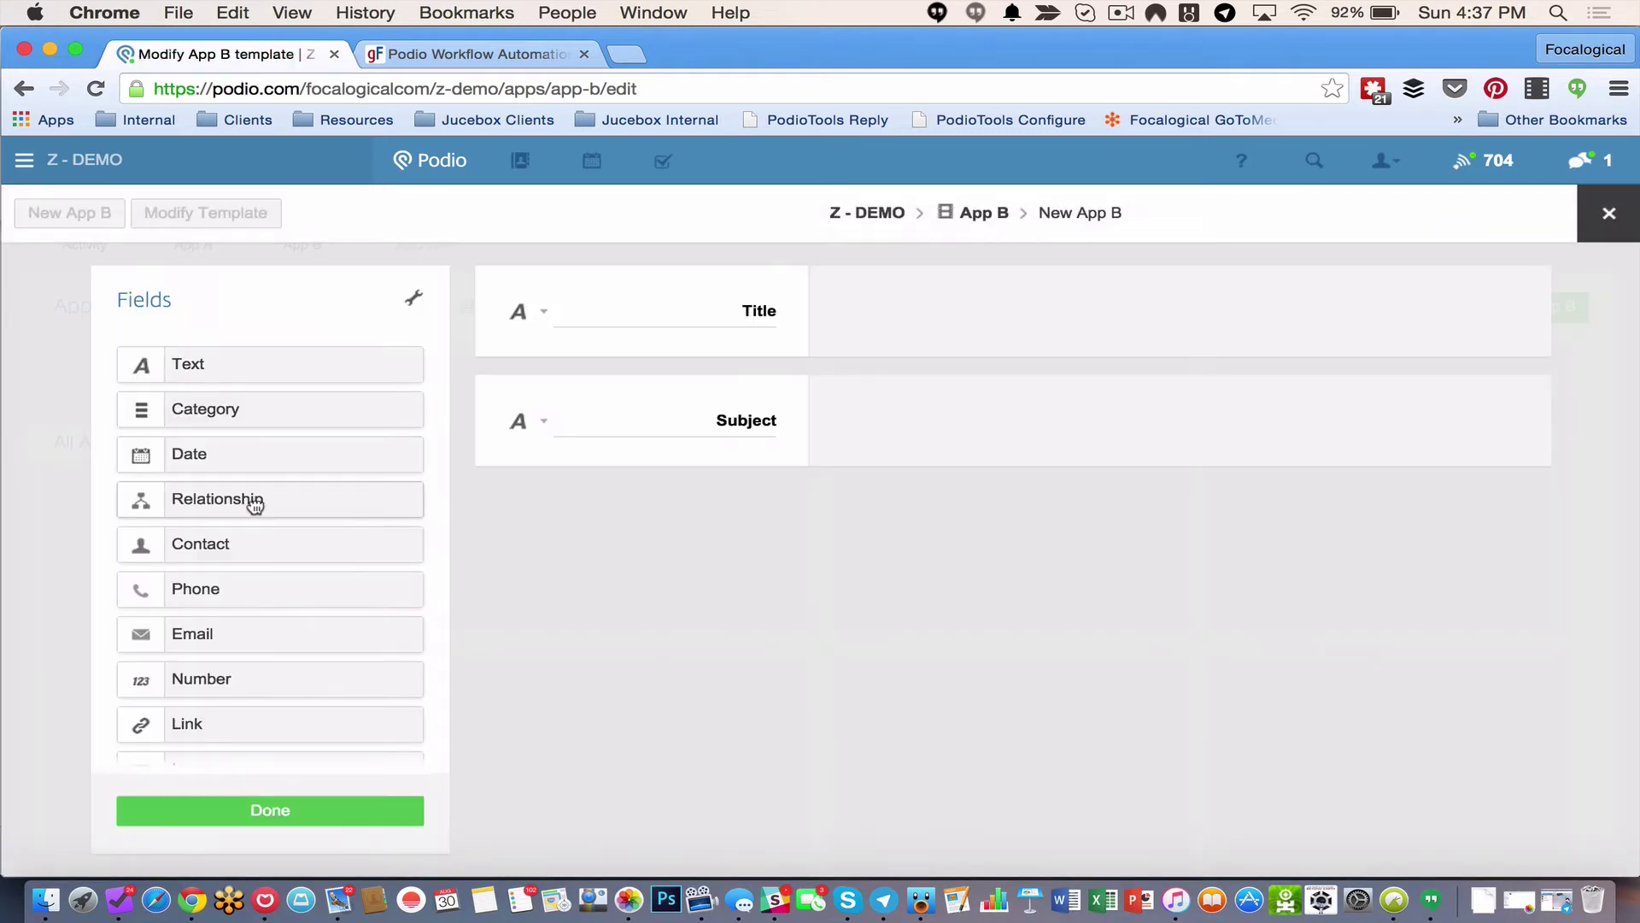
Add a Relationship field named 'App A' referencing App A items and finish the template
{"action": "left_click_drag", "start_coordinate": [253, 502], "coordinate": [731, 479]}
{"action": "left_click", "coordinate": [715, 406]}
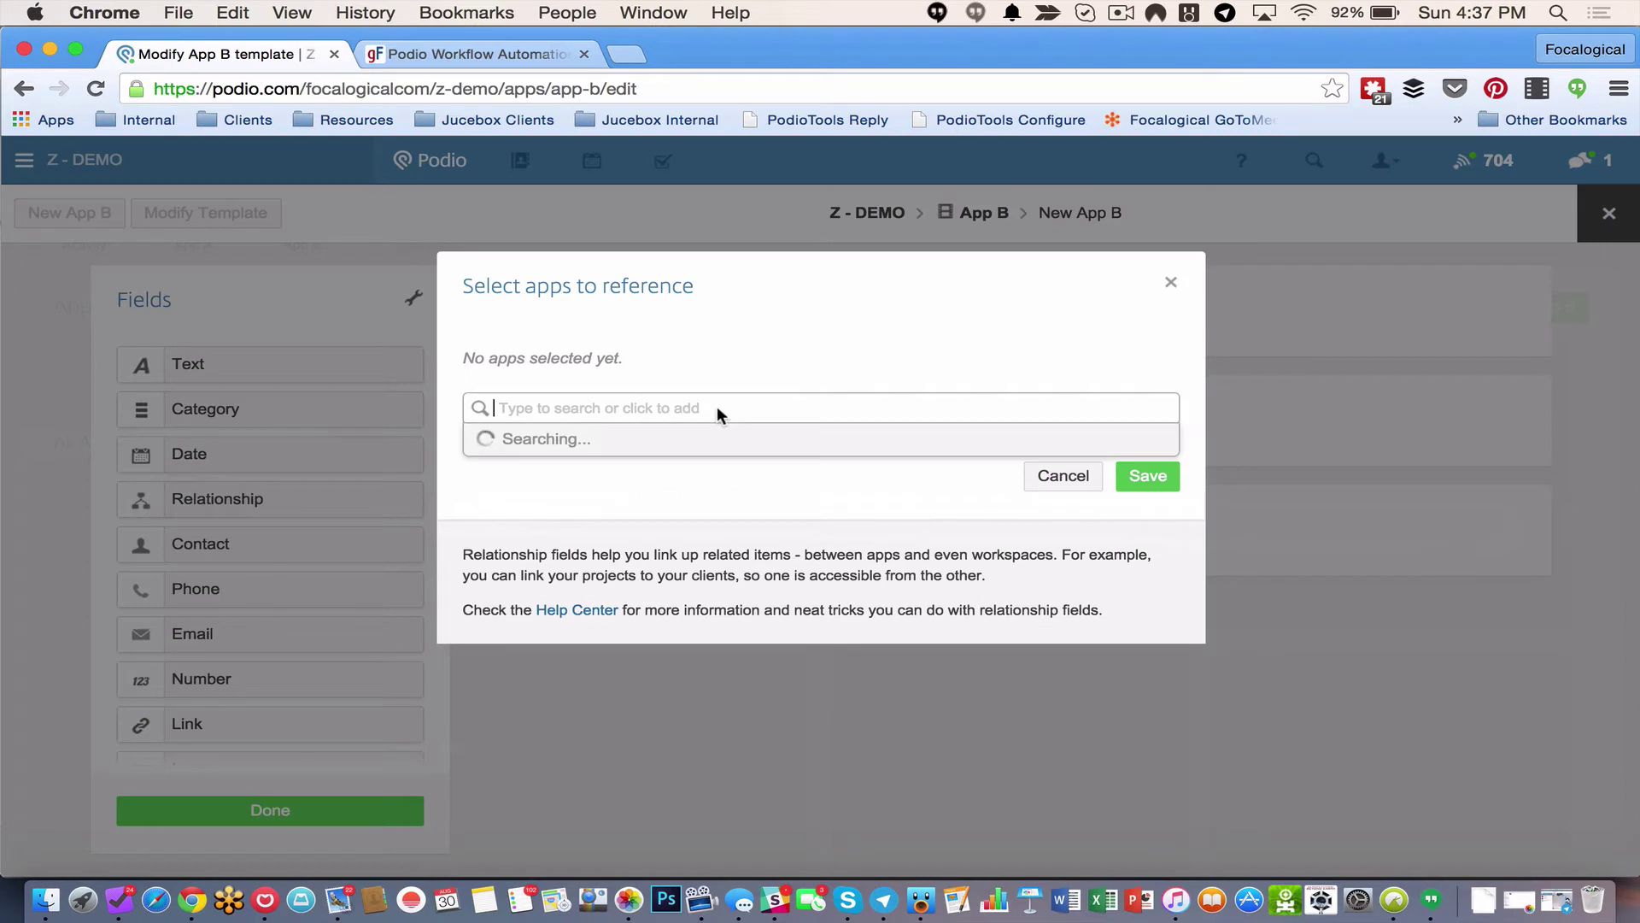
{"action": "type", "text": "App A"}
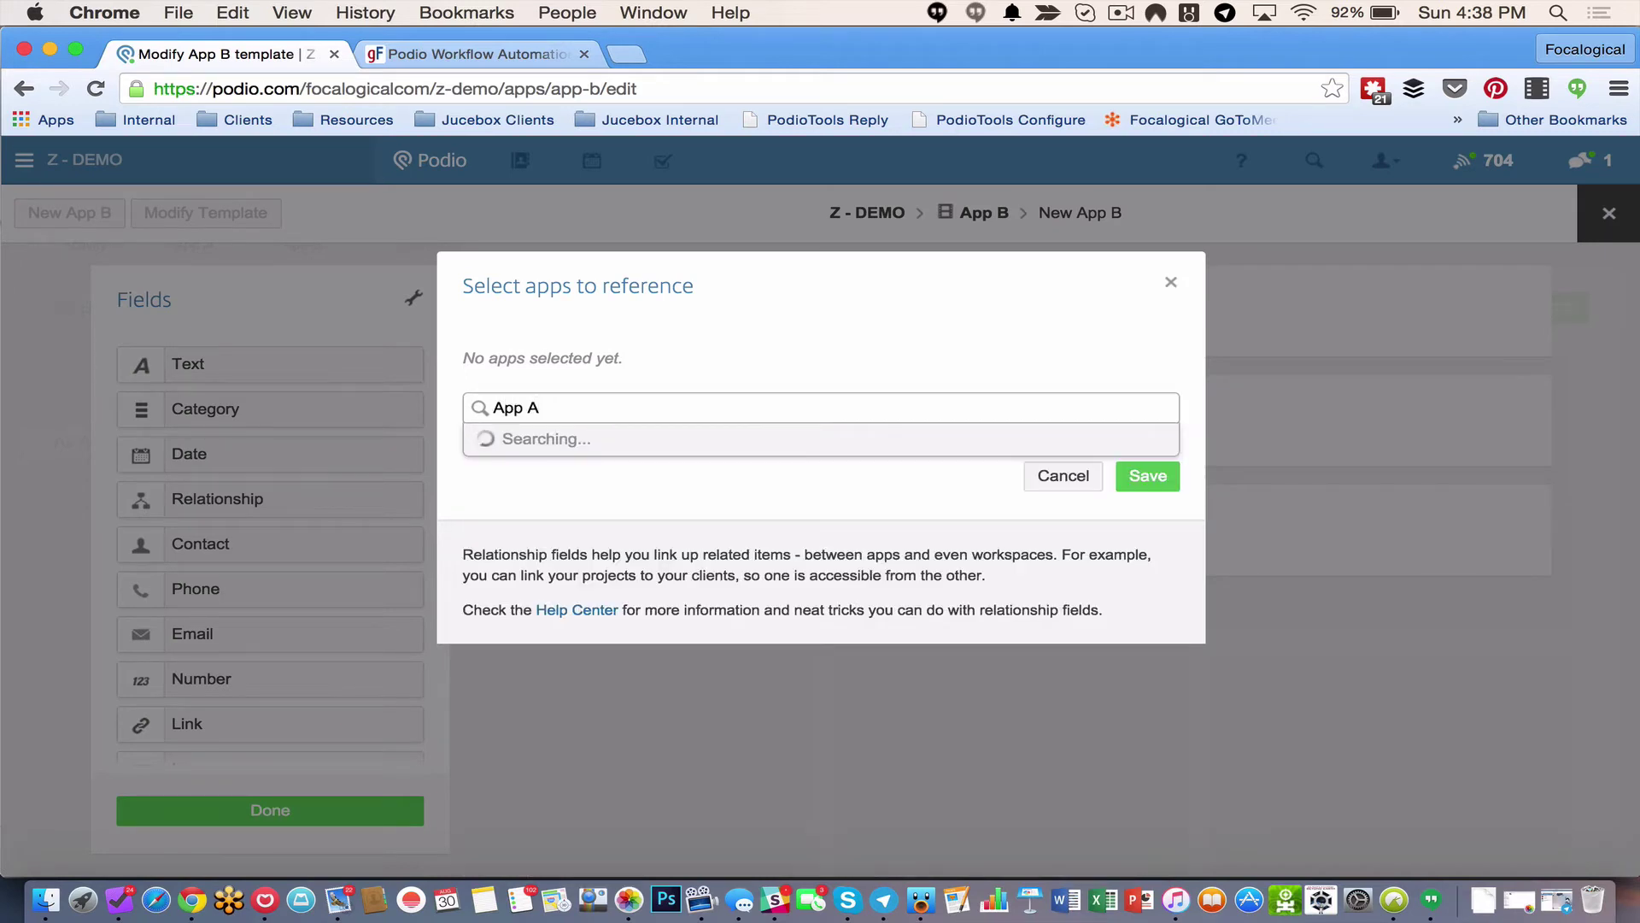
{"action": "left_click", "coordinate": [674, 461]}
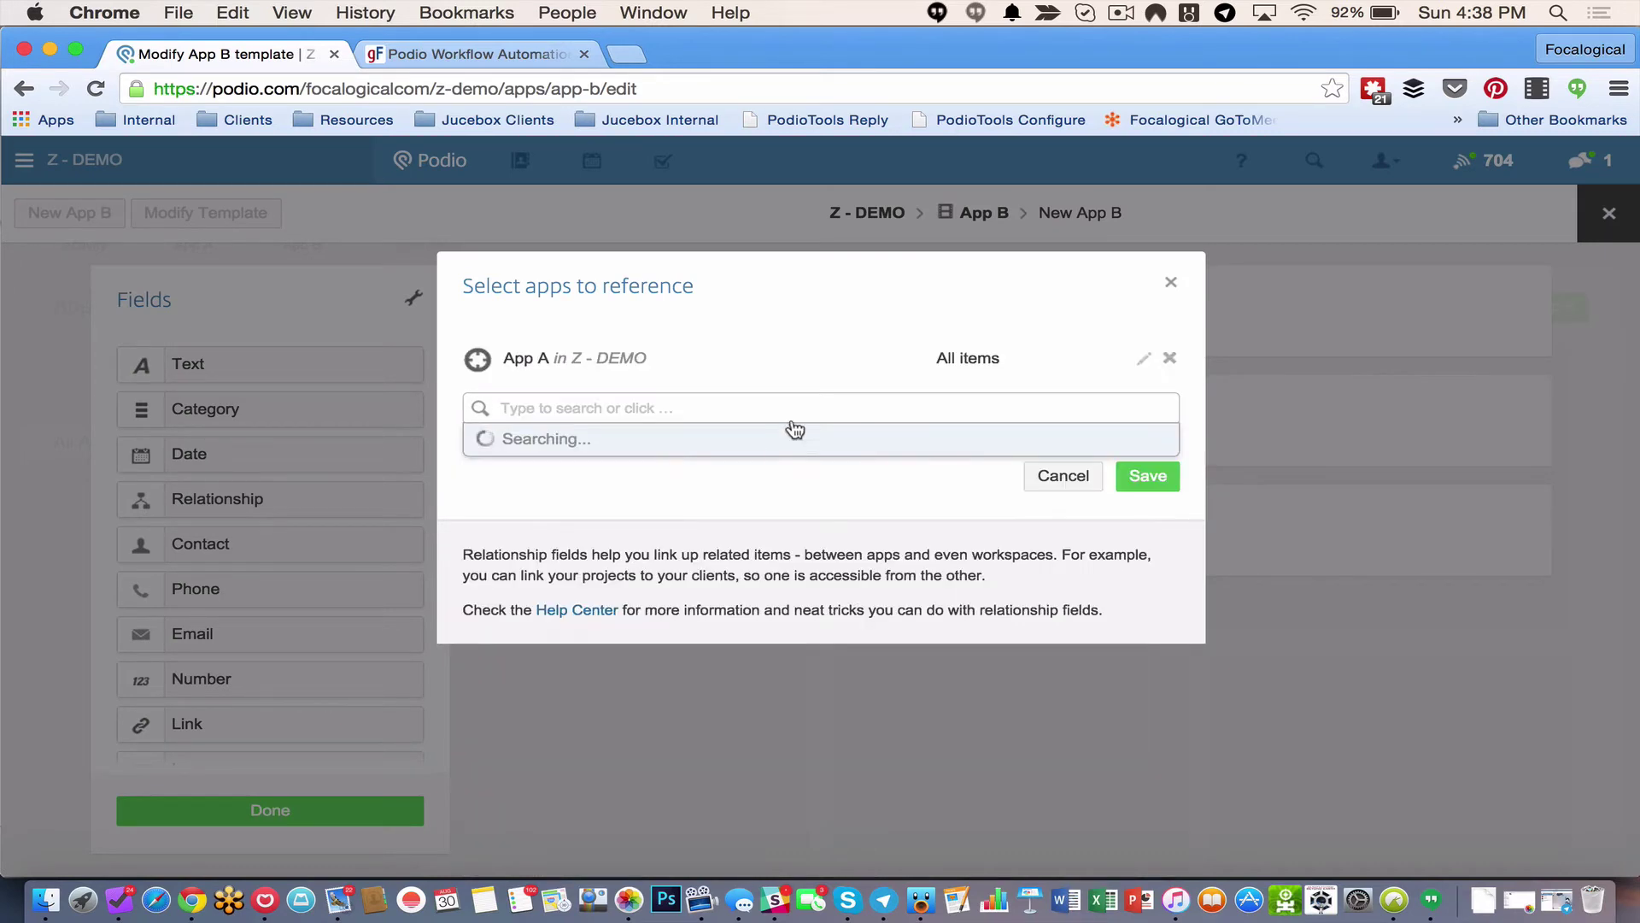
{"action": "left_click", "coordinate": [1145, 476]}
{"action": "left_click", "coordinate": [657, 521]}
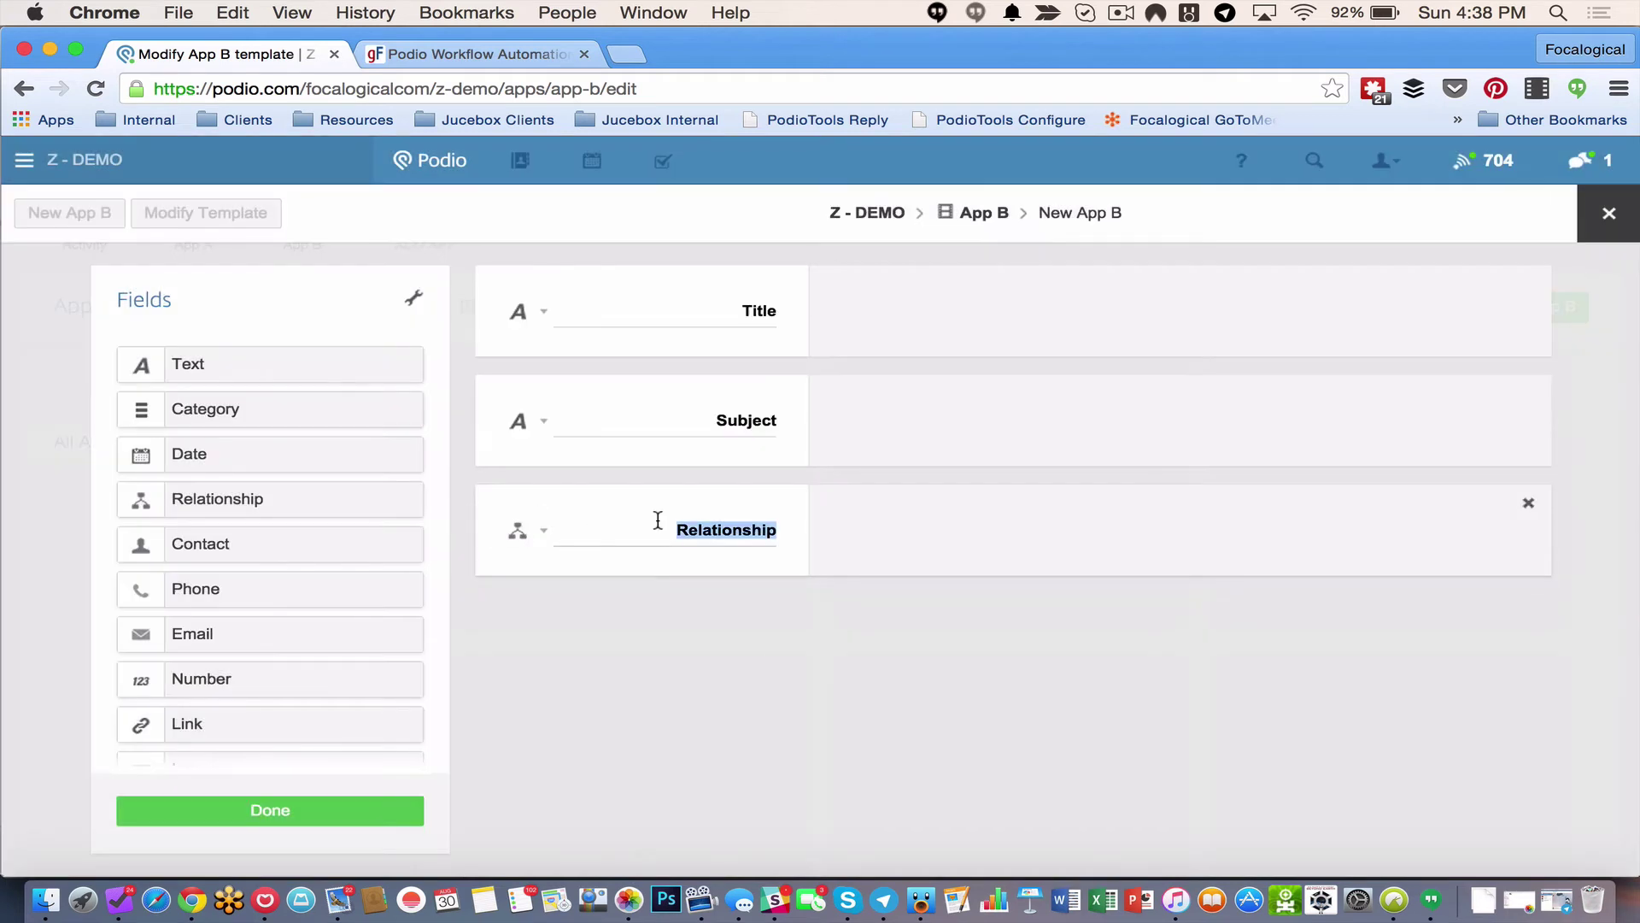
{"action": "type", "text": "App A"}
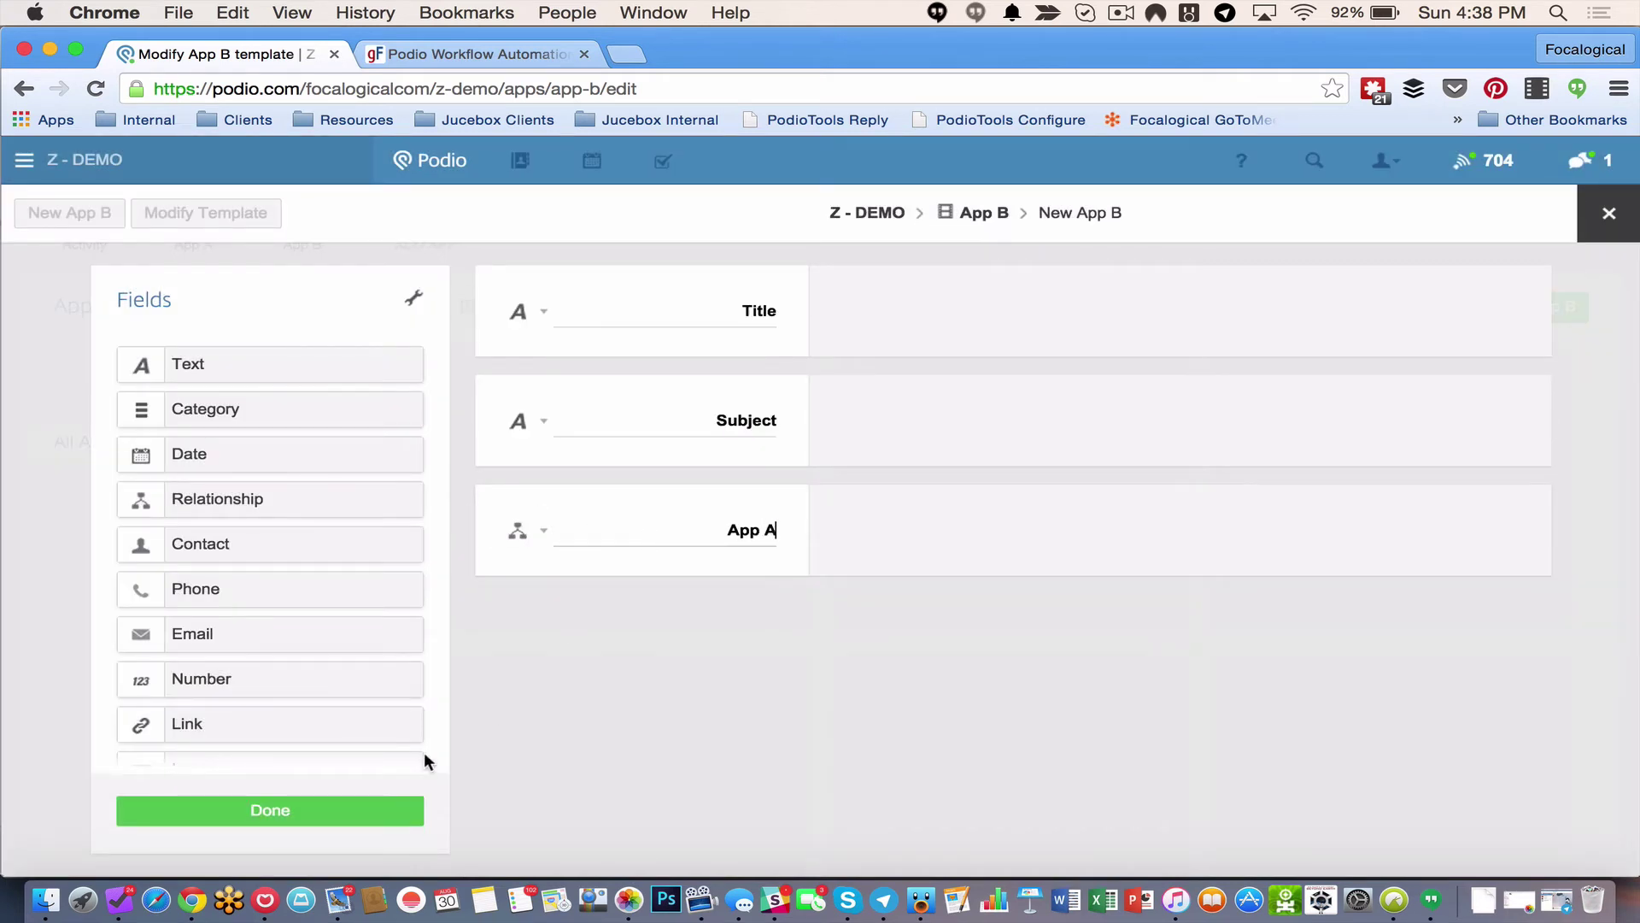
{"action": "left_click", "coordinate": [293, 811]}
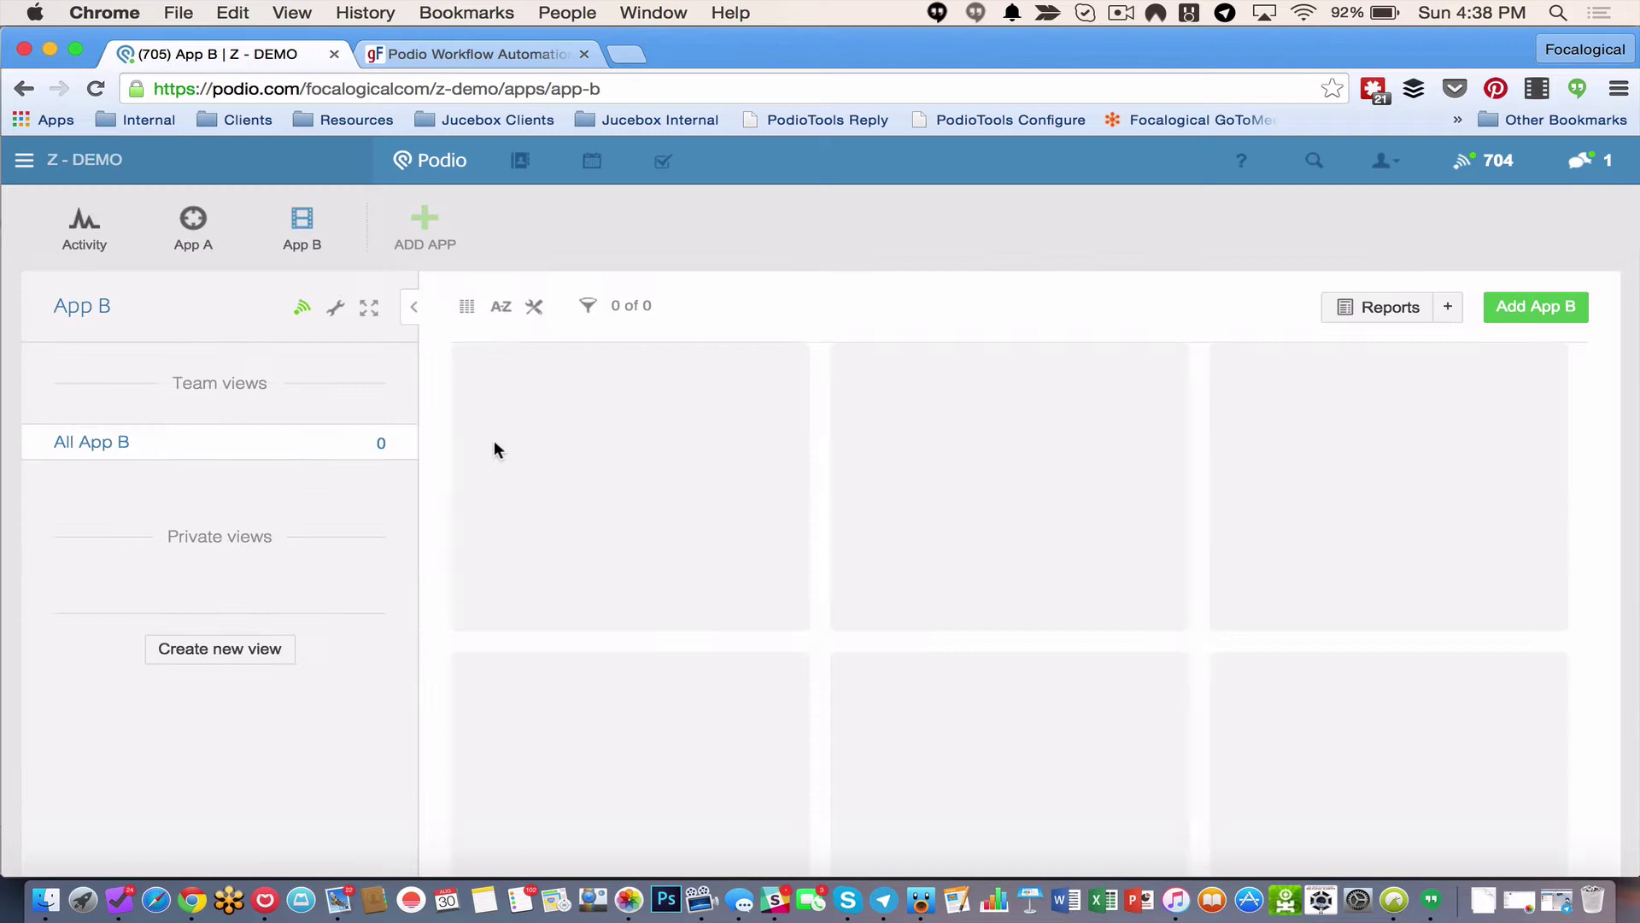
Discard the unfinished App B flow, refresh Z - DEMO, and edit App A's Push to App B flow
{"action": "left_click", "coordinate": [429, 59]}
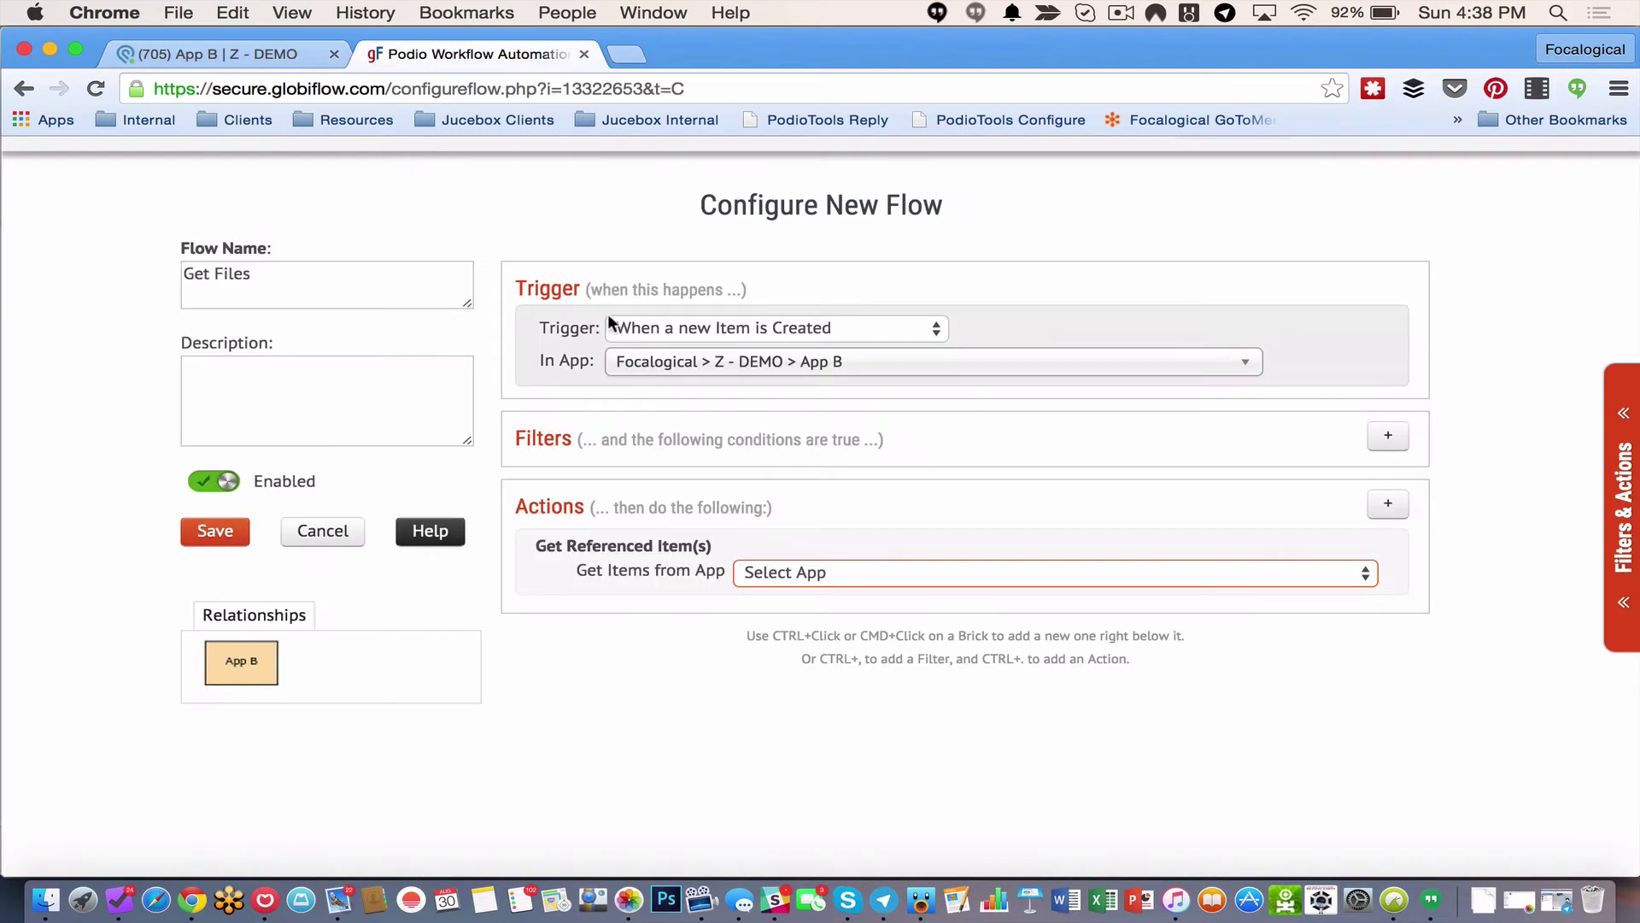
{"action": "left_click", "coordinate": [322, 530]}
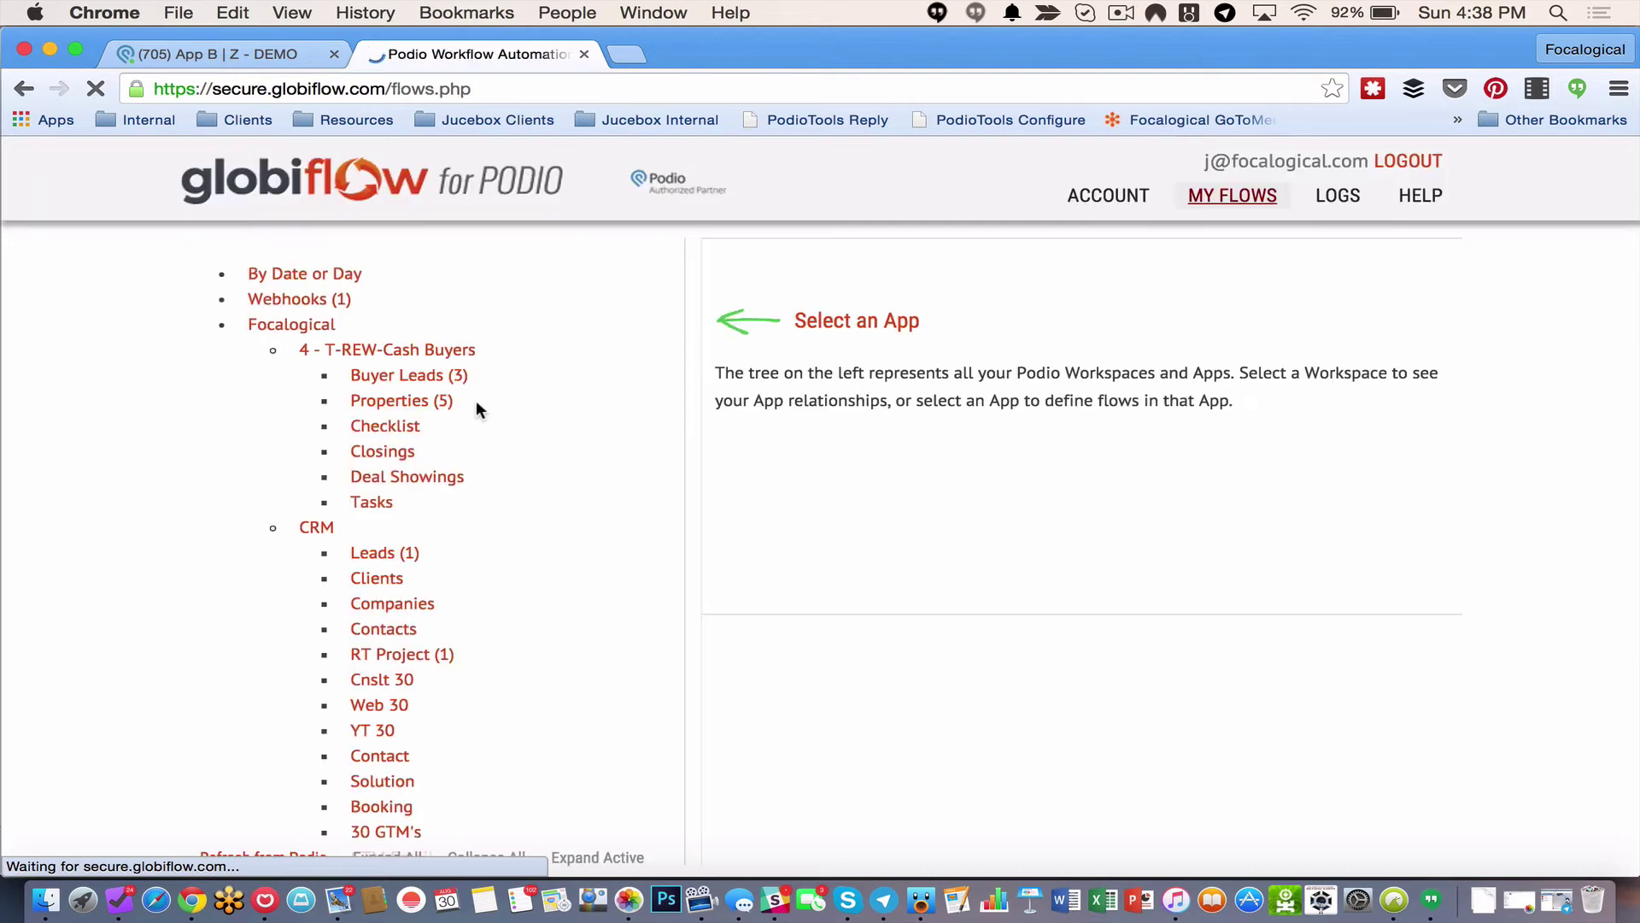
{"action": "scroll", "coordinate": [384, 632], "scroll_direction": "down", "scroll_amount": 5}
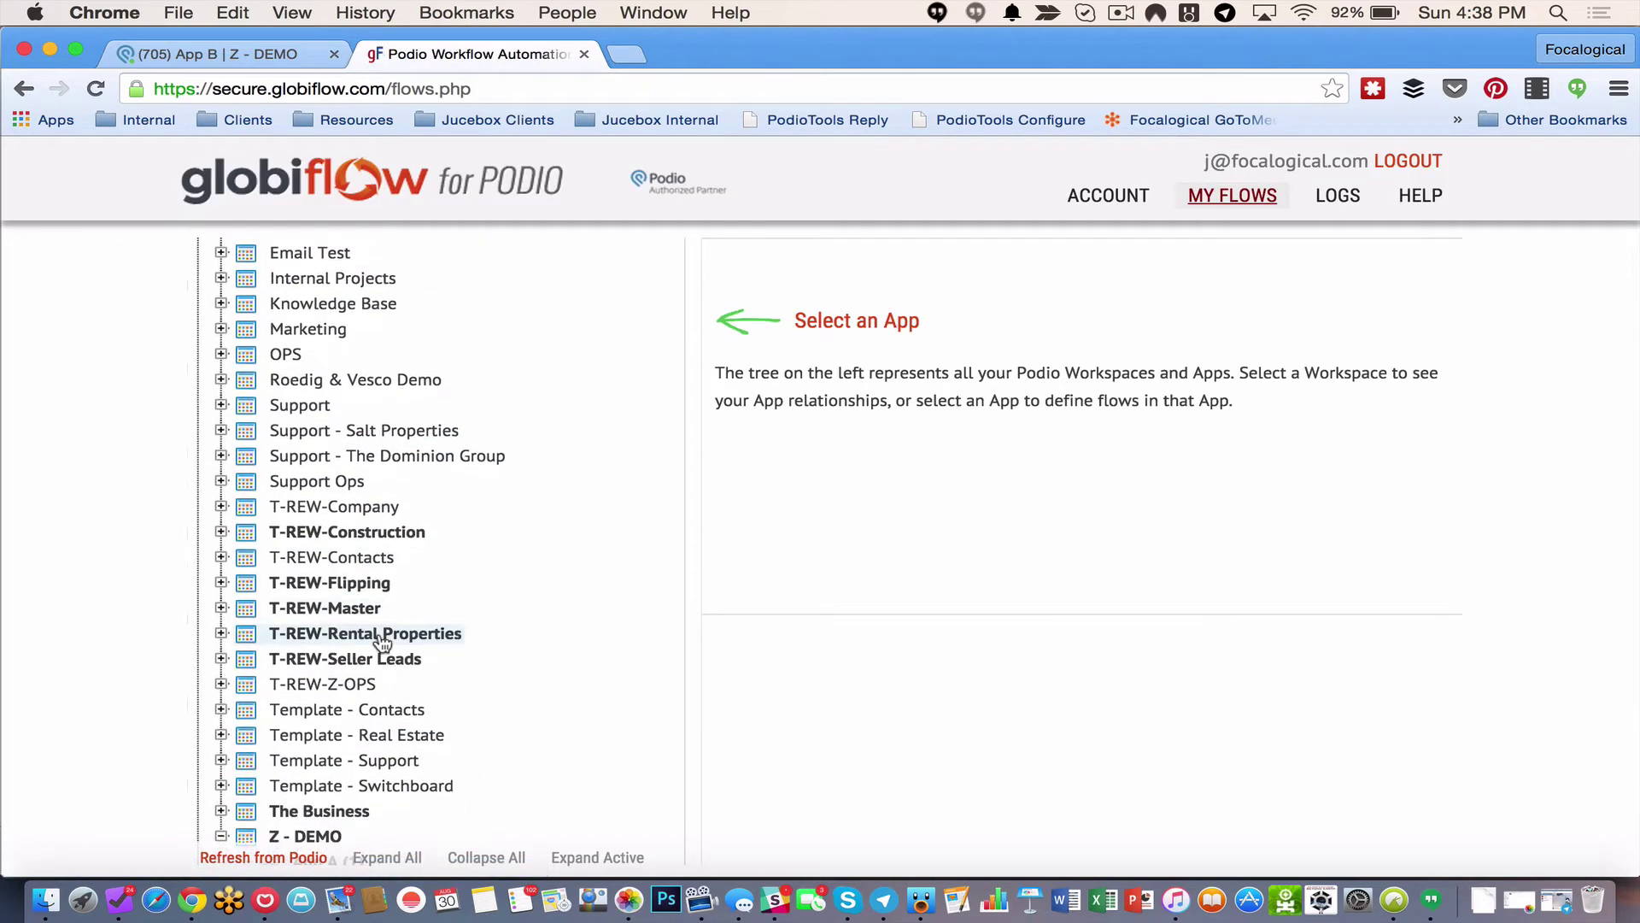
{"action": "scroll", "coordinate": [368, 647], "scroll_direction": "down", "scroll_amount": 1}
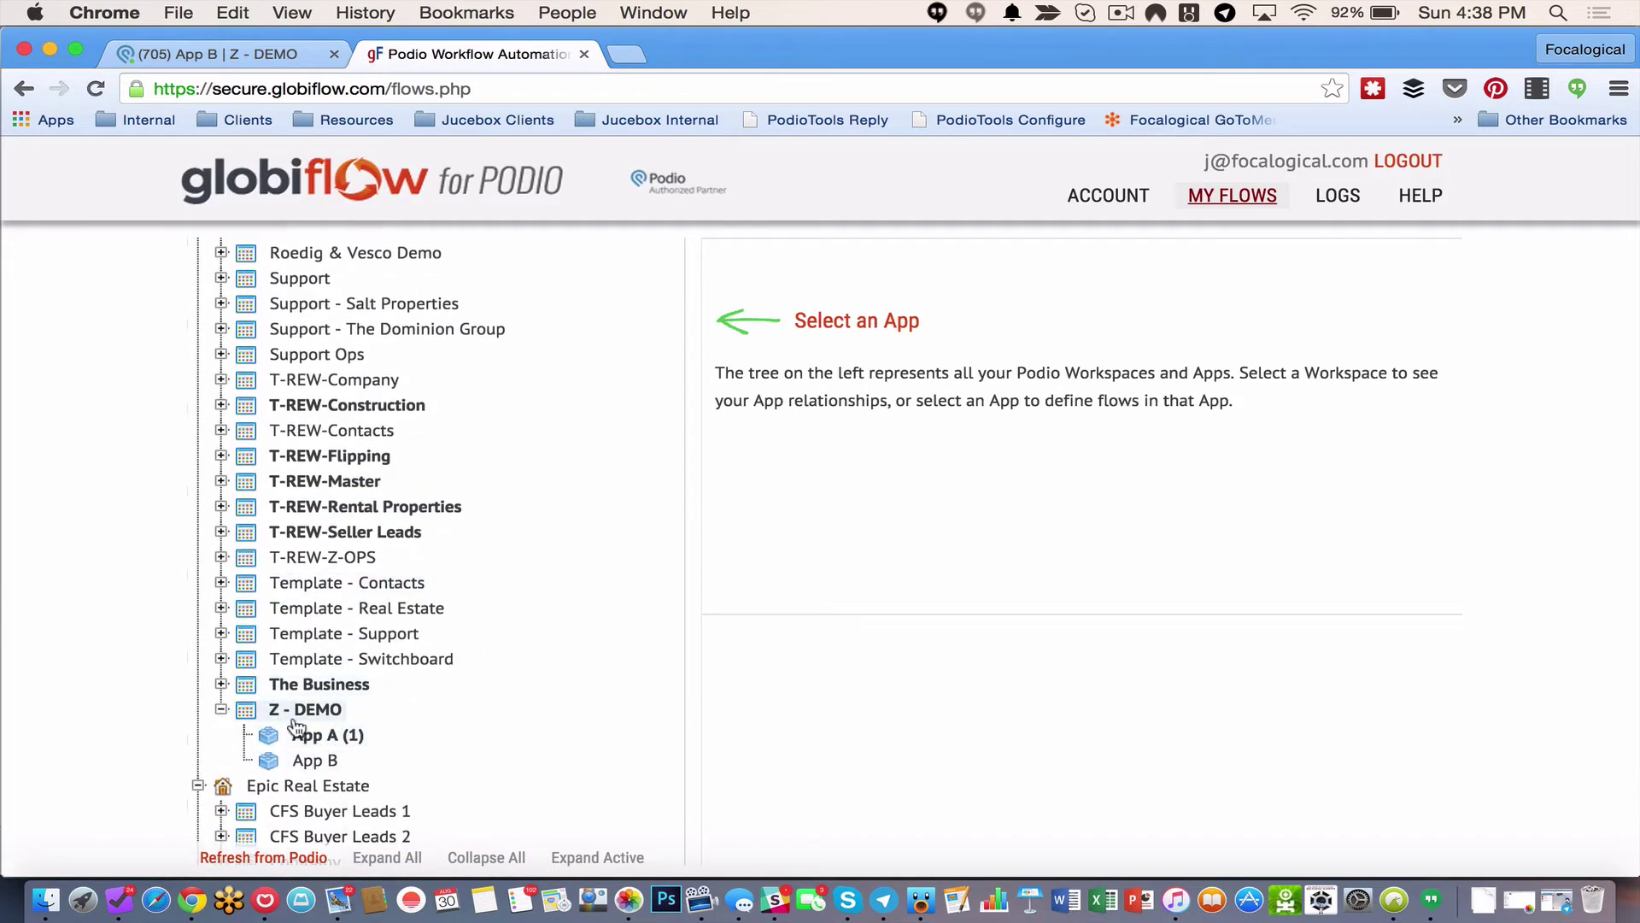
{"action": "left_click", "coordinate": [333, 713]}
{"action": "left_click", "coordinate": [1059, 612]}
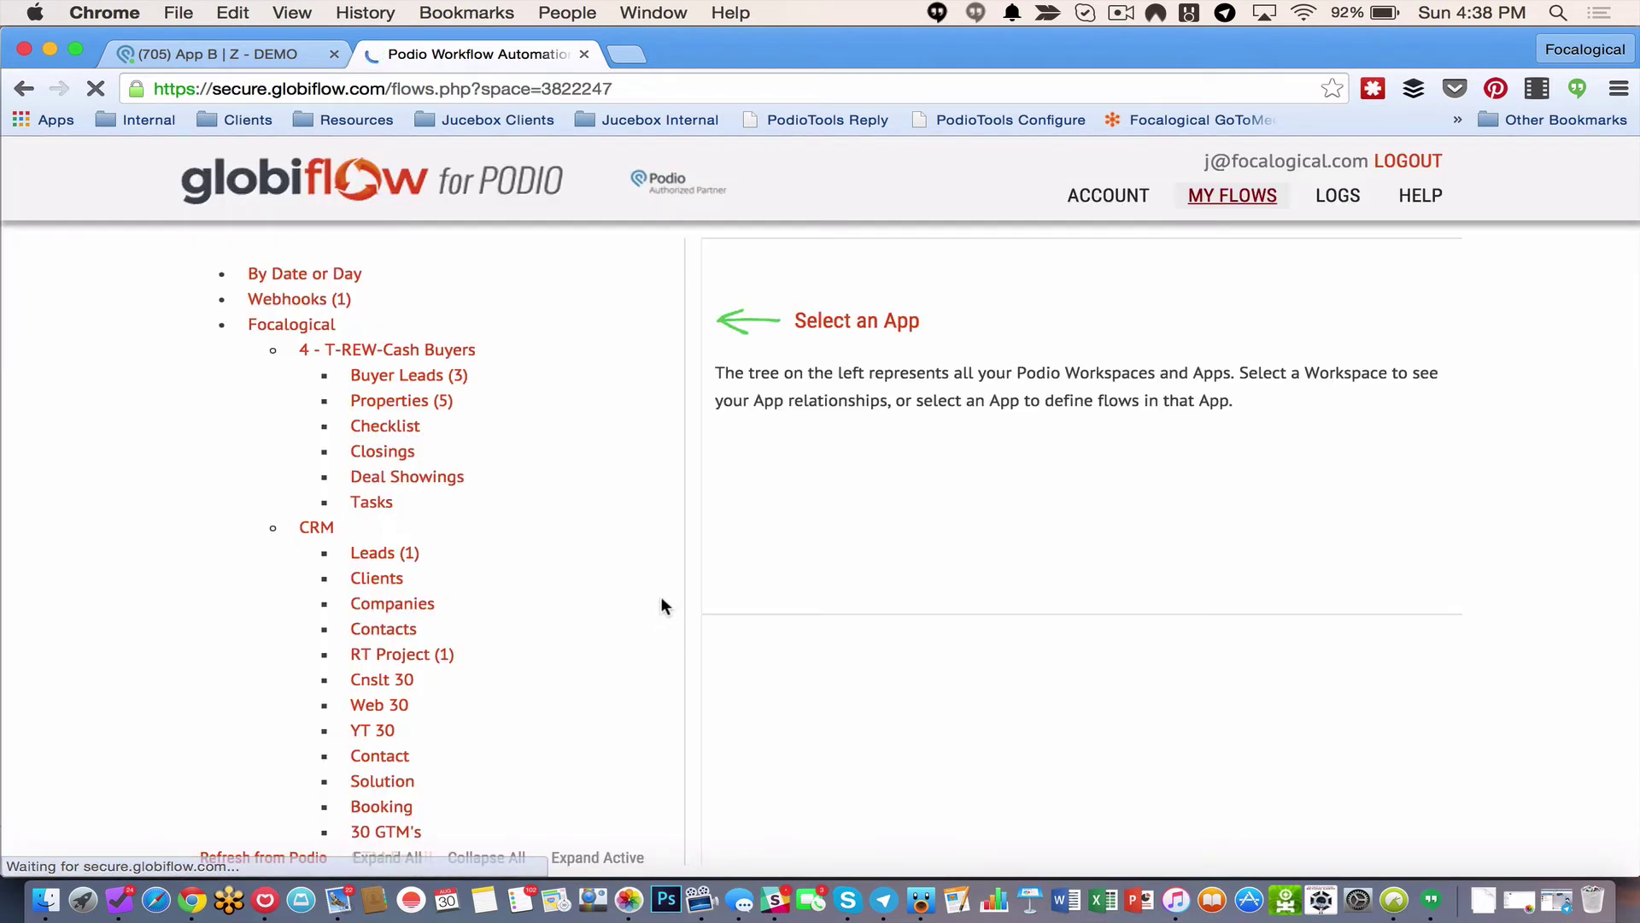
{"action": "scroll", "coordinate": [479, 654], "scroll_direction": "down", "scroll_amount": 15}
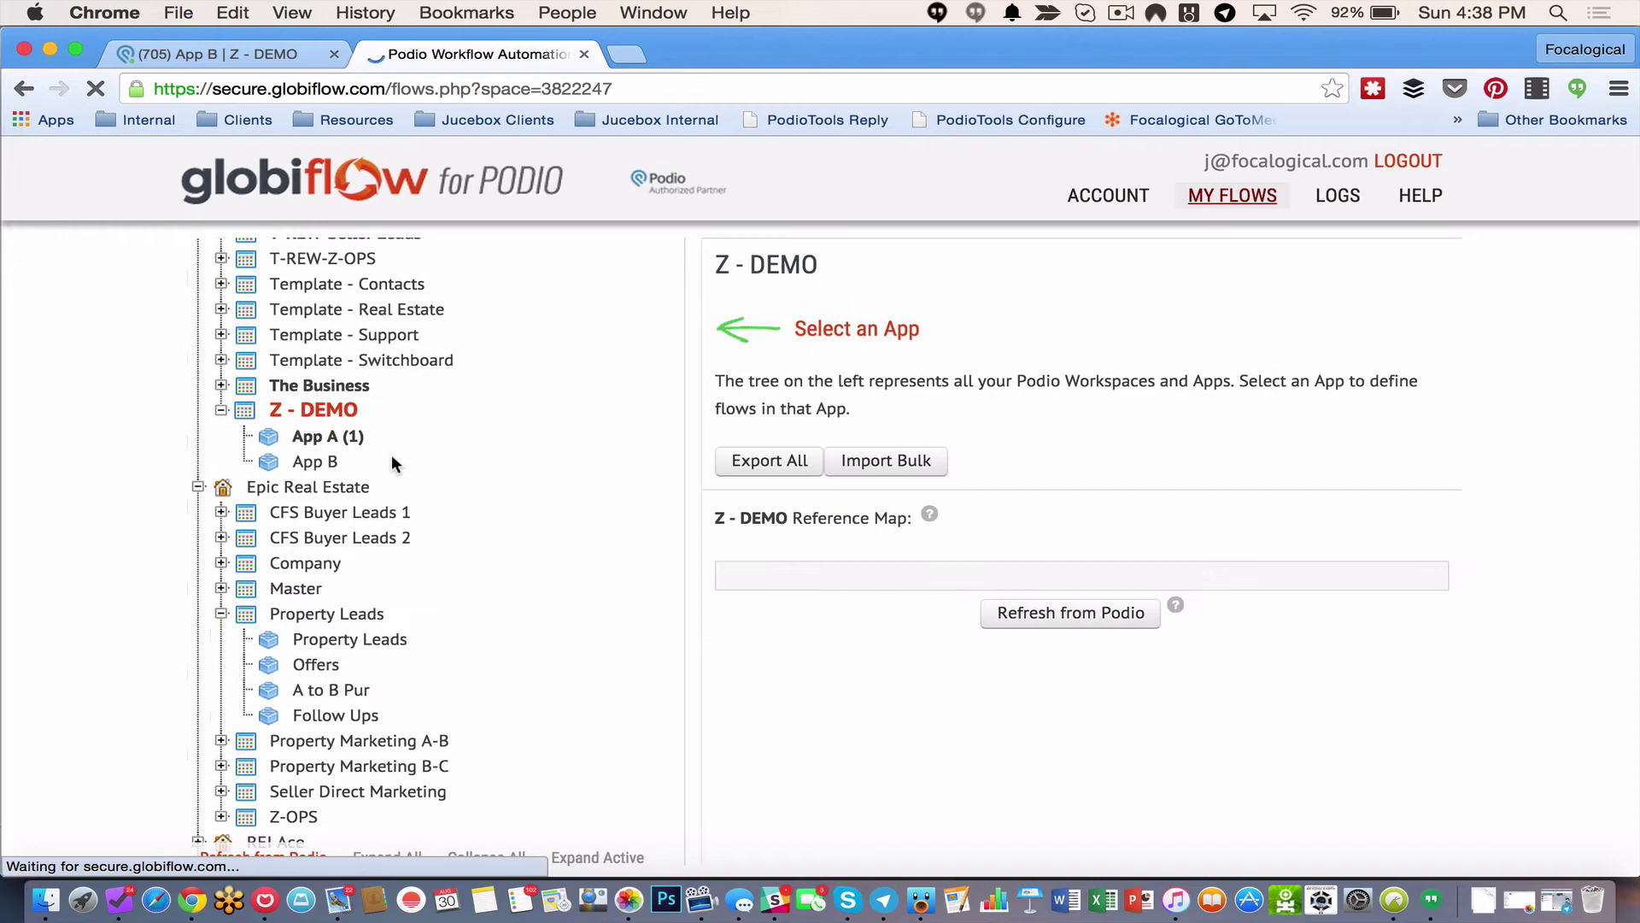
{"action": "left_click", "coordinate": [359, 438]}
{"action": "left_click", "coordinate": [773, 324]}
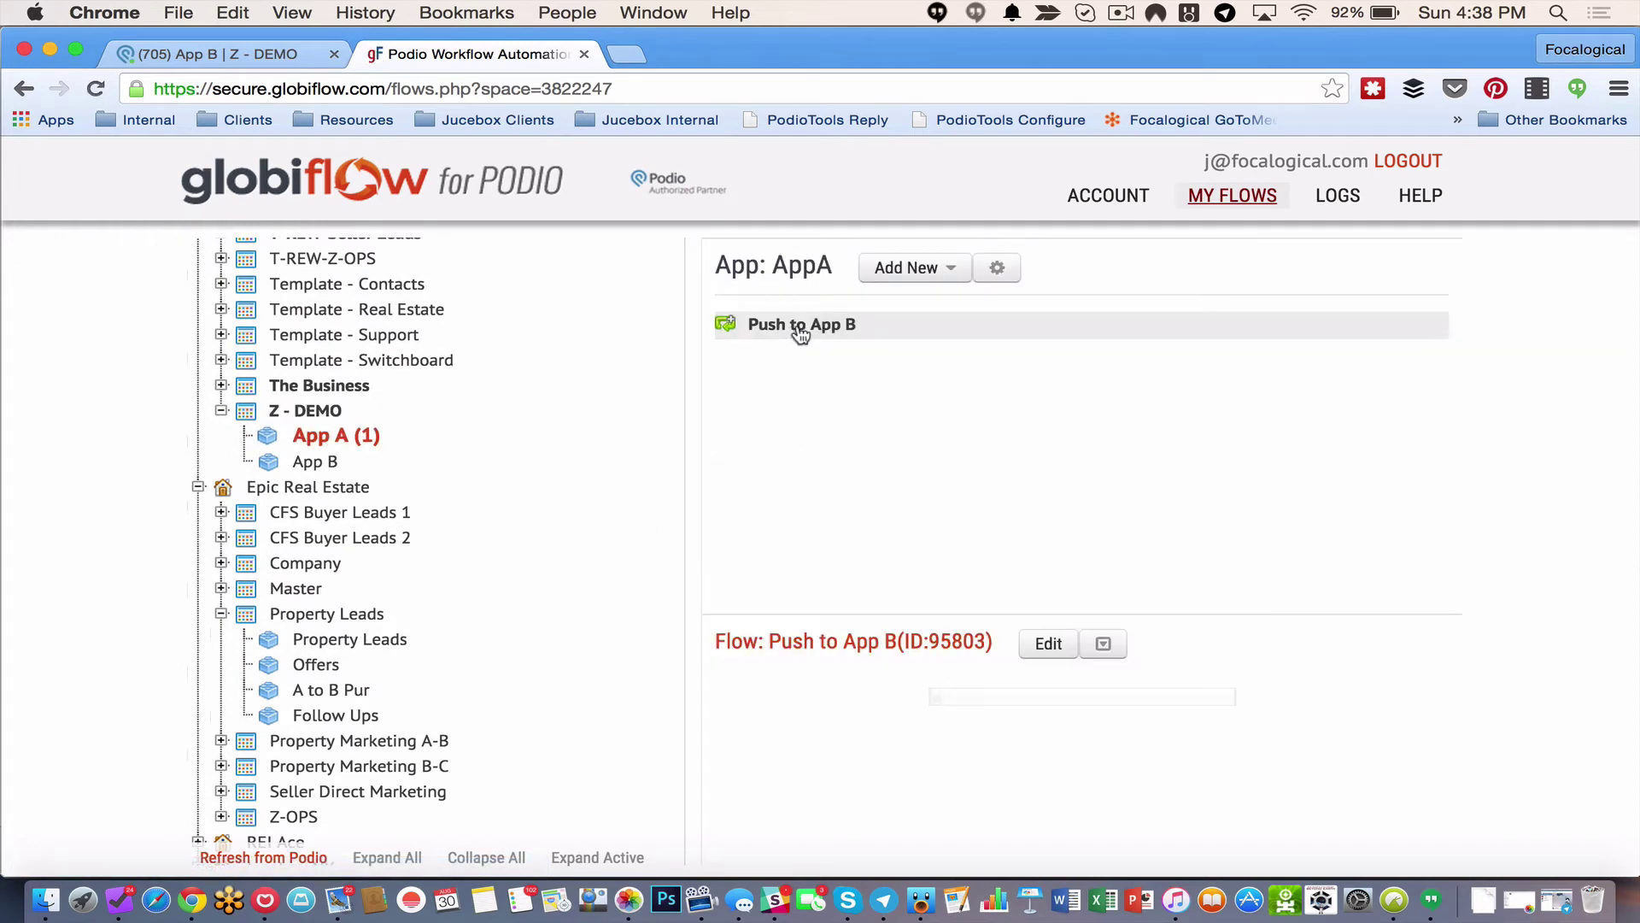
{"action": "left_click", "coordinate": [1034, 648]}
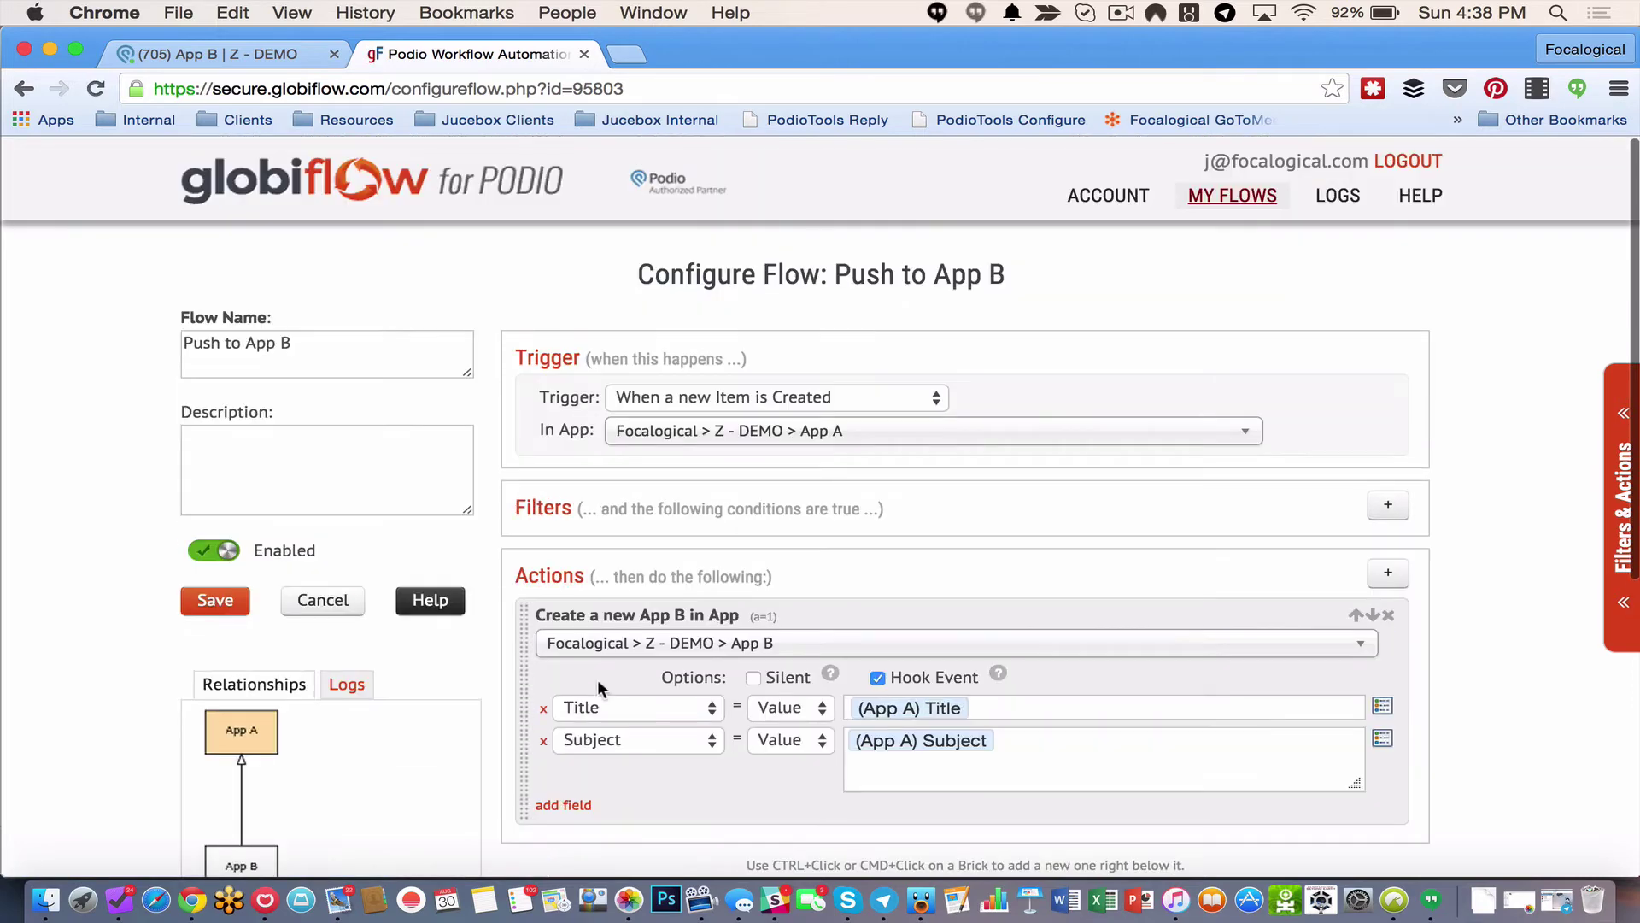
Map App B's App A field to Current (App A) Item and save the flow
{"action": "left_click", "coordinate": [589, 806]}
{"action": "left_click", "coordinate": [622, 806]}
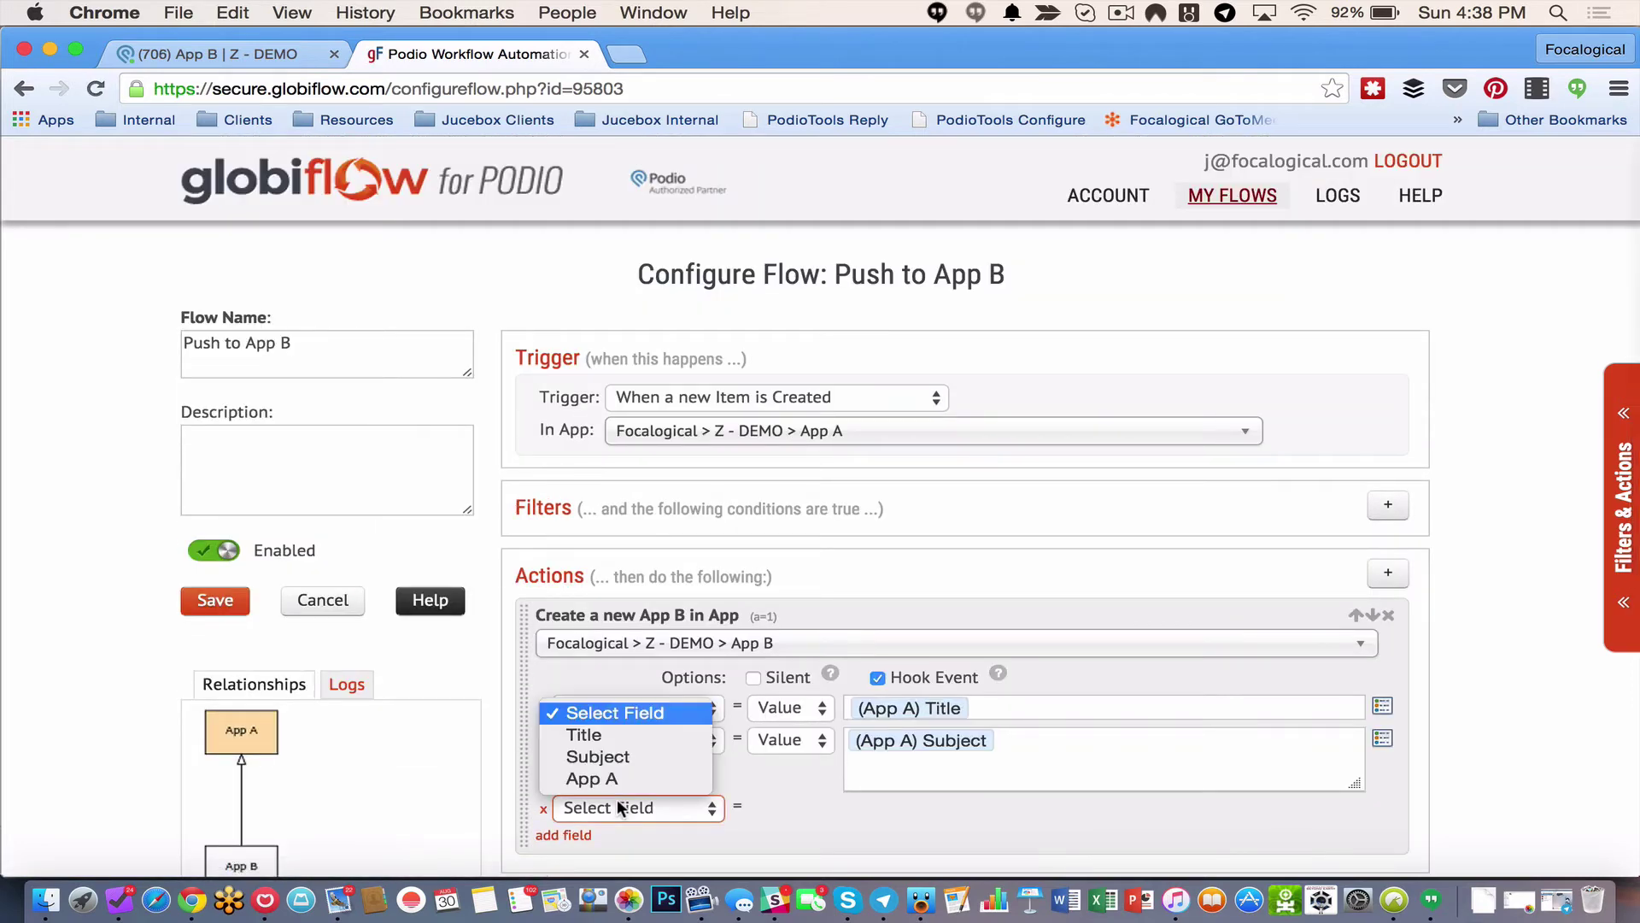
{"action": "left_click", "coordinate": [598, 780]}
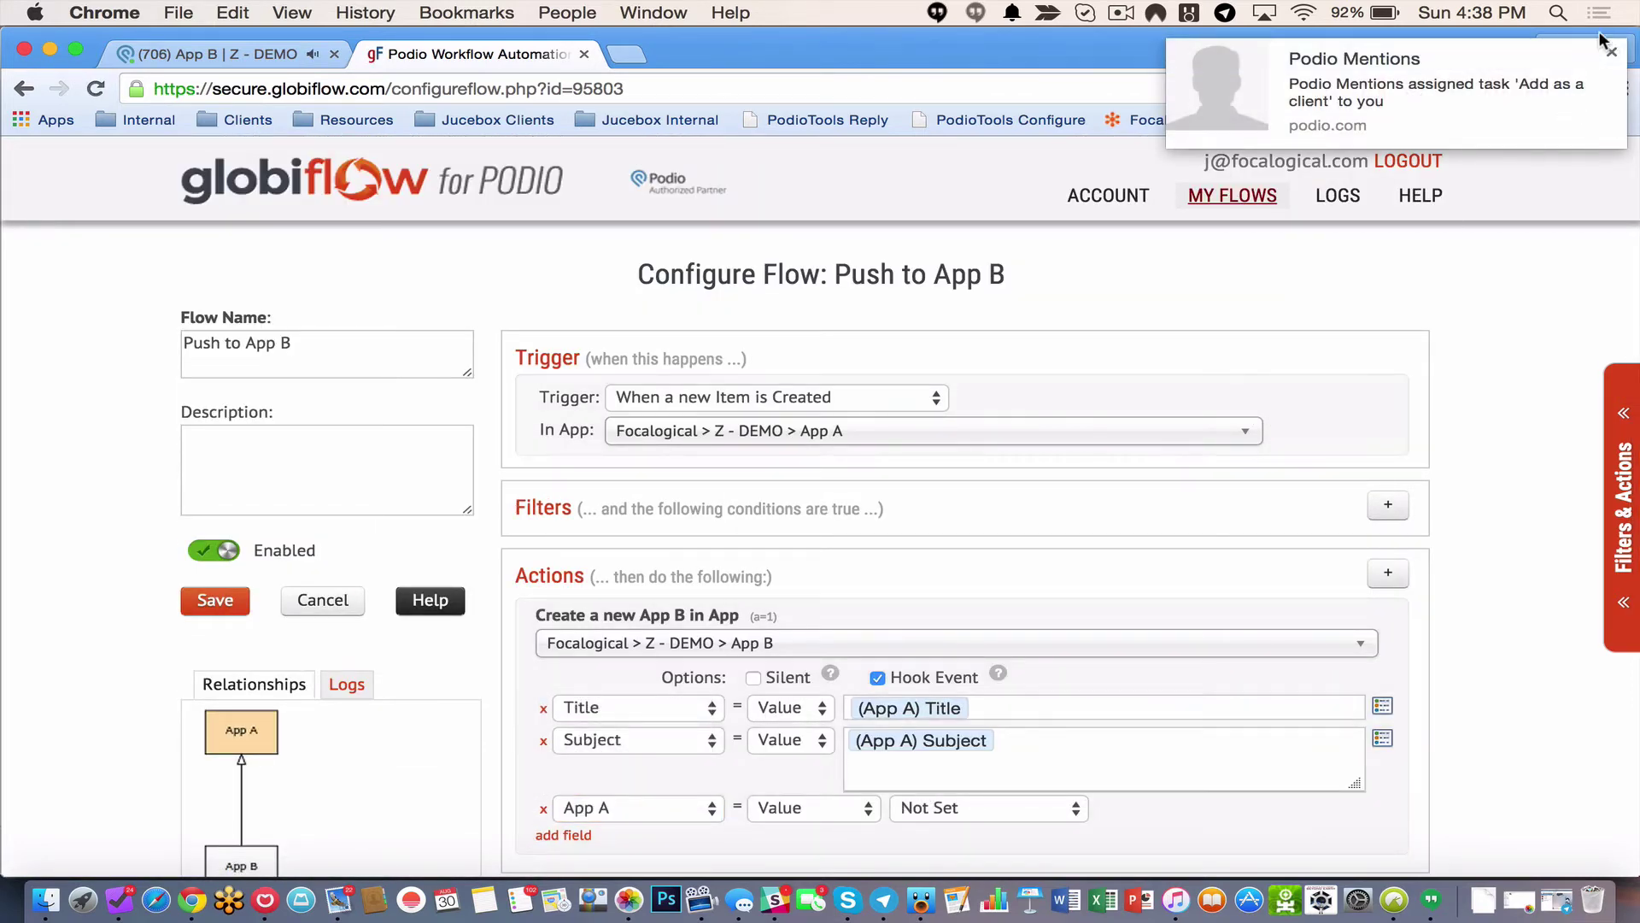
{"action": "left_click", "coordinate": [1612, 53]}
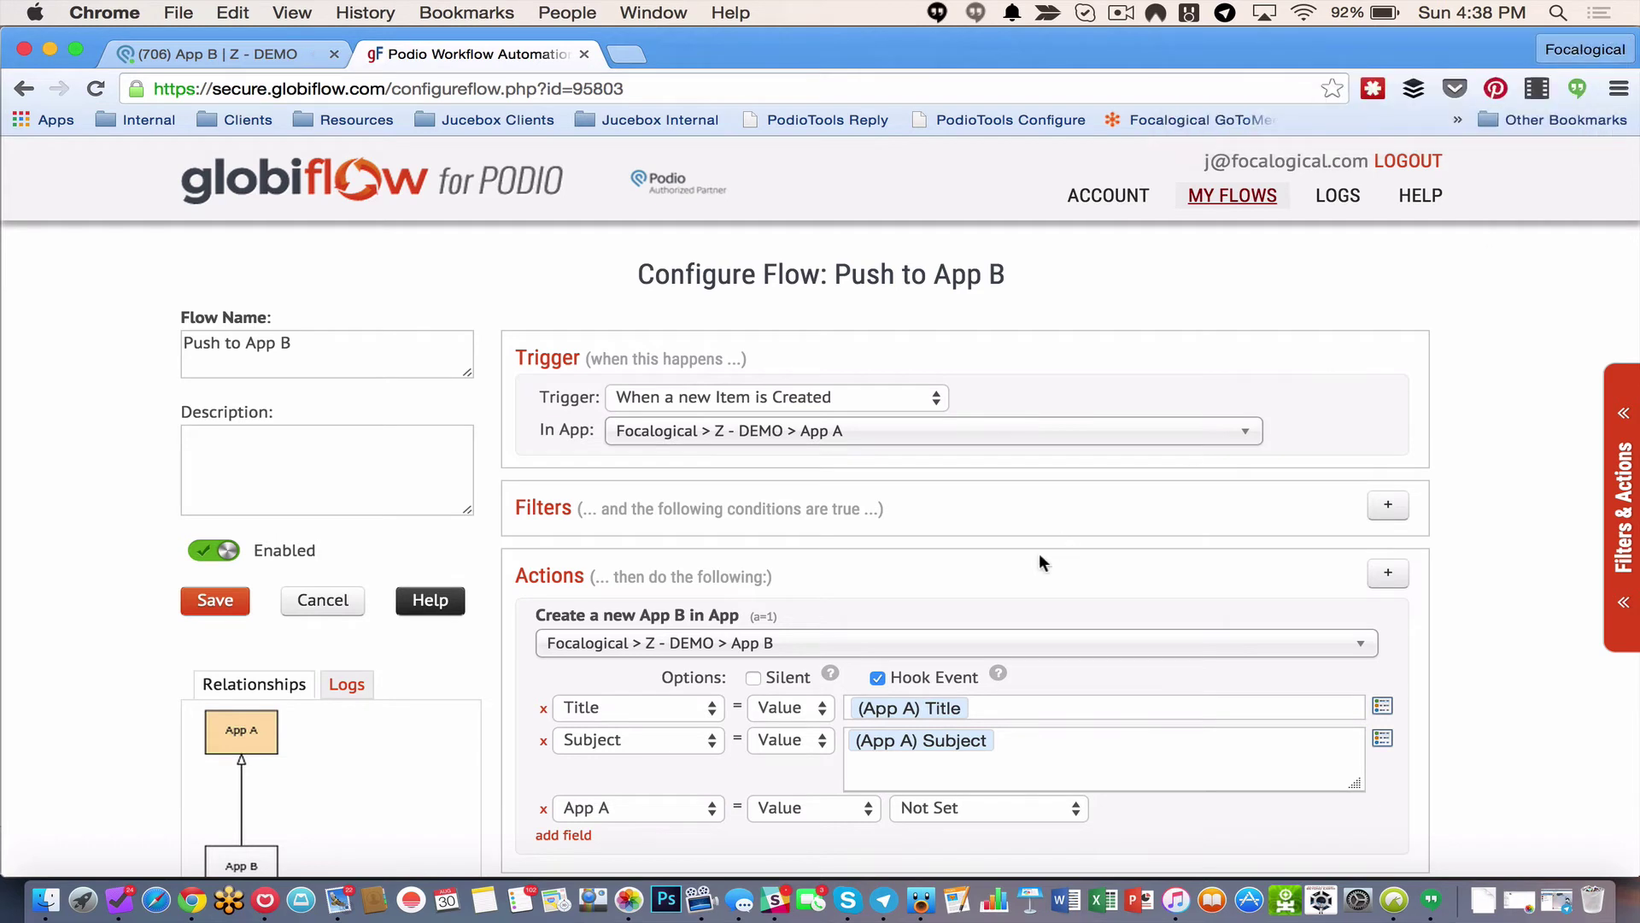
{"action": "left_click", "coordinate": [946, 808]}
{"action": "left_click", "coordinate": [951, 822]}
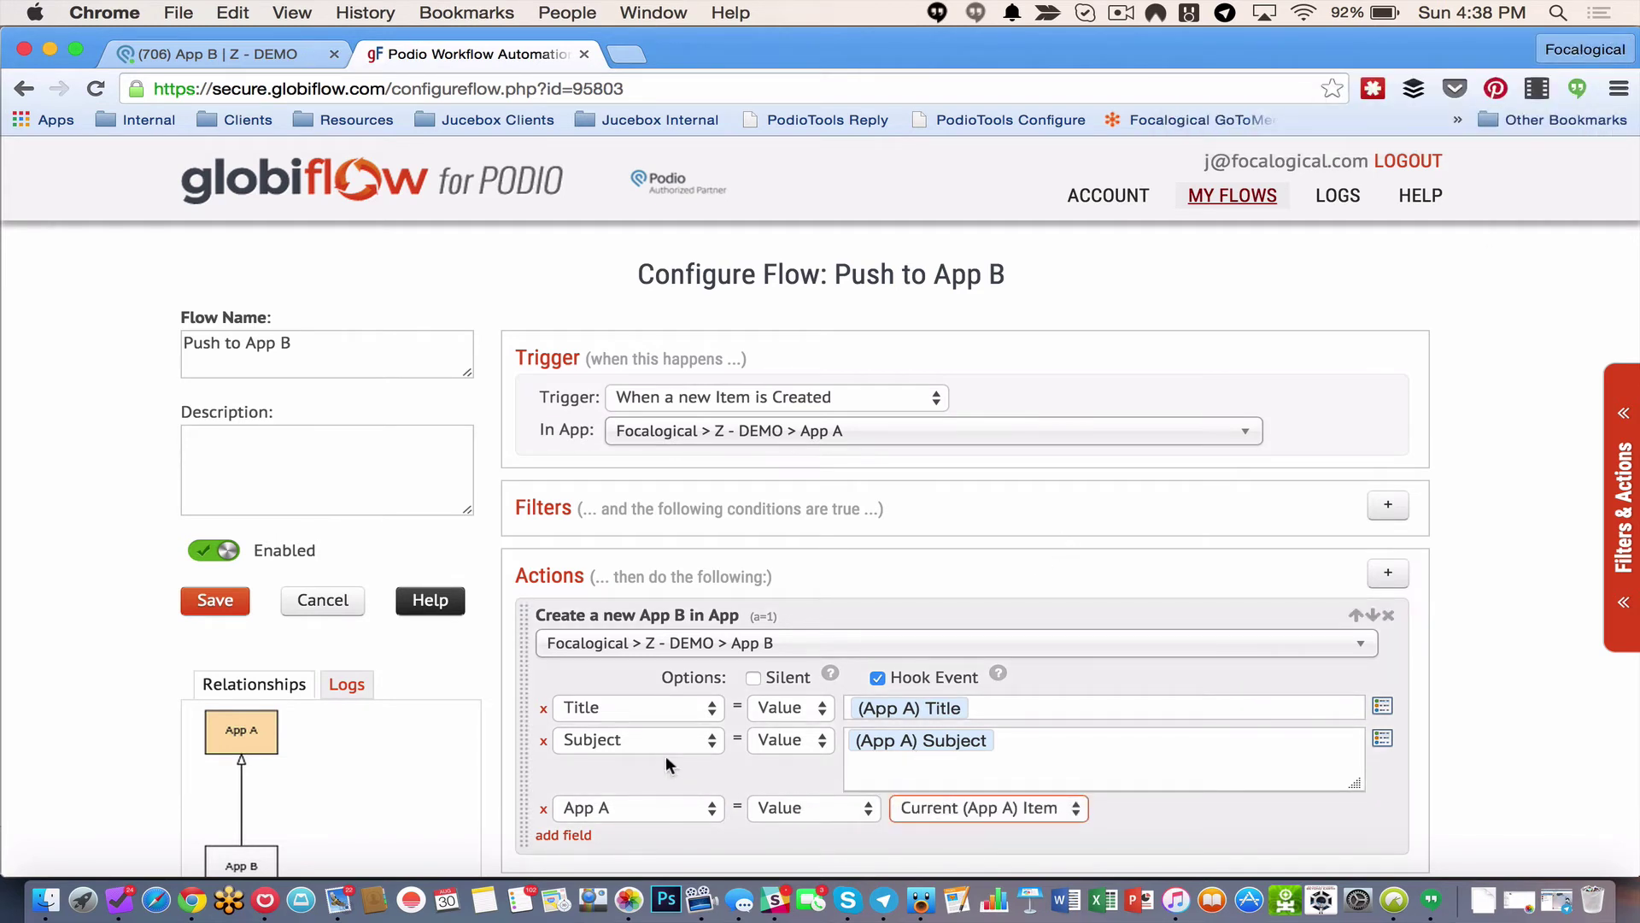
{"action": "scroll", "coordinate": [663, 755], "scroll_direction": "down", "scroll_amount": 1}
{"action": "left_click", "coordinate": [218, 564]}
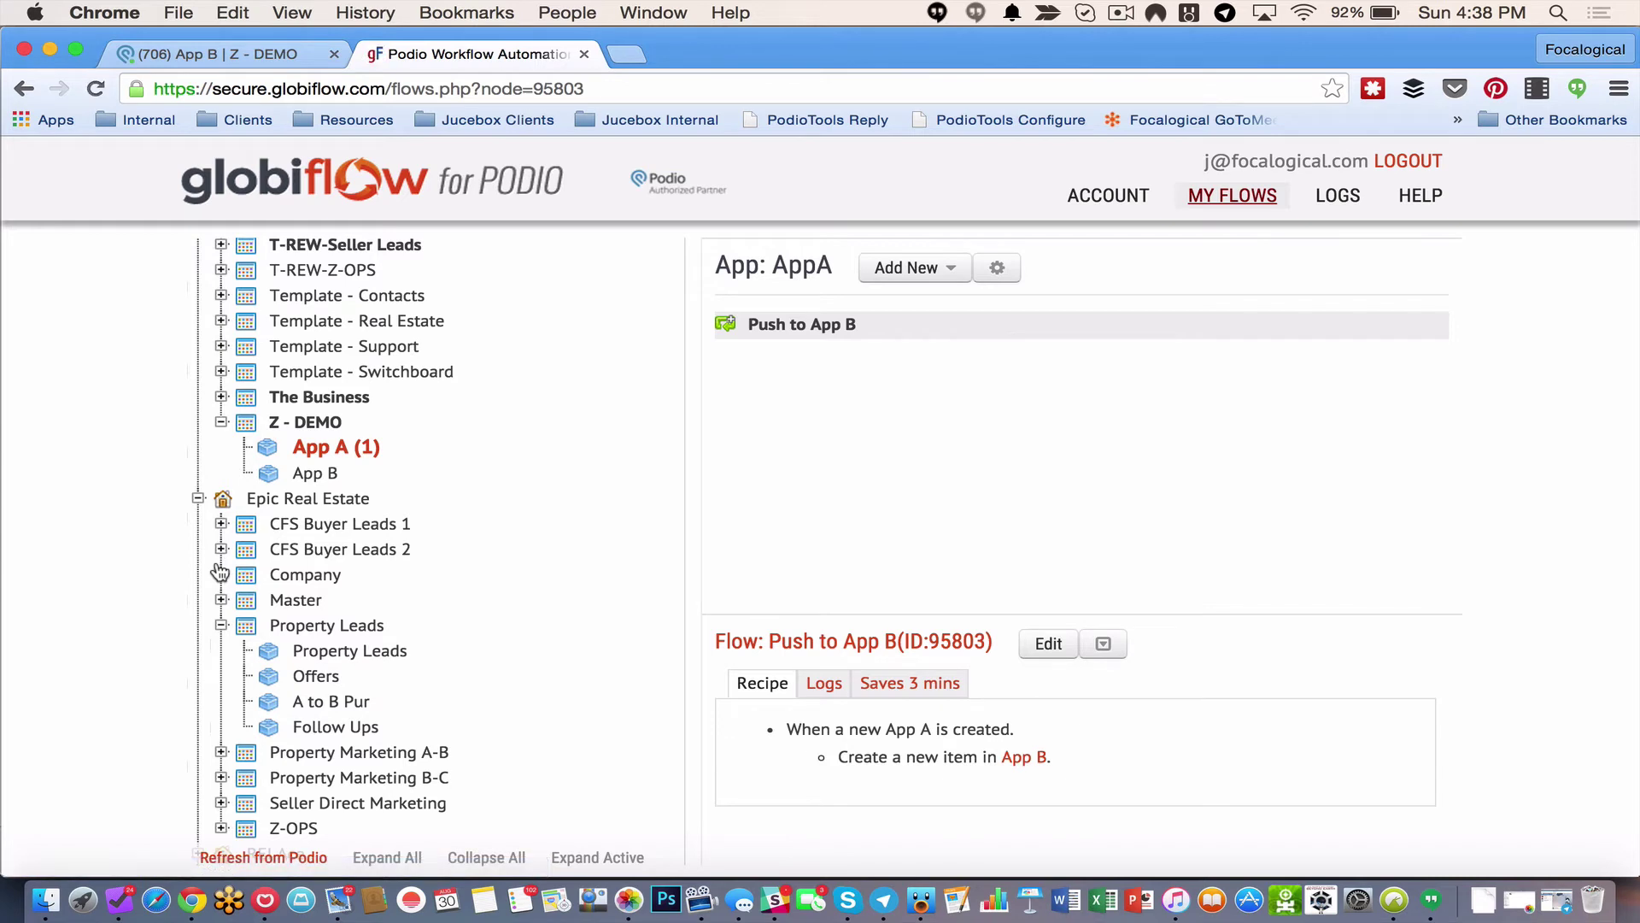
Create an Item Created flow for App B named 'Get Files'
{"action": "left_click", "coordinate": [313, 473]}
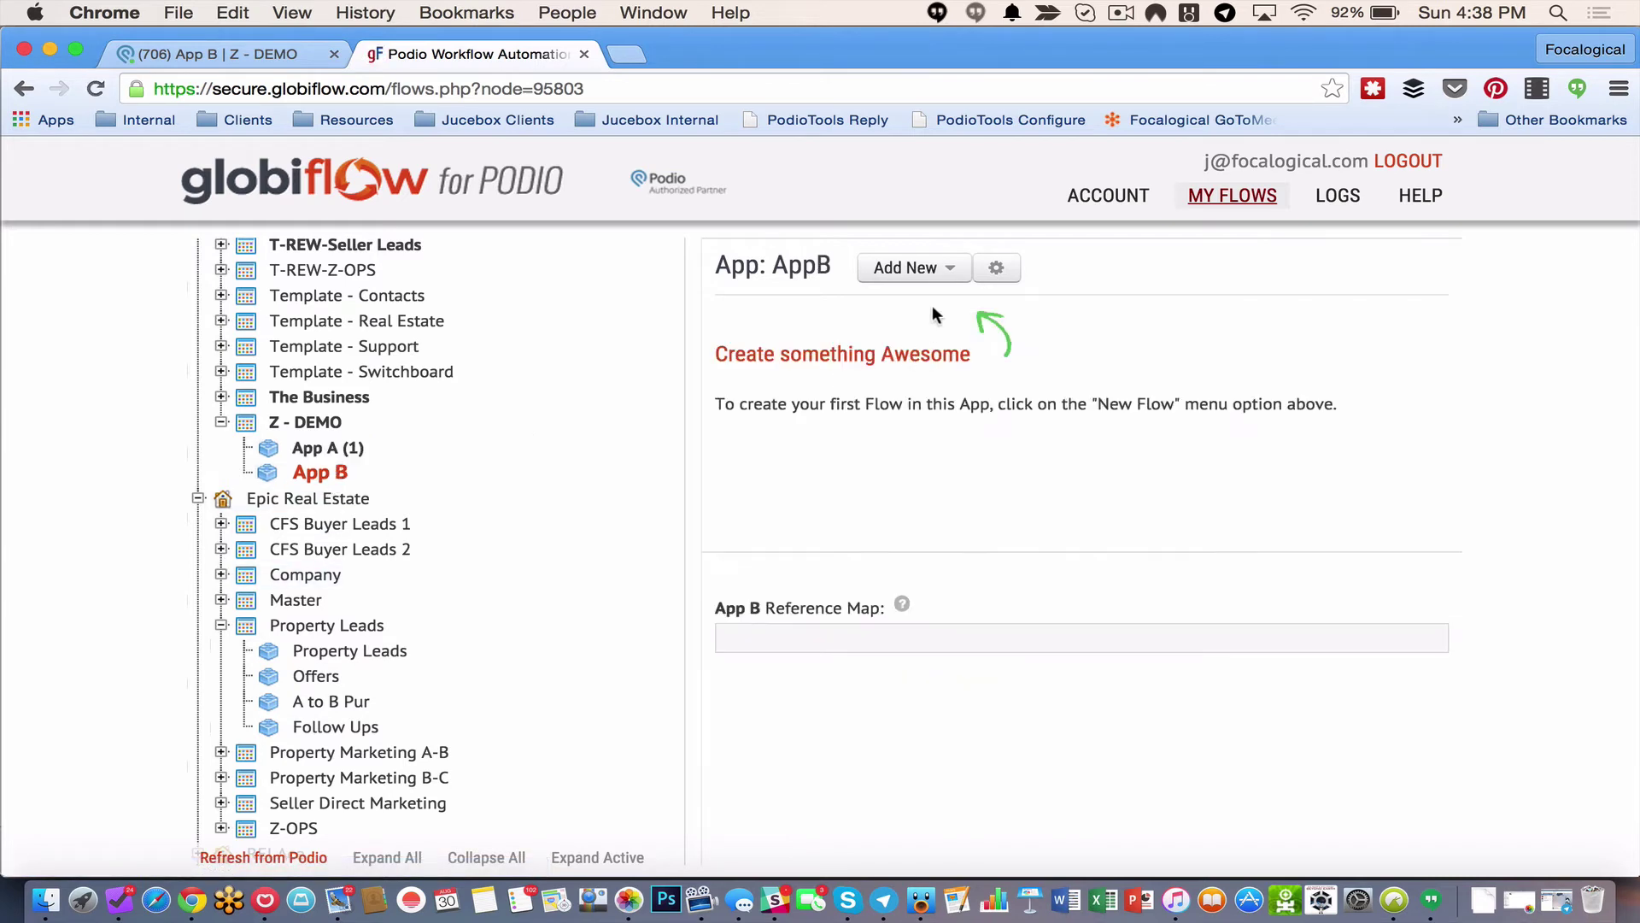
{"action": "left_click", "coordinate": [923, 270]}
{"action": "left_click", "coordinate": [905, 311]}
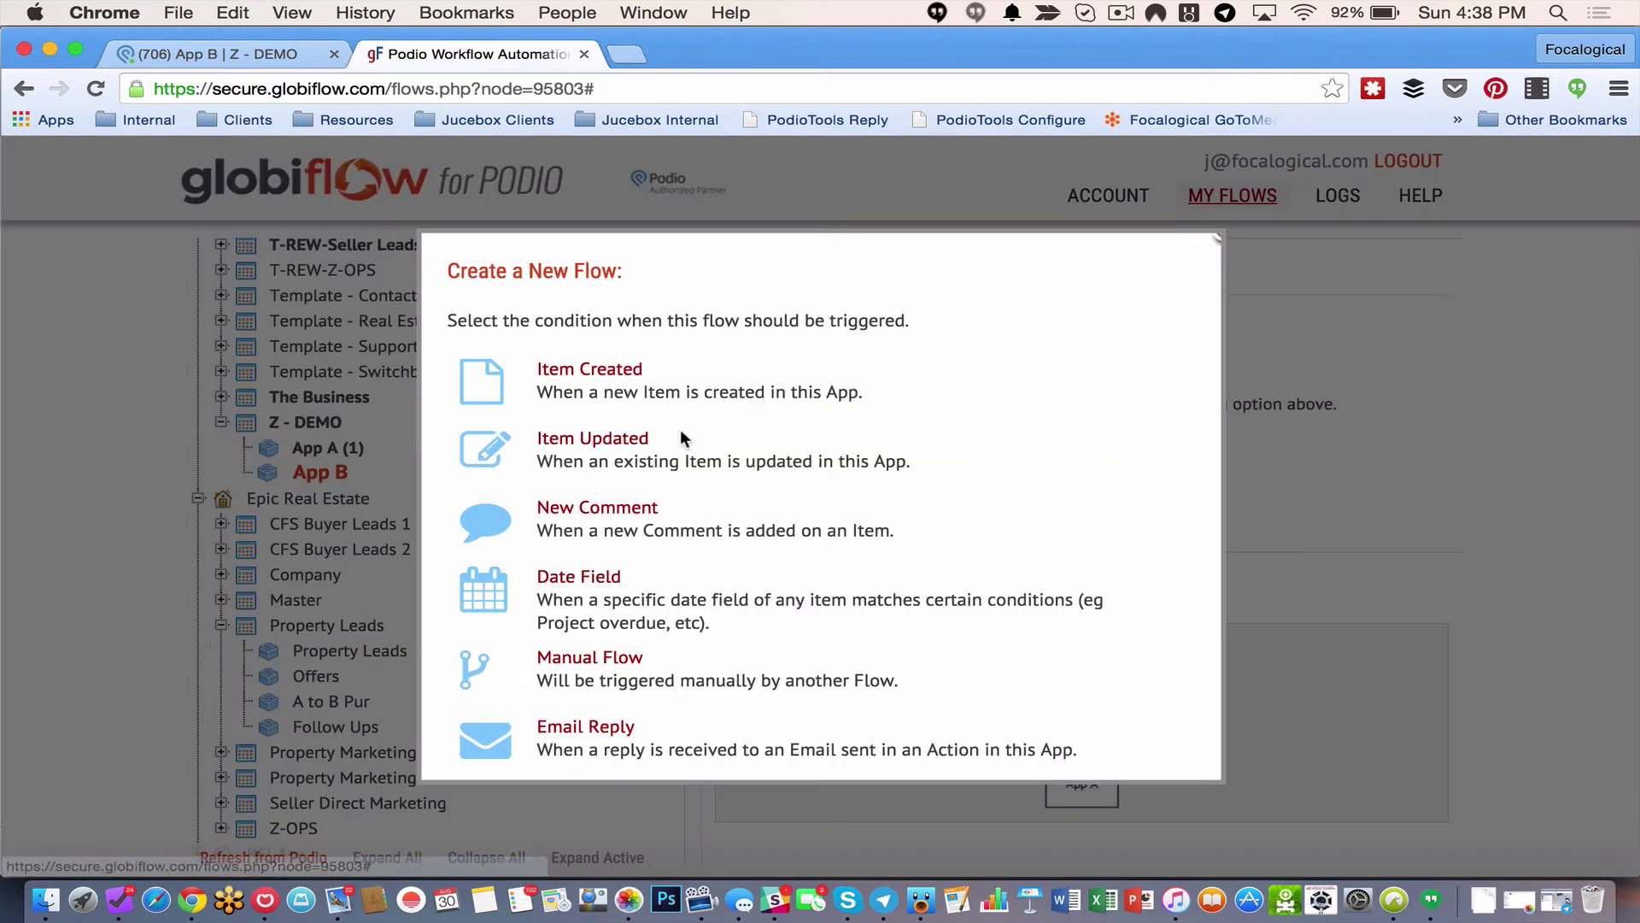
{"action": "left_click", "coordinate": [591, 370]}
{"action": "left_click", "coordinate": [348, 350]}
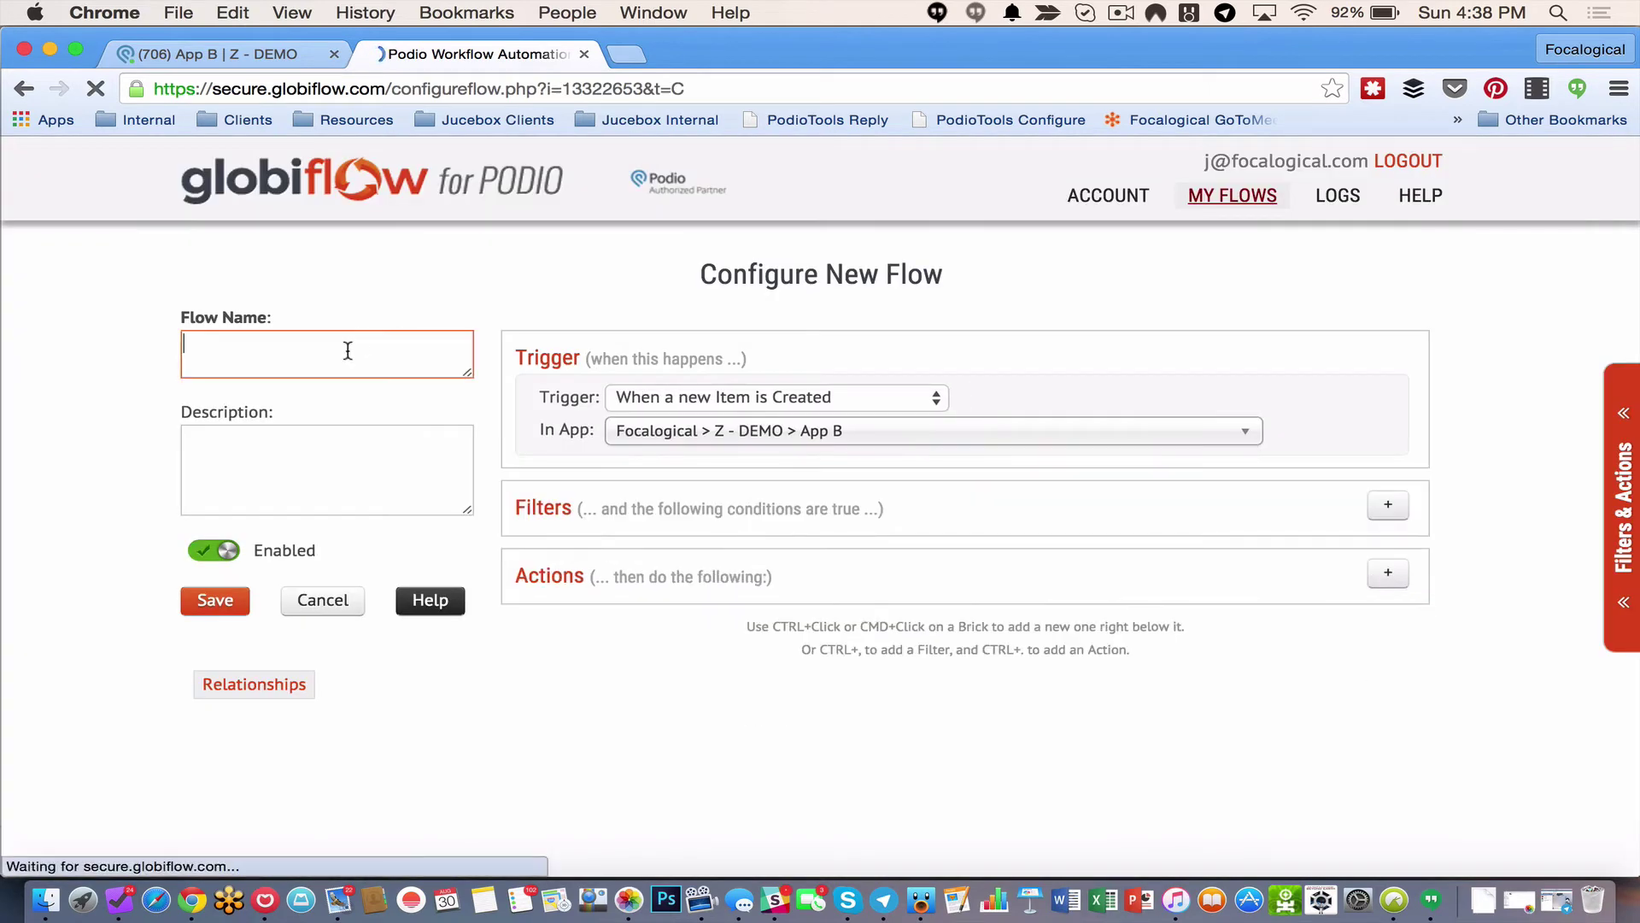
{"action": "type", "text": "Get Files"}
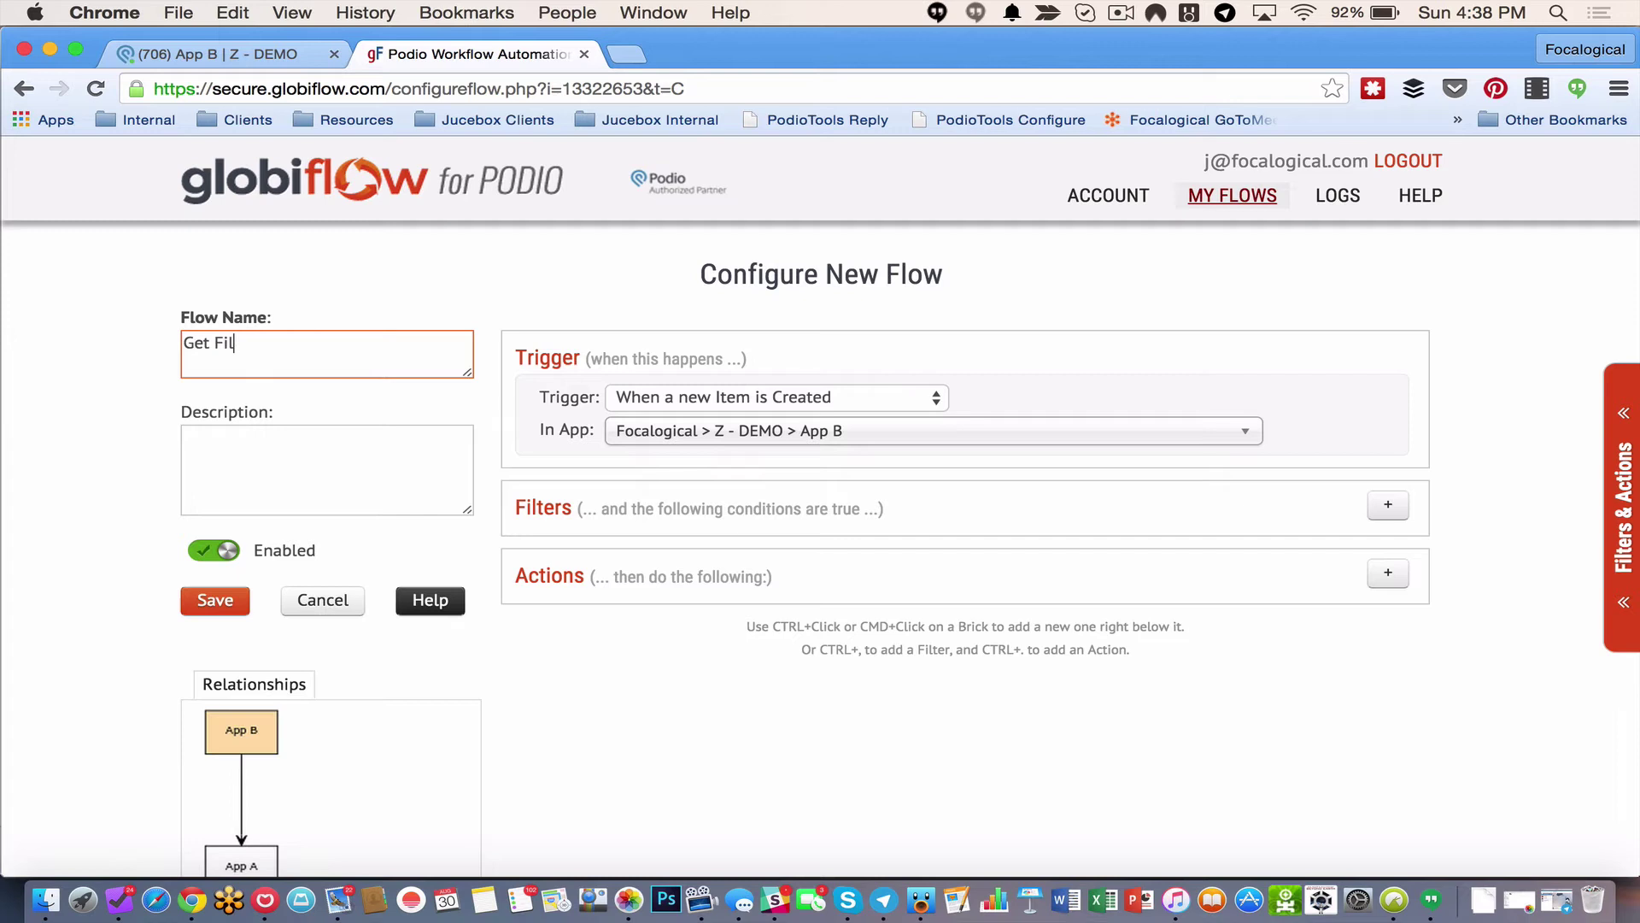
Add a Get Referenced Item(s) action that gets items from App A
{"action": "left_click", "coordinate": [1389, 572]}
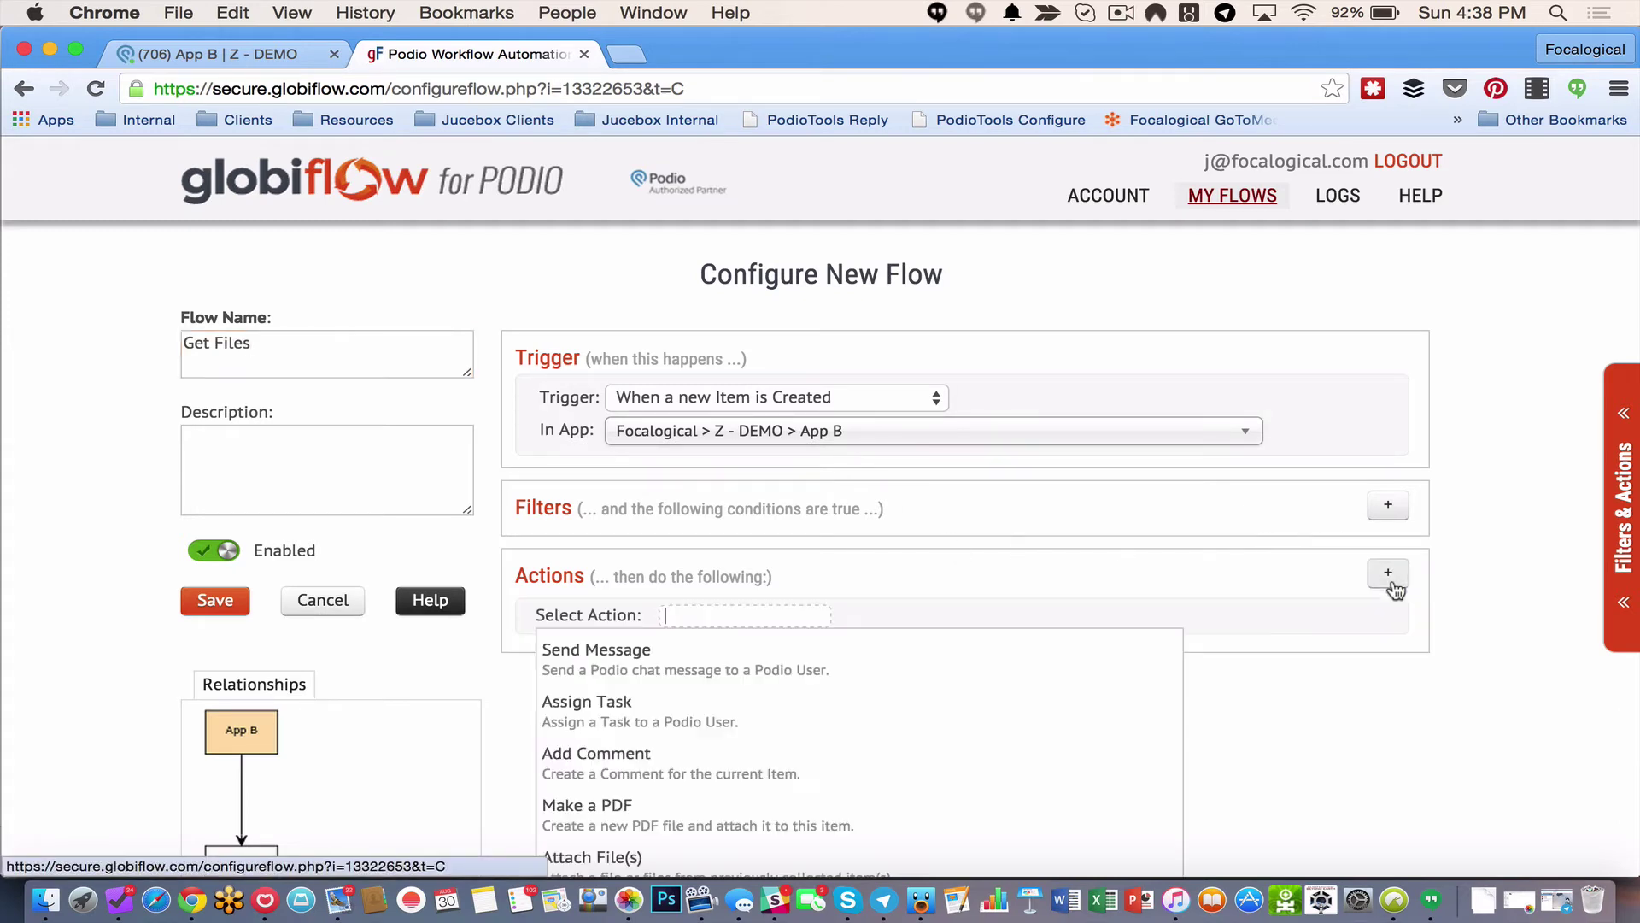
{"action": "type", "text": "get"}
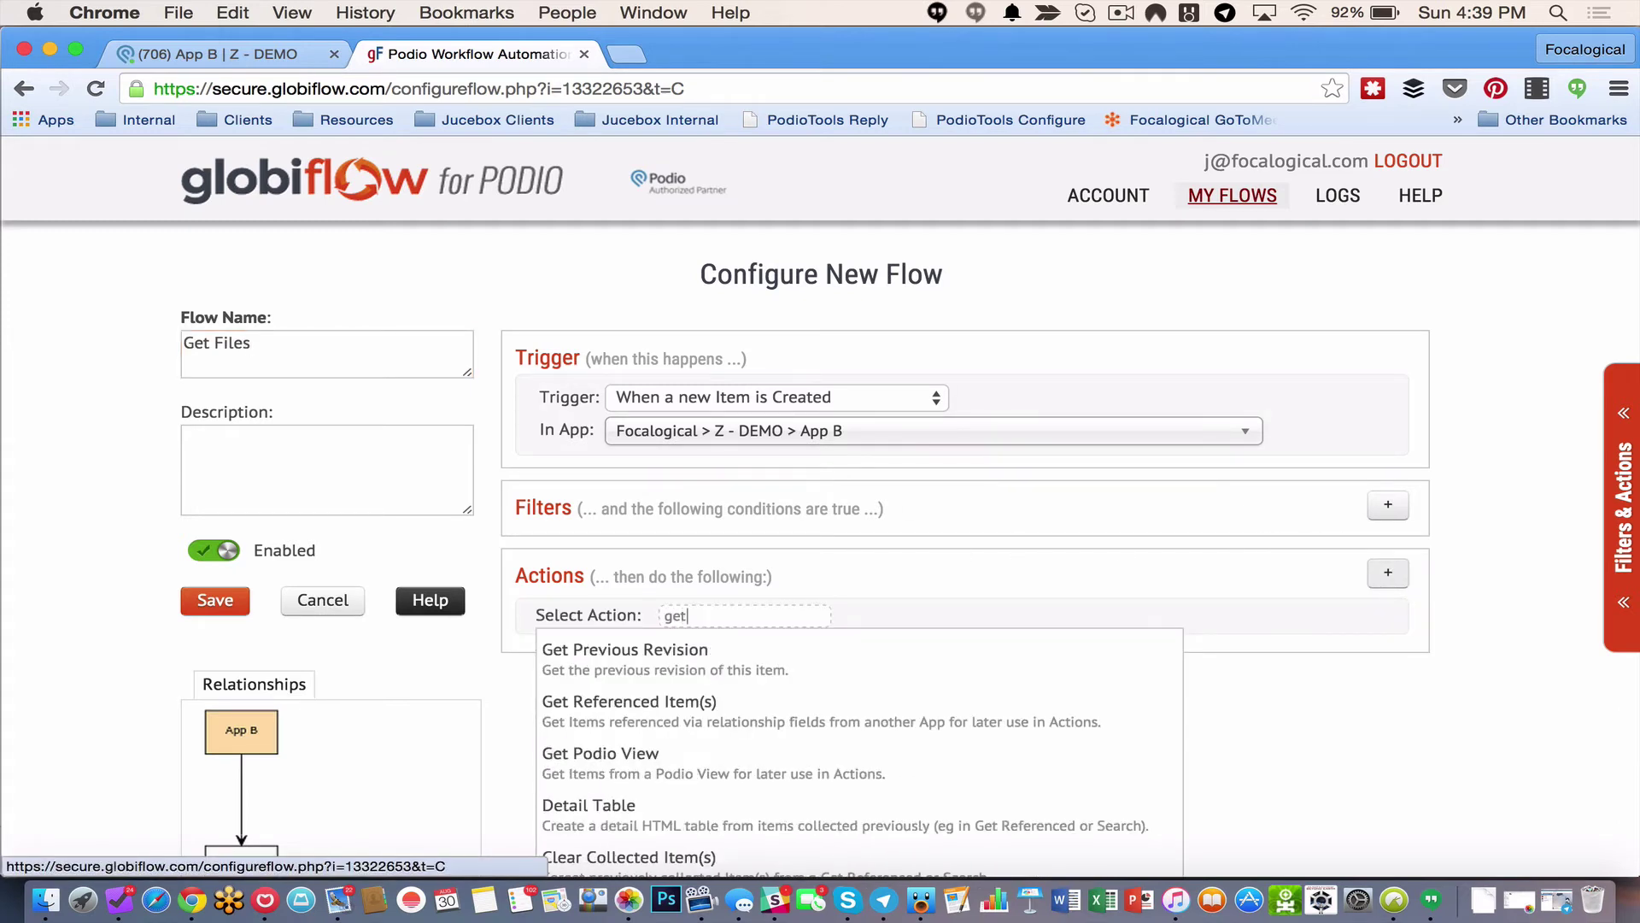
{"action": "left_click", "coordinate": [1132, 709]}
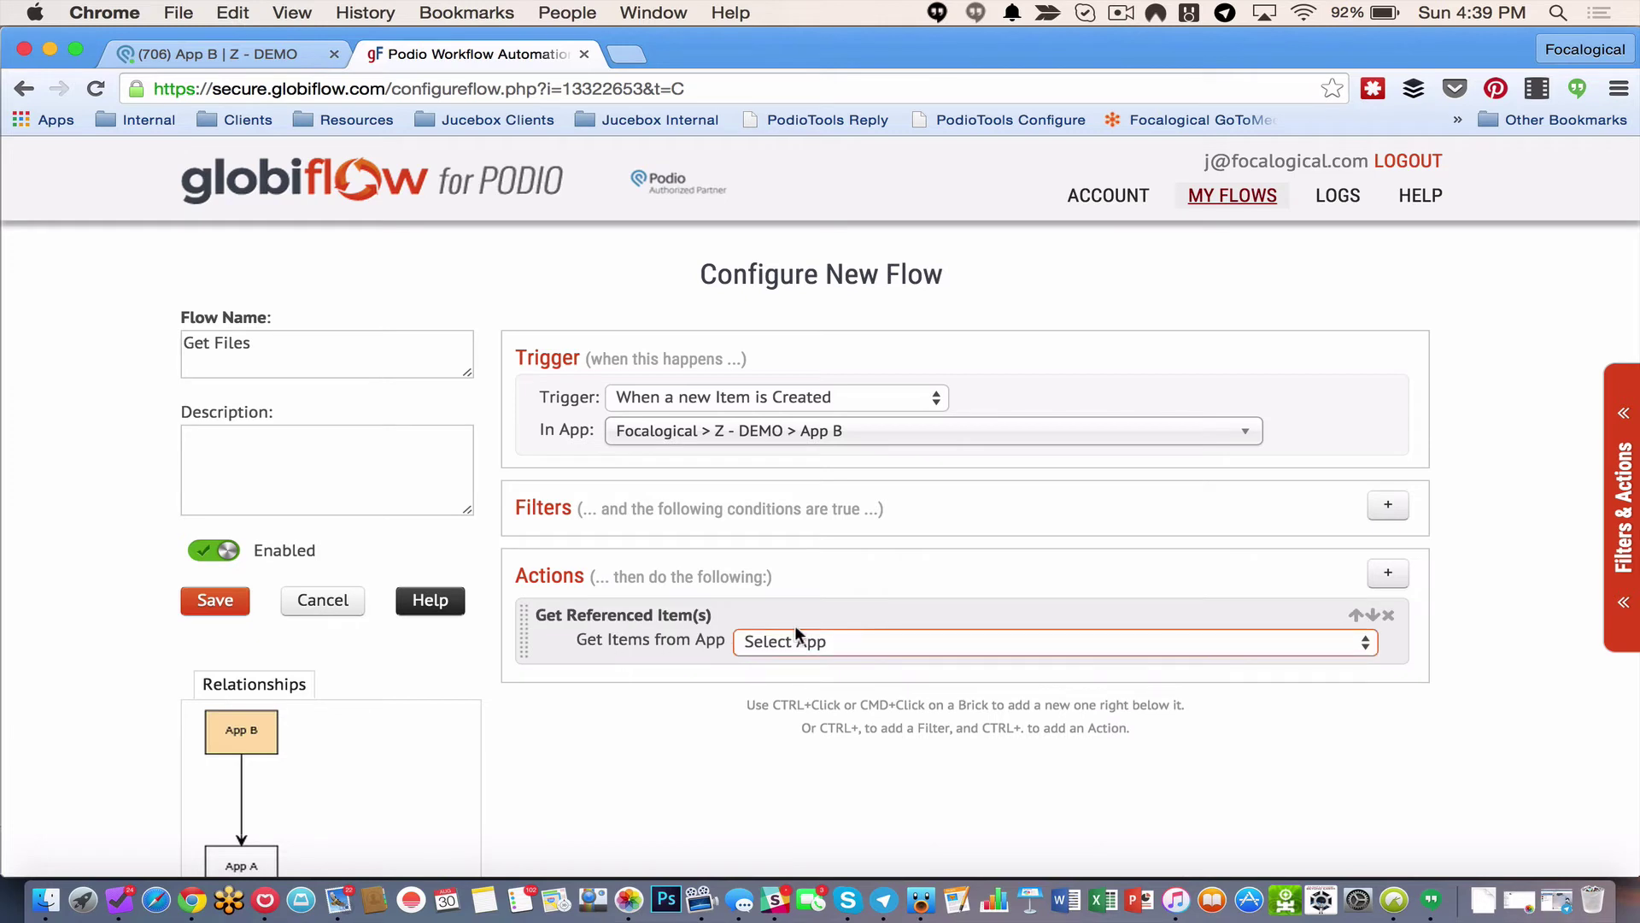
{"action": "left_click", "coordinate": [822, 640]}
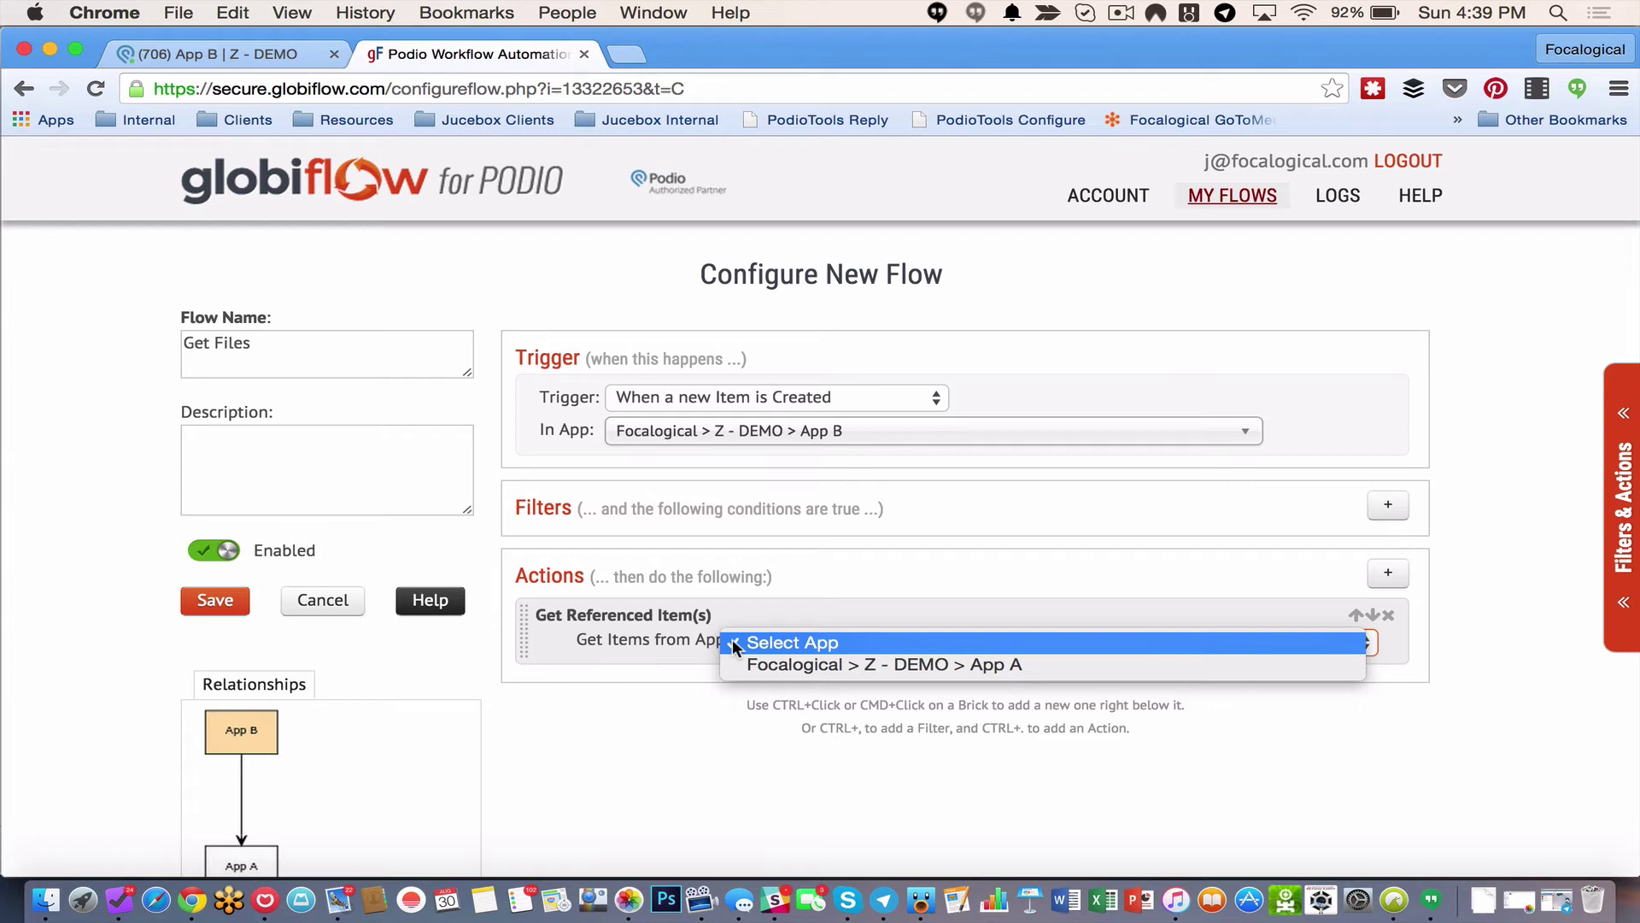
{"action": "left_click", "coordinate": [759, 671]}
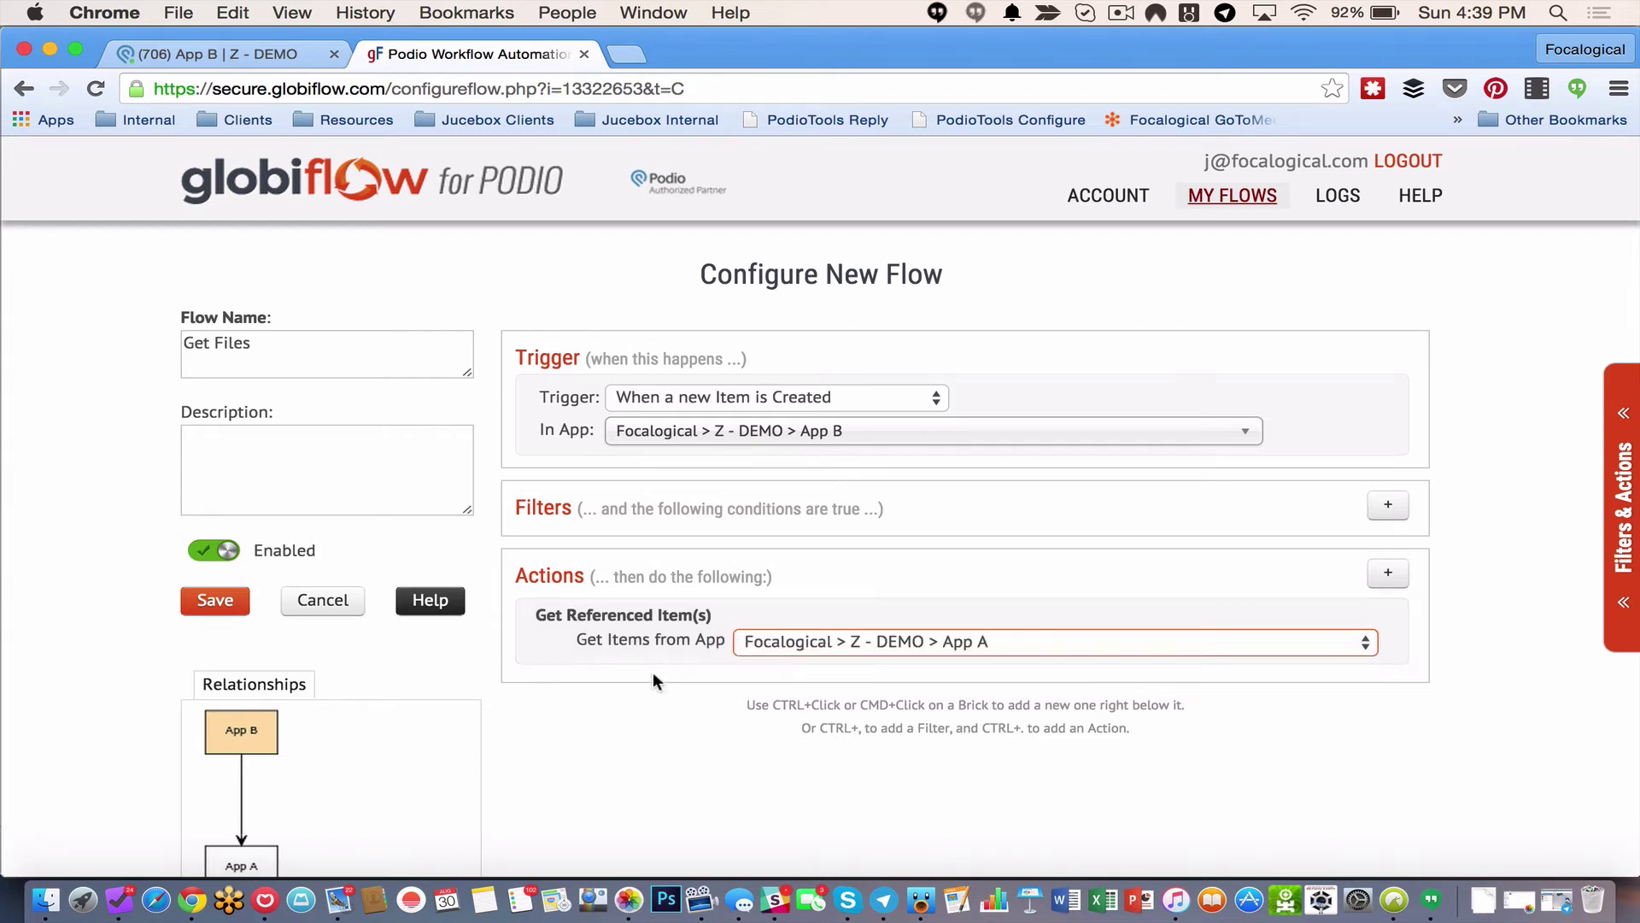
{"action": "left_click", "coordinate": [794, 674]}
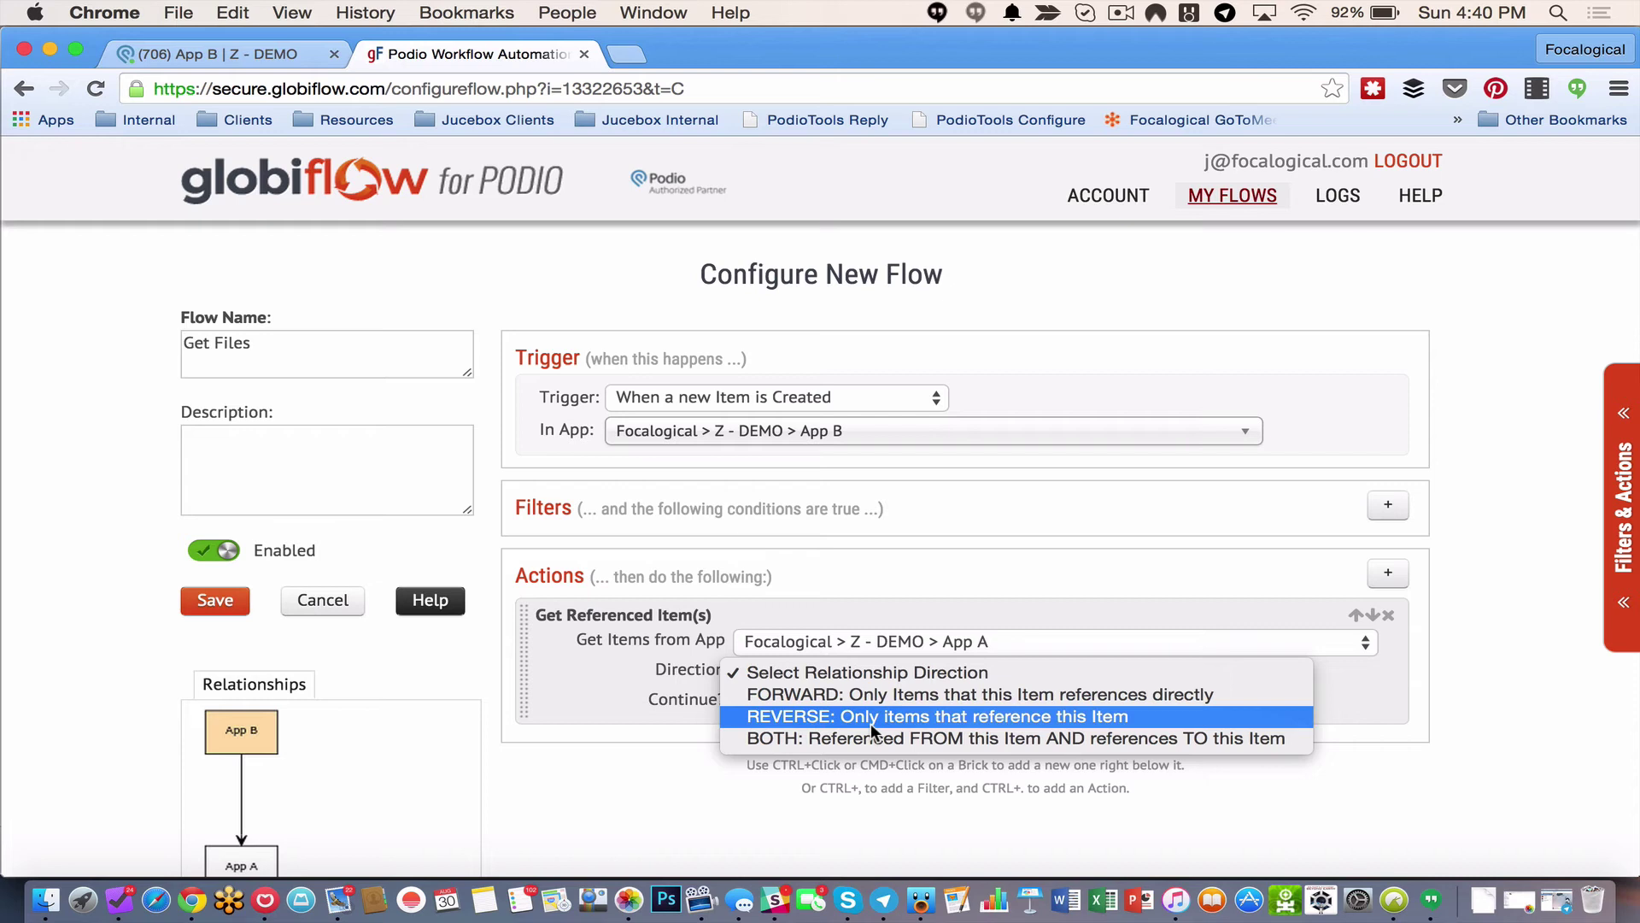
Set Get Referenced Item(s) to FORWARD references via the (App B) App A field, then add another action
{"action": "left_click", "coordinate": [912, 690]}
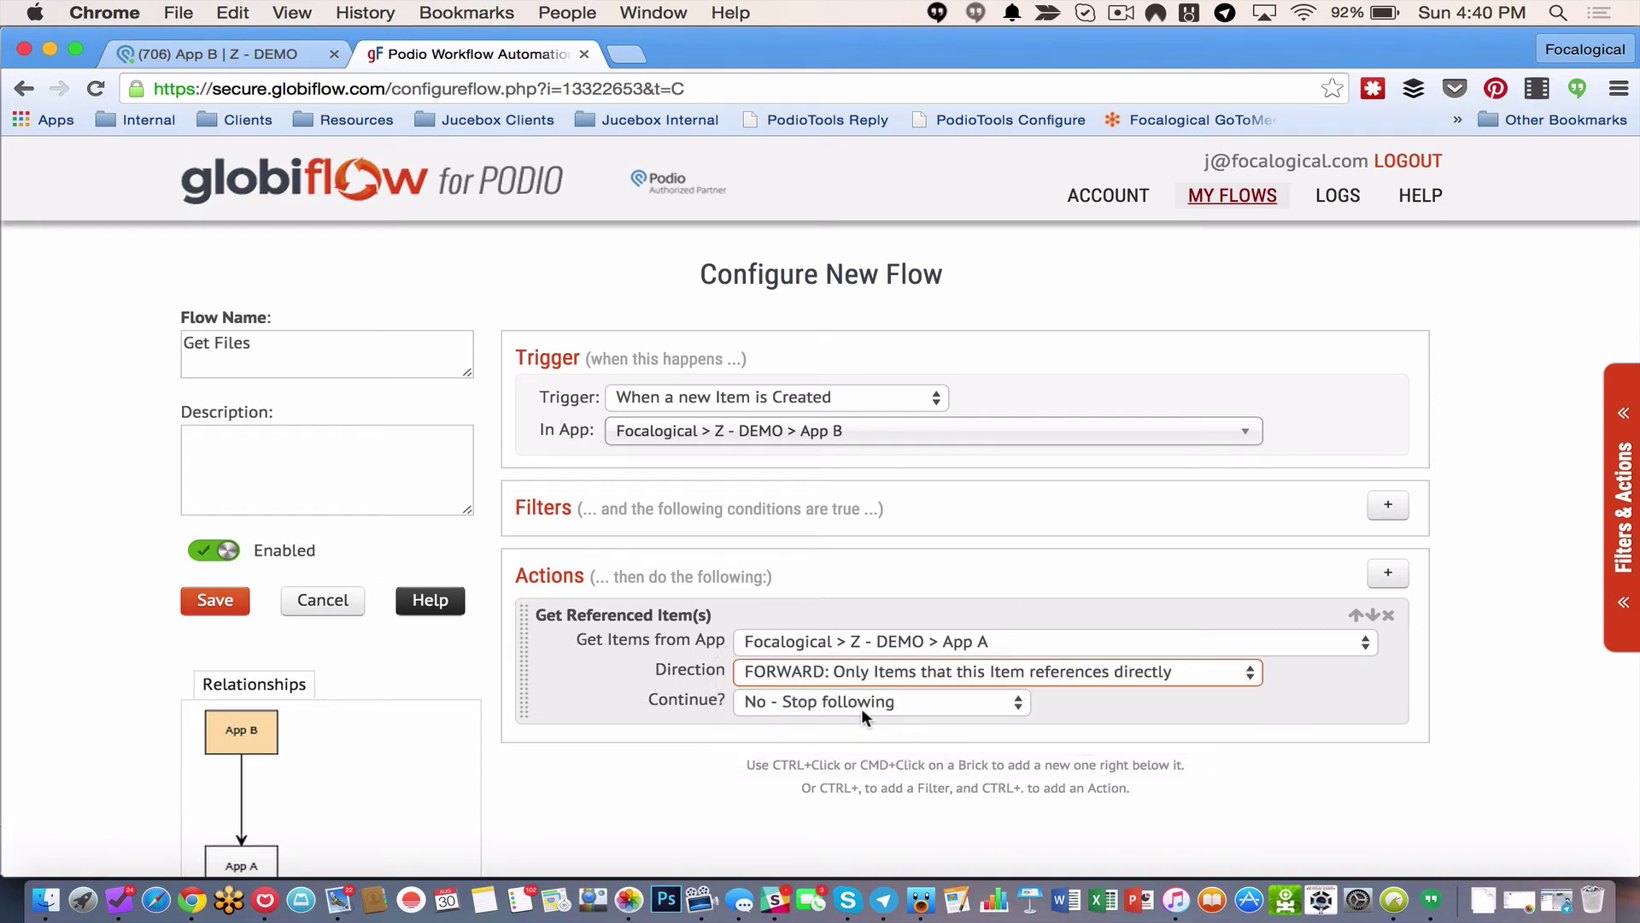
{"action": "left_click", "coordinate": [839, 706]}
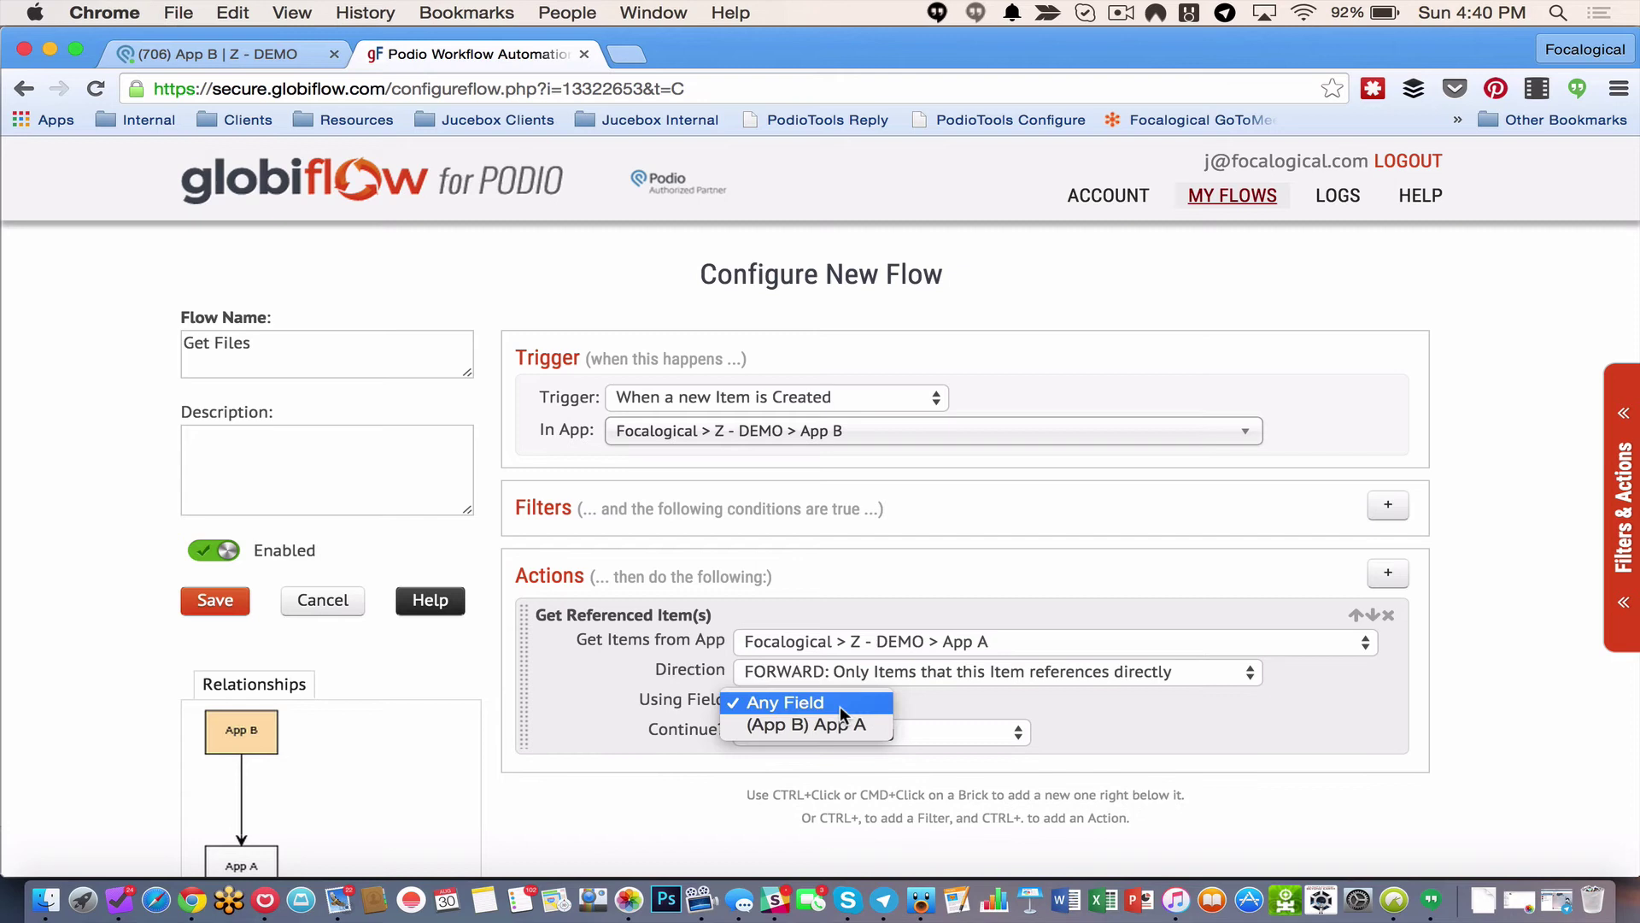
{"action": "left_click", "coordinate": [790, 724]}
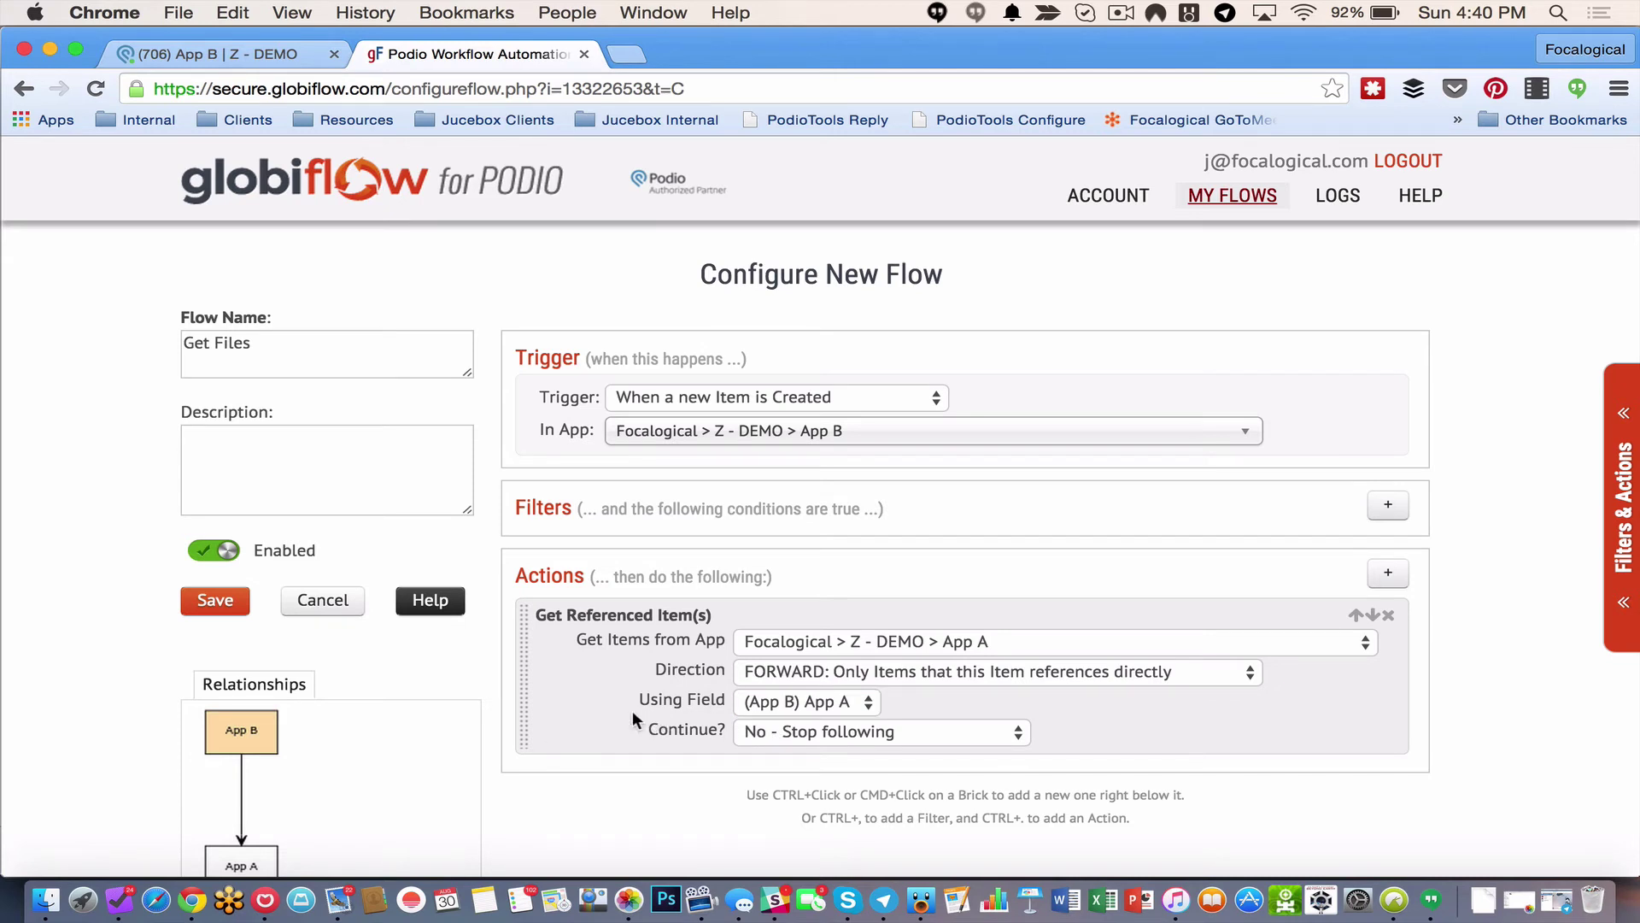
{"action": "key", "text": "ctrl+period"}
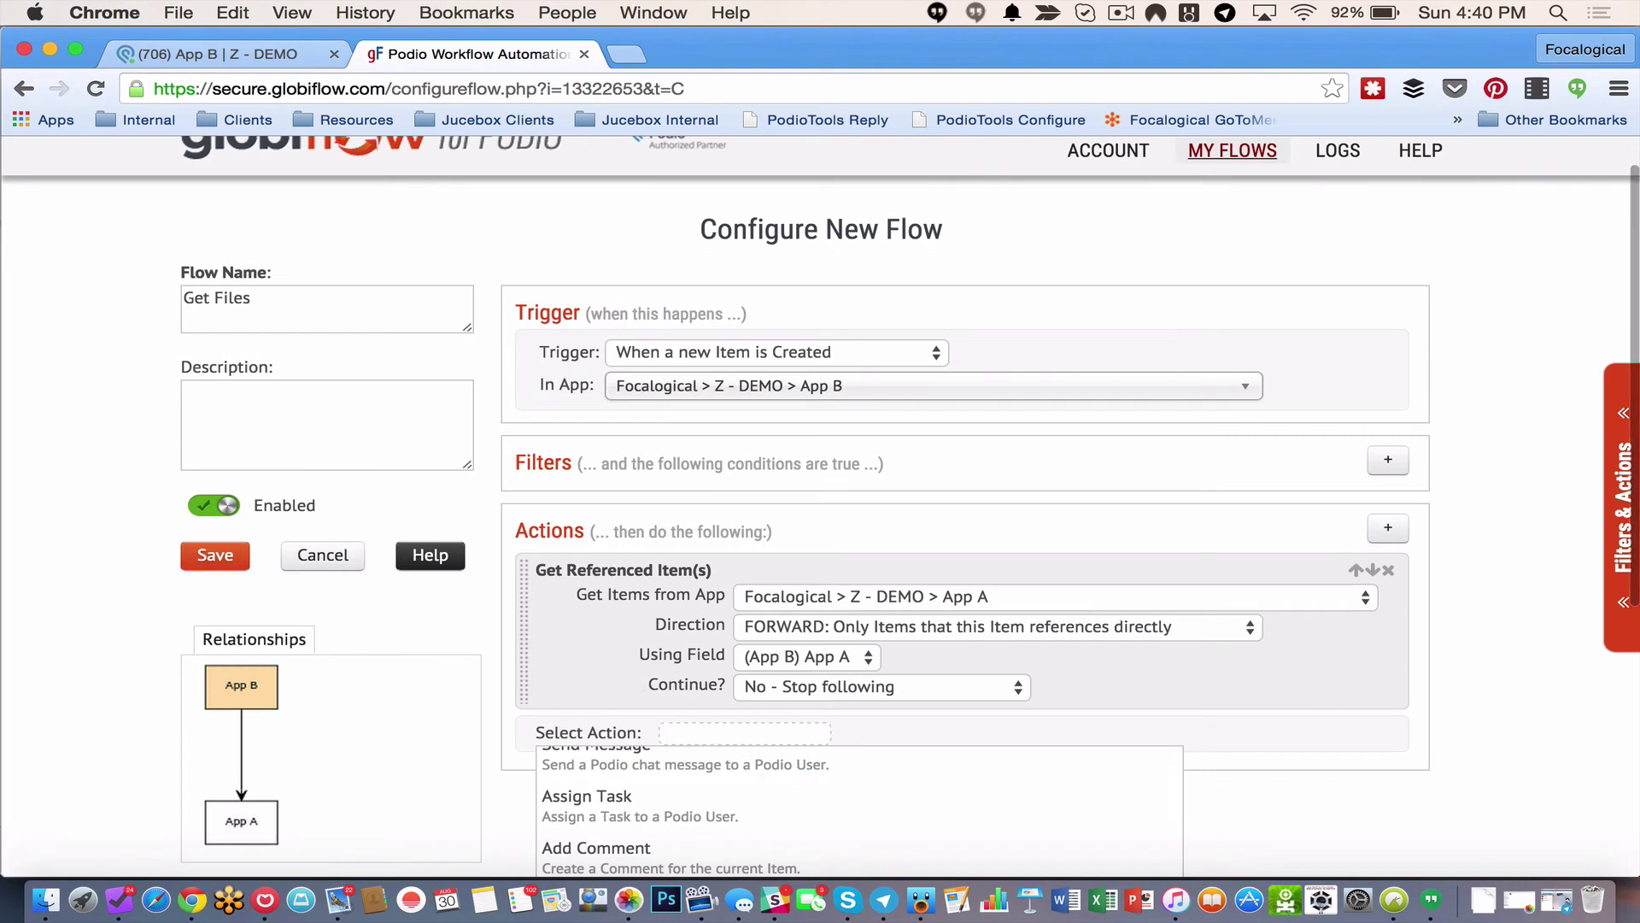
Add an Attach File(s) action taking All Files from Ref (App A), then save Get Files
{"action": "type", "text": "attach"}
{"action": "left_click", "coordinate": [596, 835]}
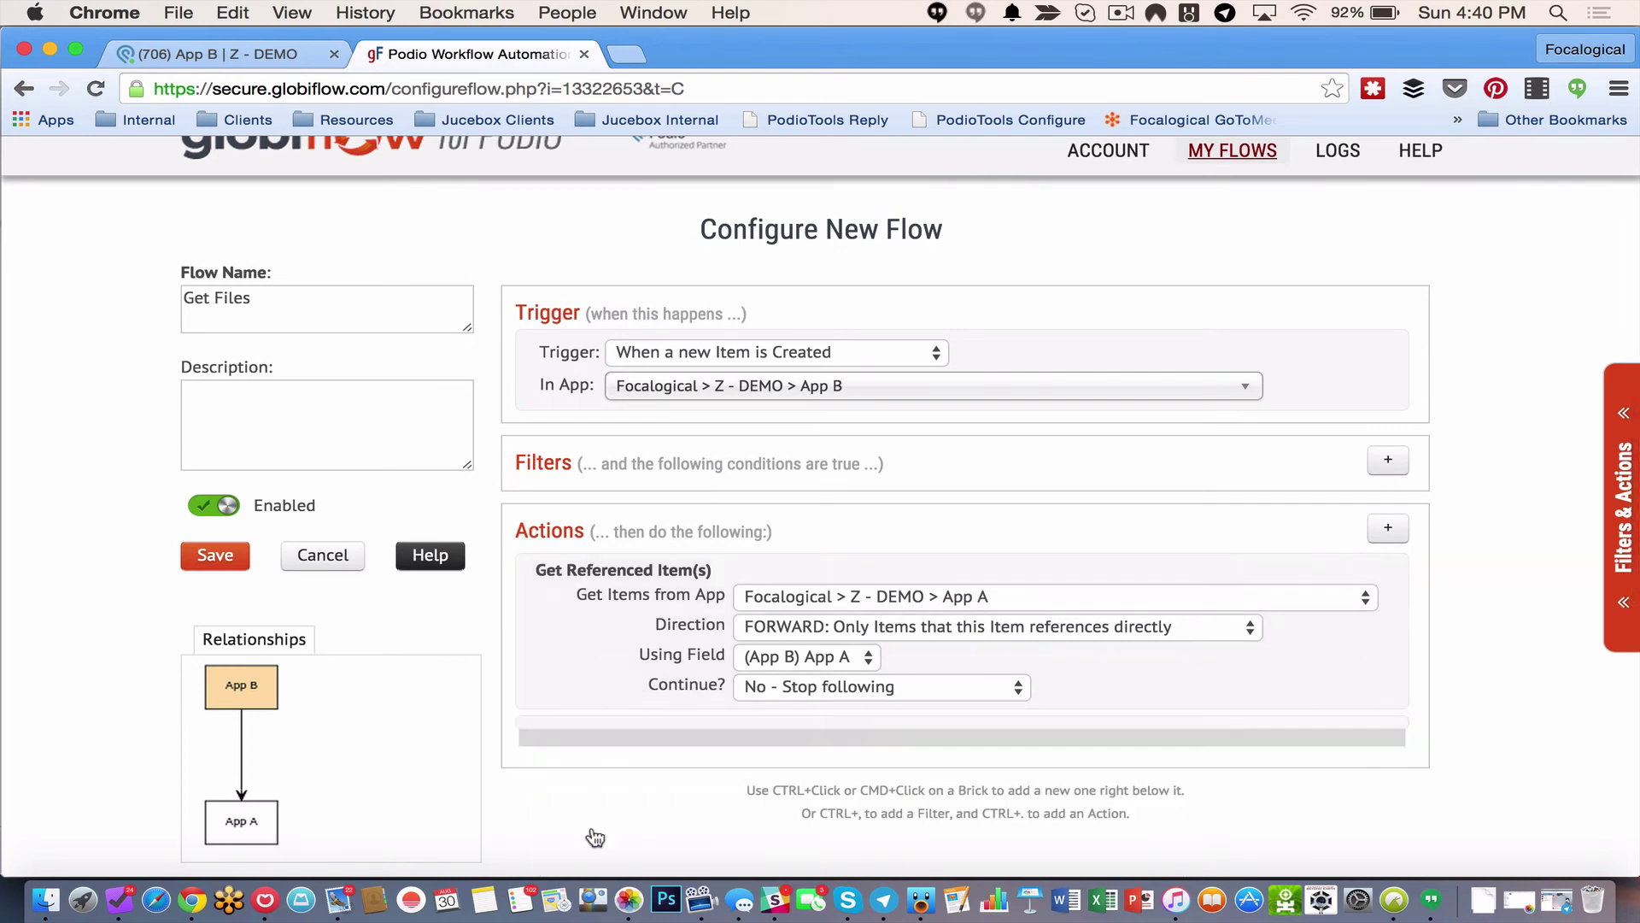
{"action": "left_click", "coordinate": [782, 762]}
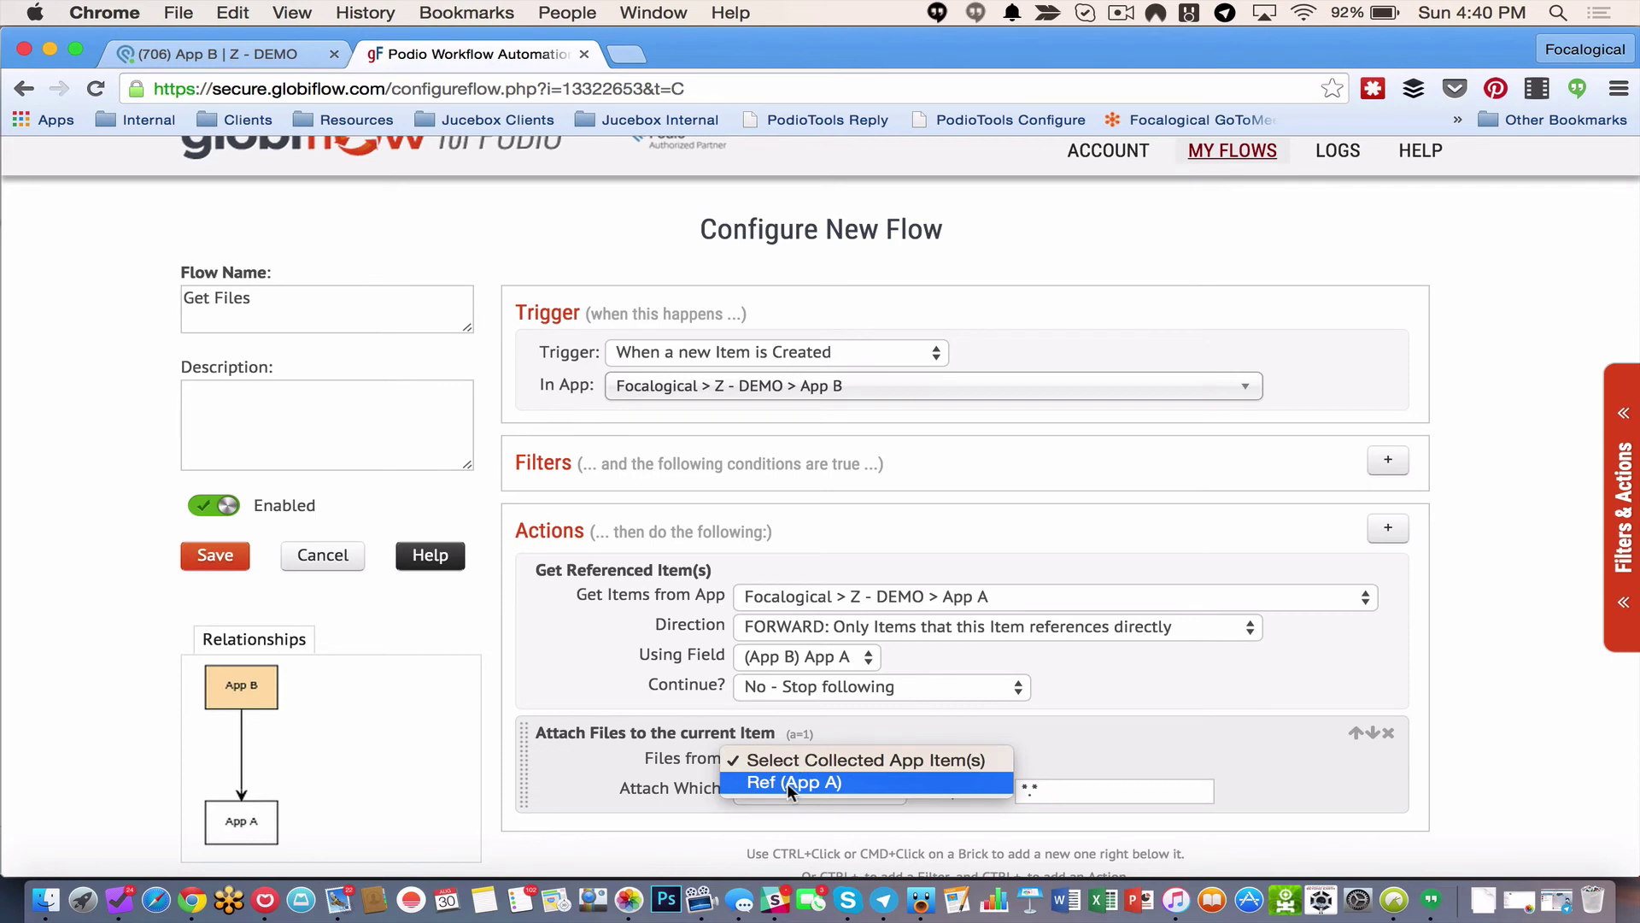
{"action": "left_click", "coordinate": [787, 783]}
{"action": "scroll", "coordinate": [650, 759], "scroll_direction": "down", "scroll_amount": 1}
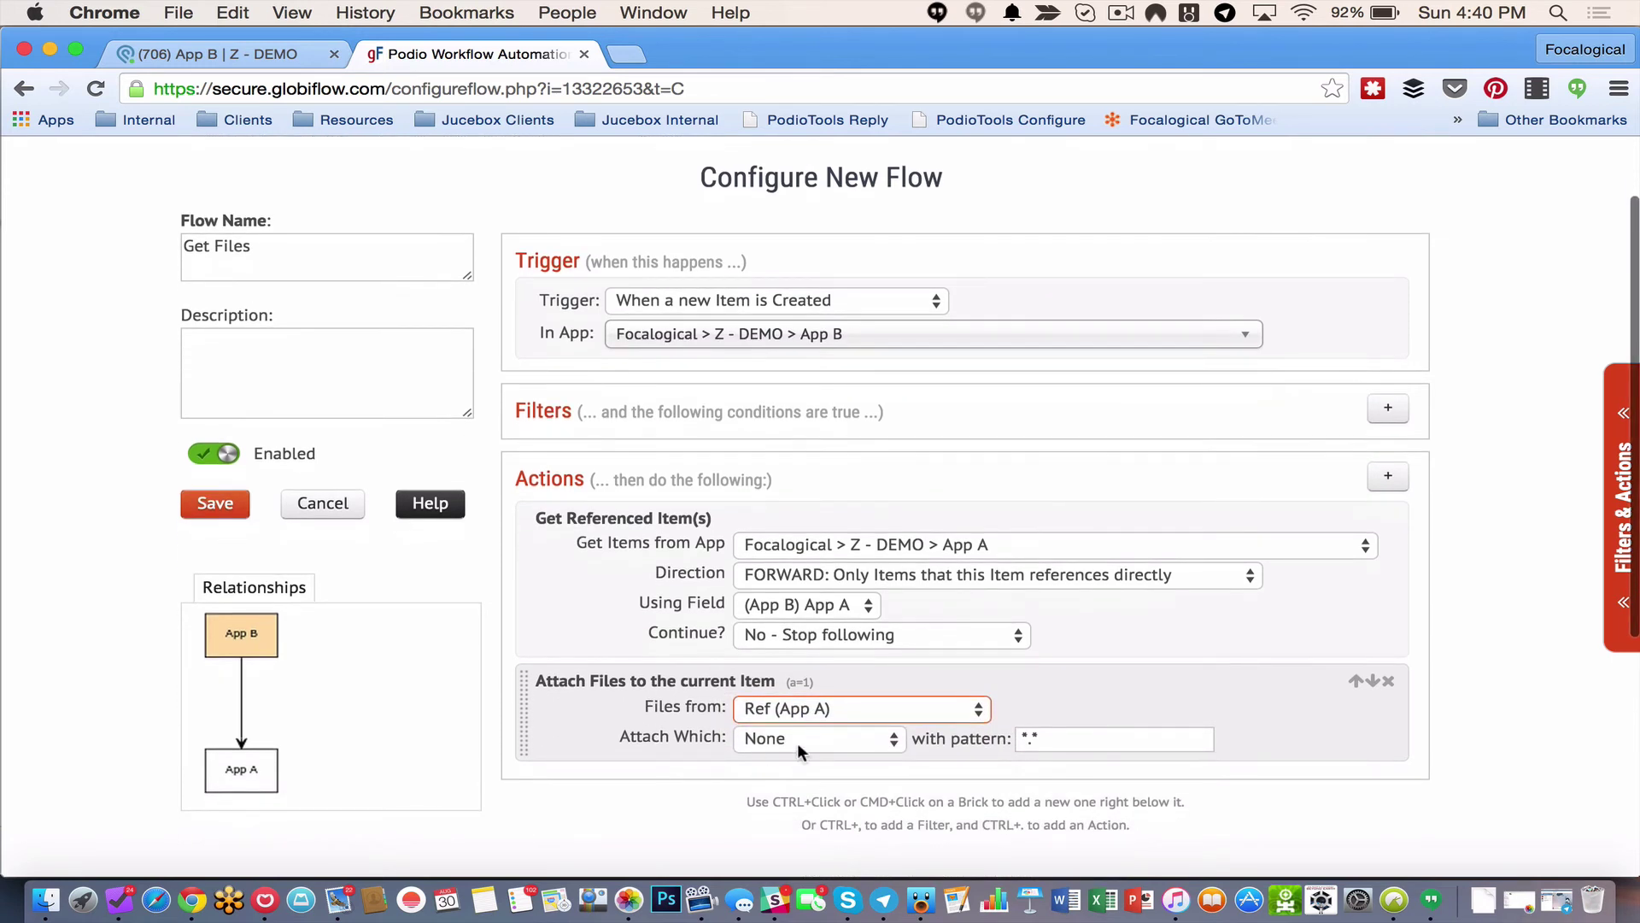
{"action": "left_click", "coordinate": [797, 744]}
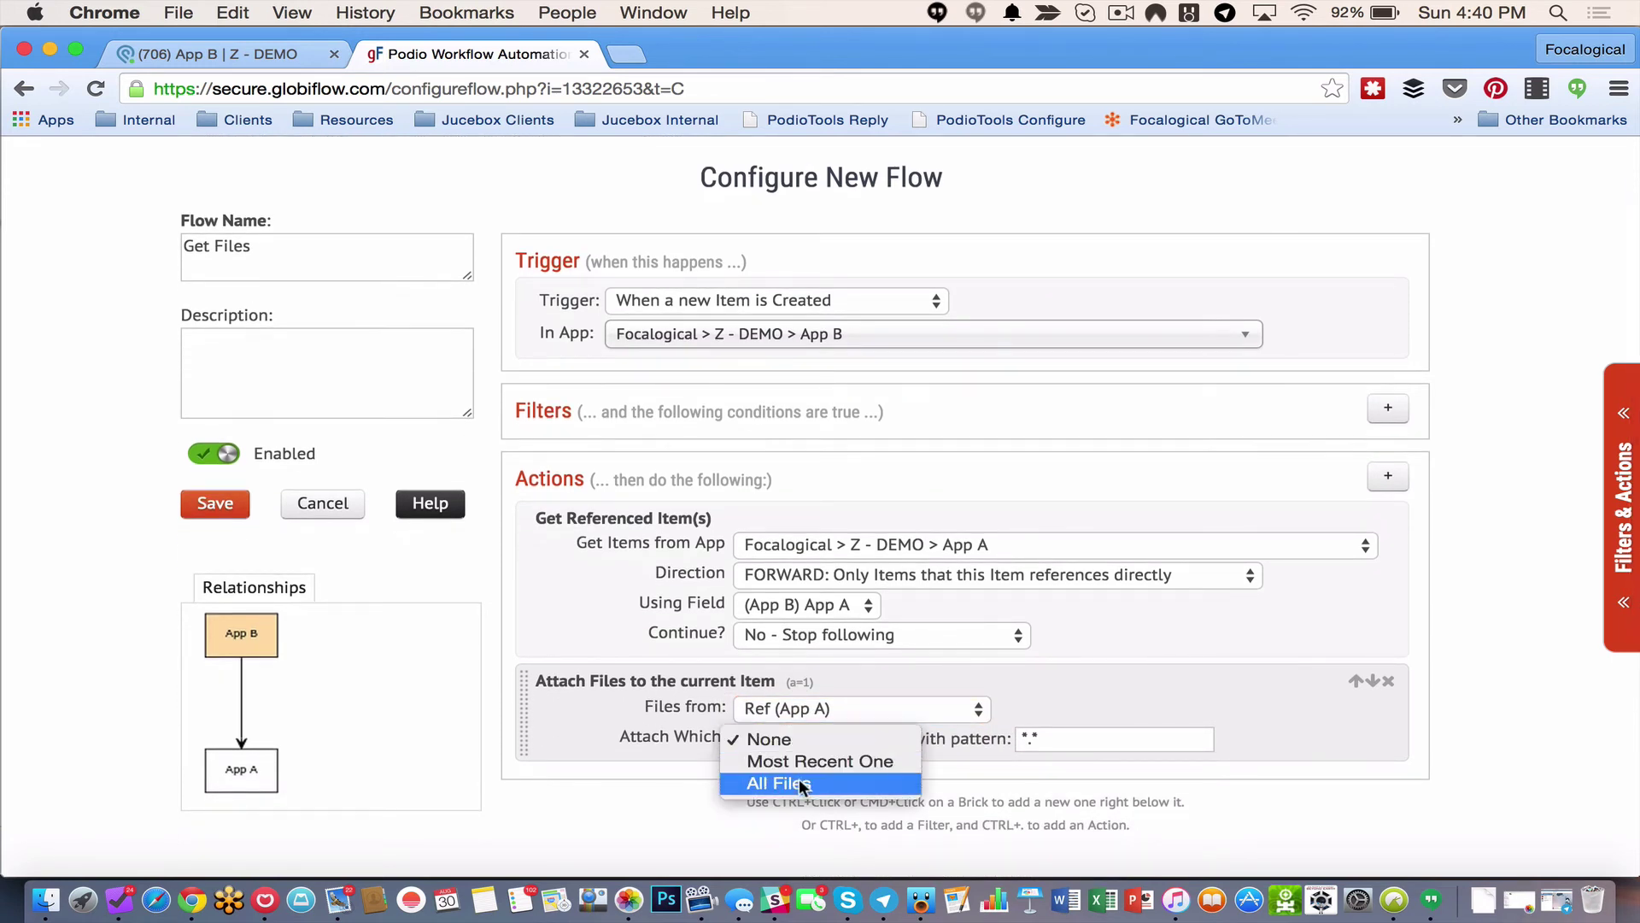
{"action": "left_click", "coordinate": [801, 783]}
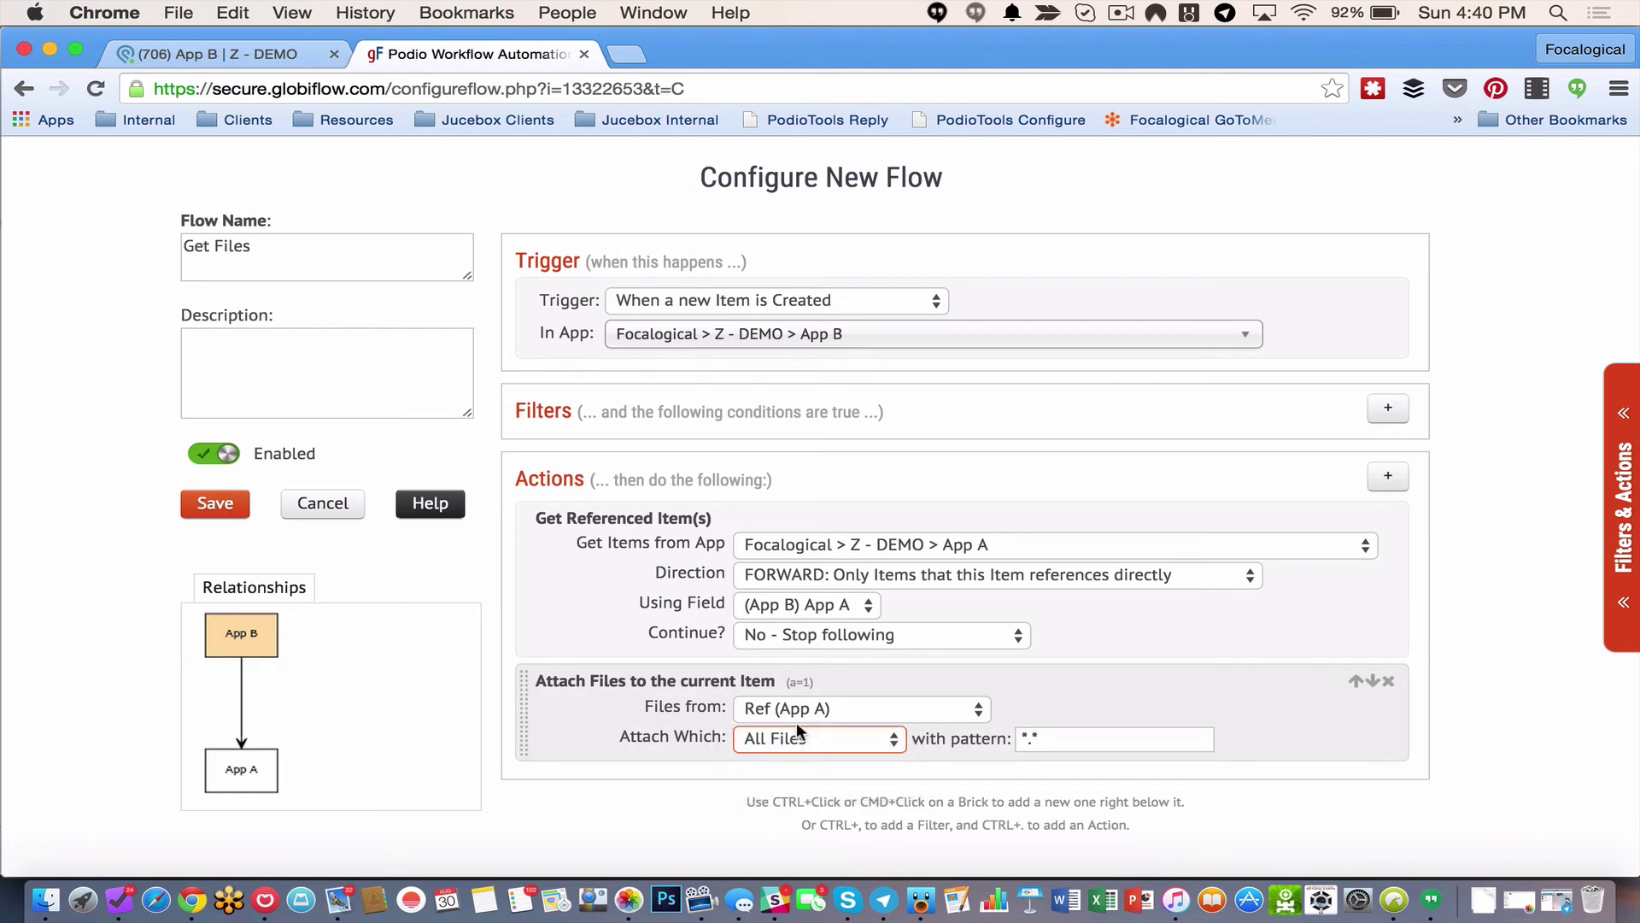
{"action": "left_click", "coordinate": [249, 504]}
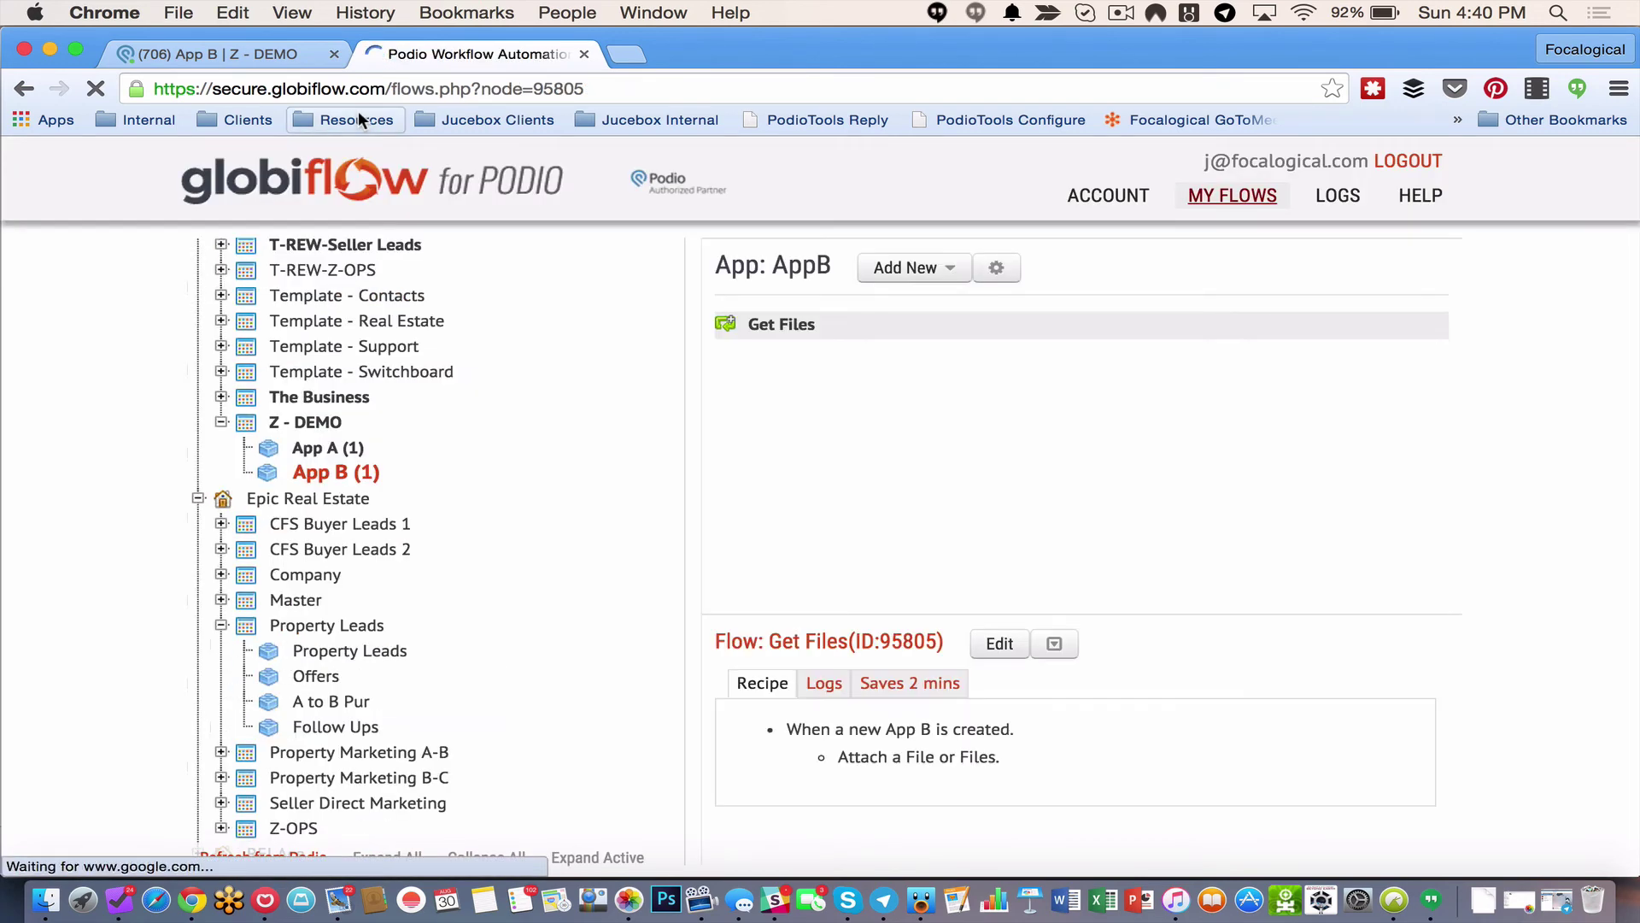
Return to Podio and open App A in the Z - DEMO workspace
{"action": "left_click", "coordinate": [233, 49]}
{"action": "left_click", "coordinate": [197, 229]}
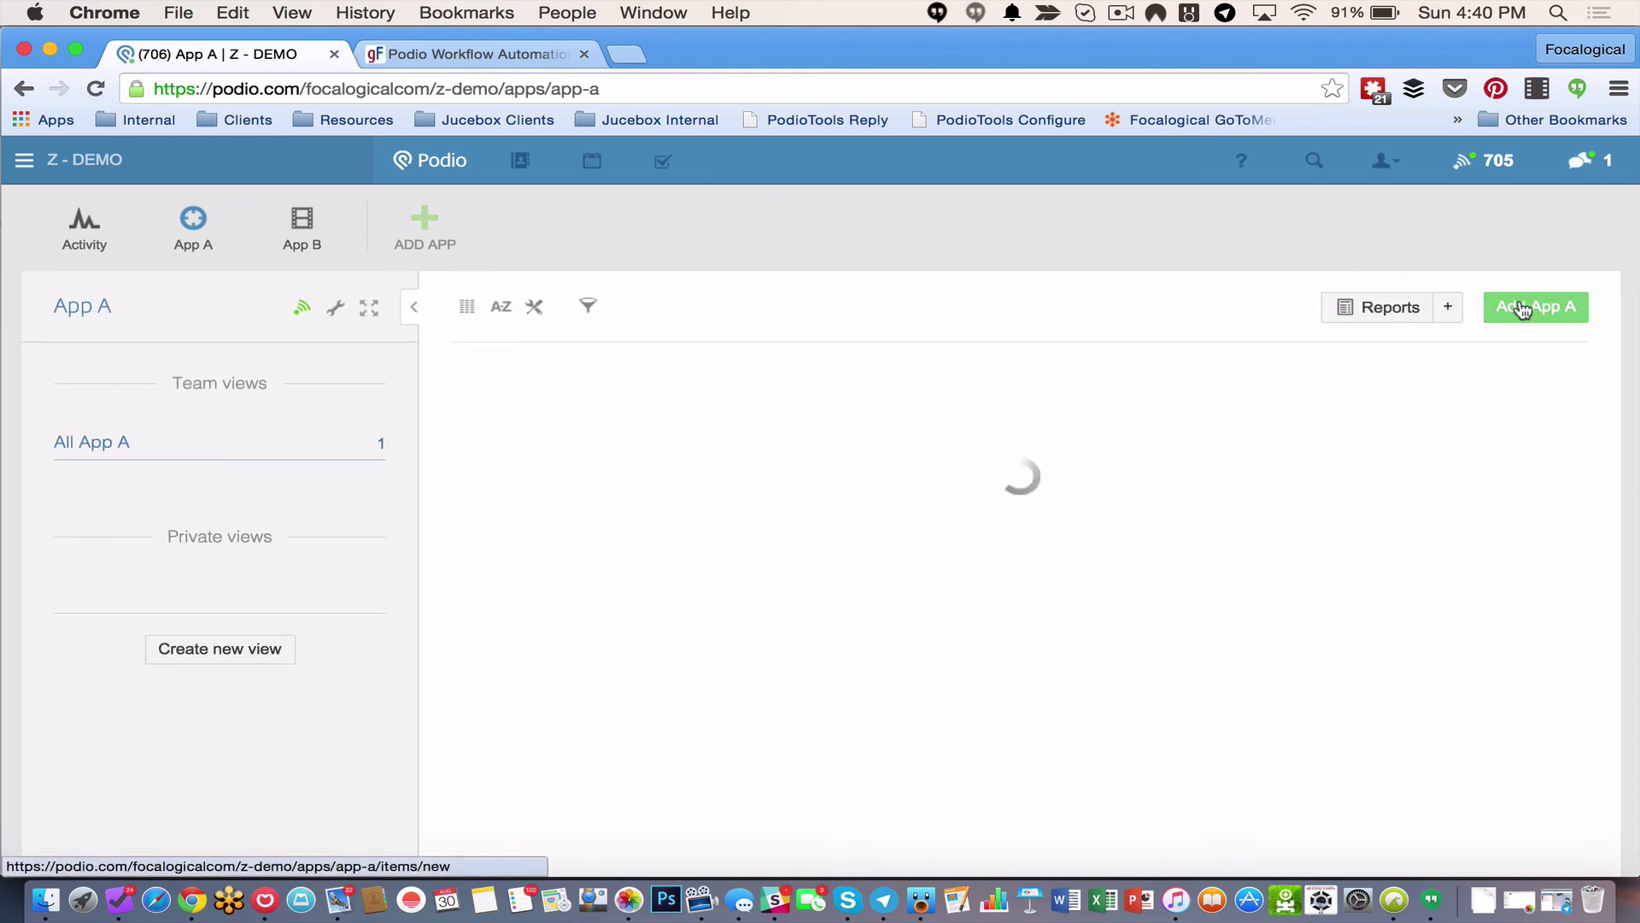
Start a new App A item titled 'Test 2' with subject 'Hello Test'
{"action": "left_click", "coordinate": [1501, 306]}
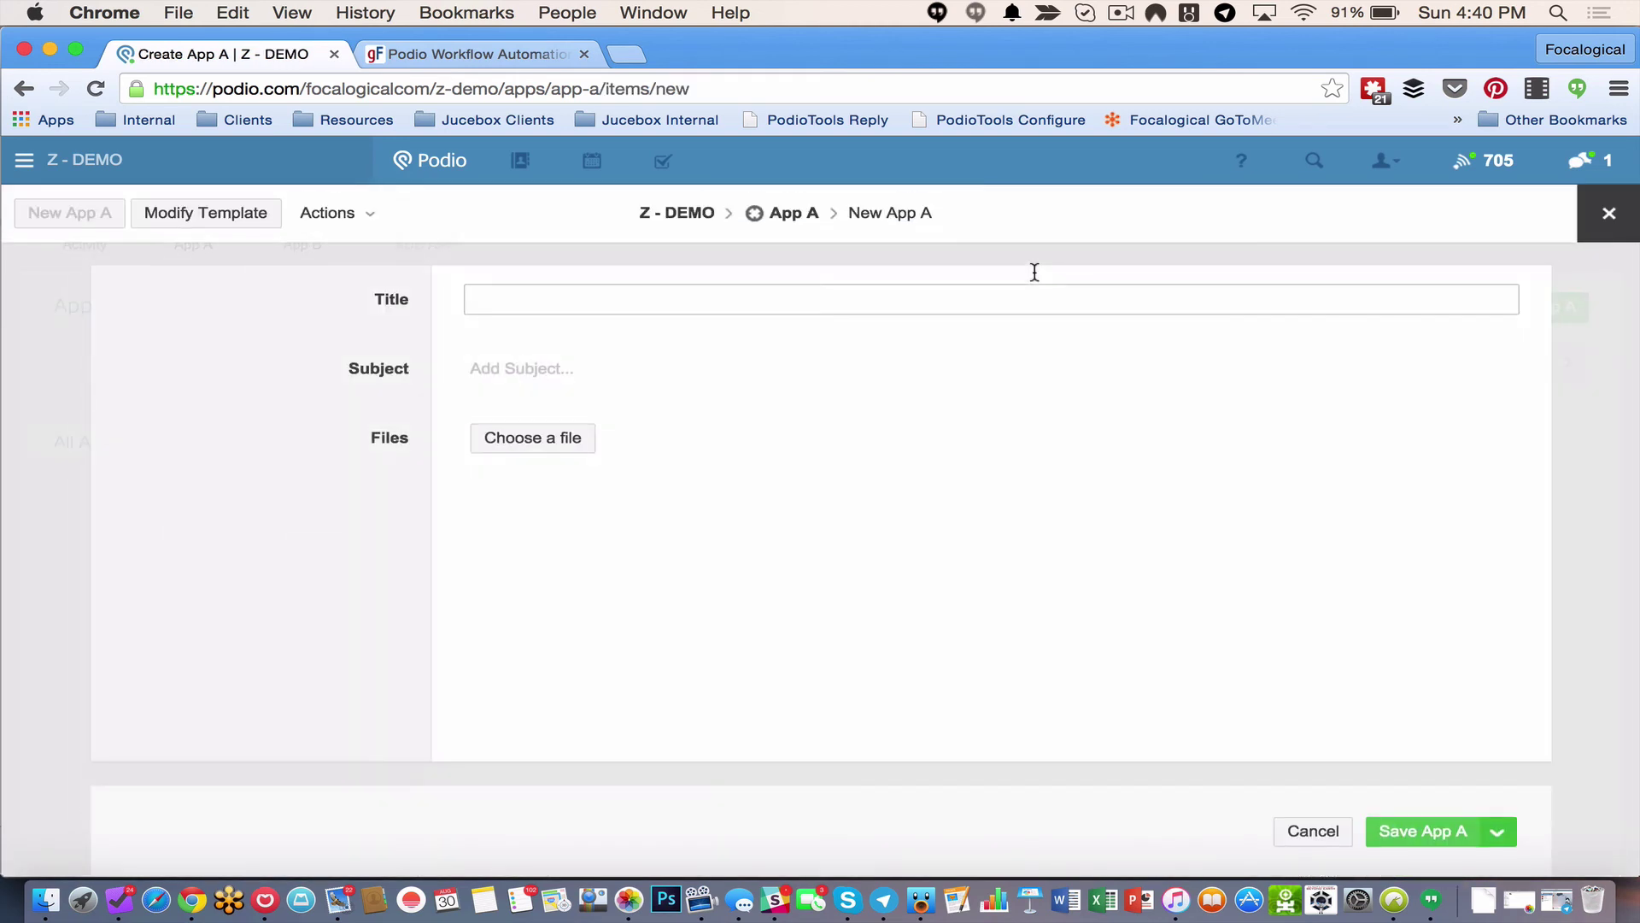
{"action": "type", "text": "Test 2"}
{"action": "key", "text": "Tab"}
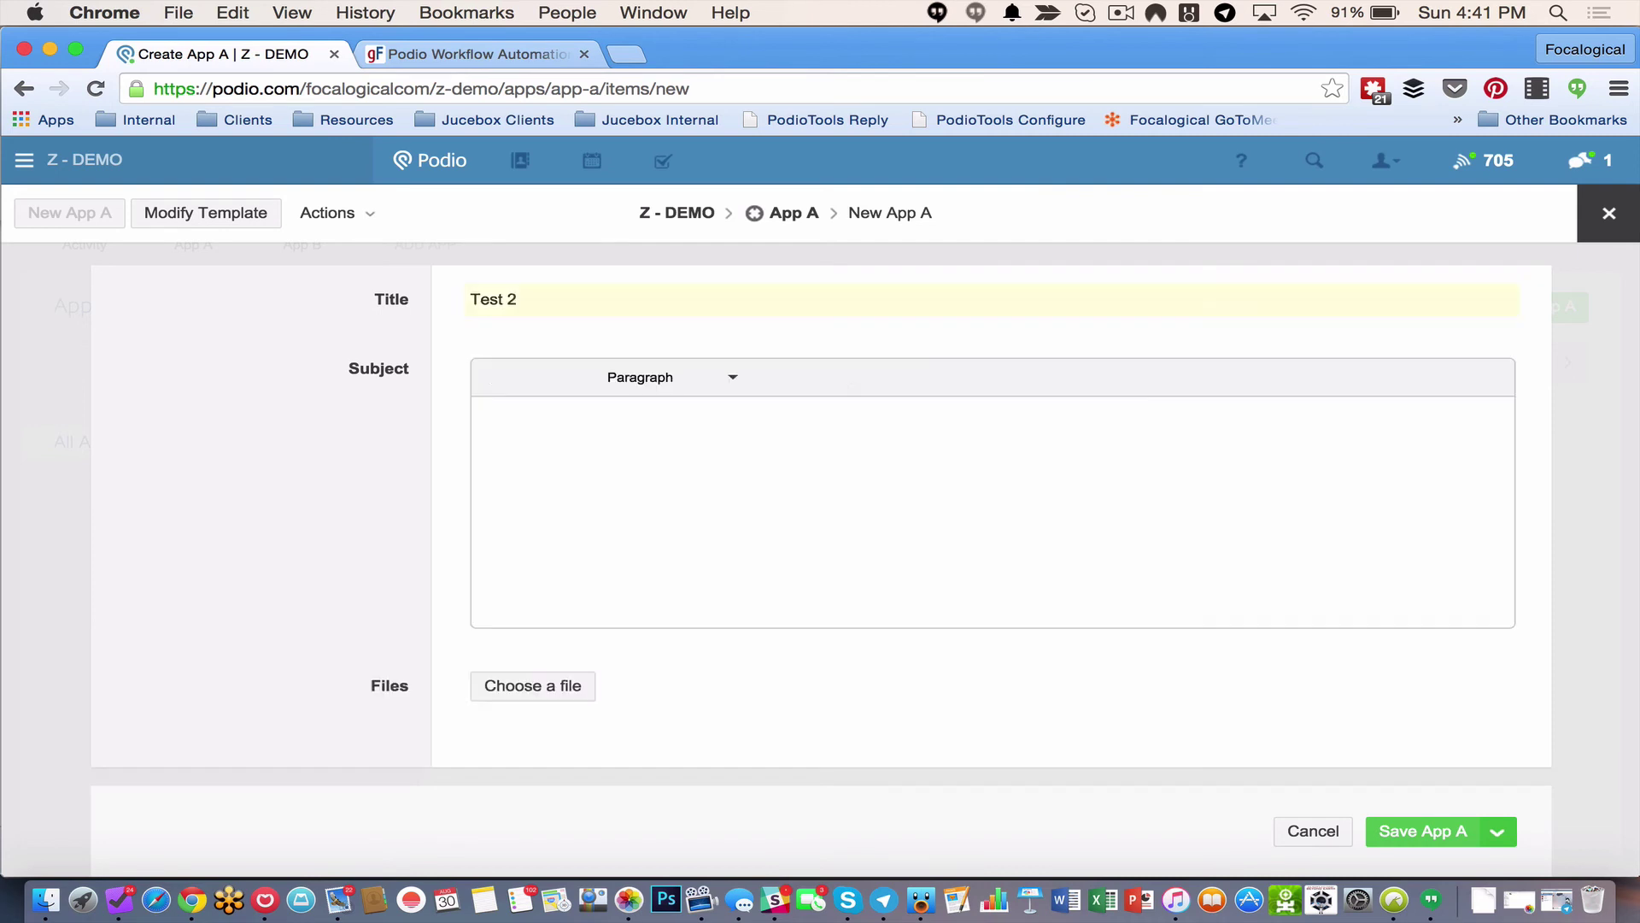
{"action": "type", "text": "Test"}
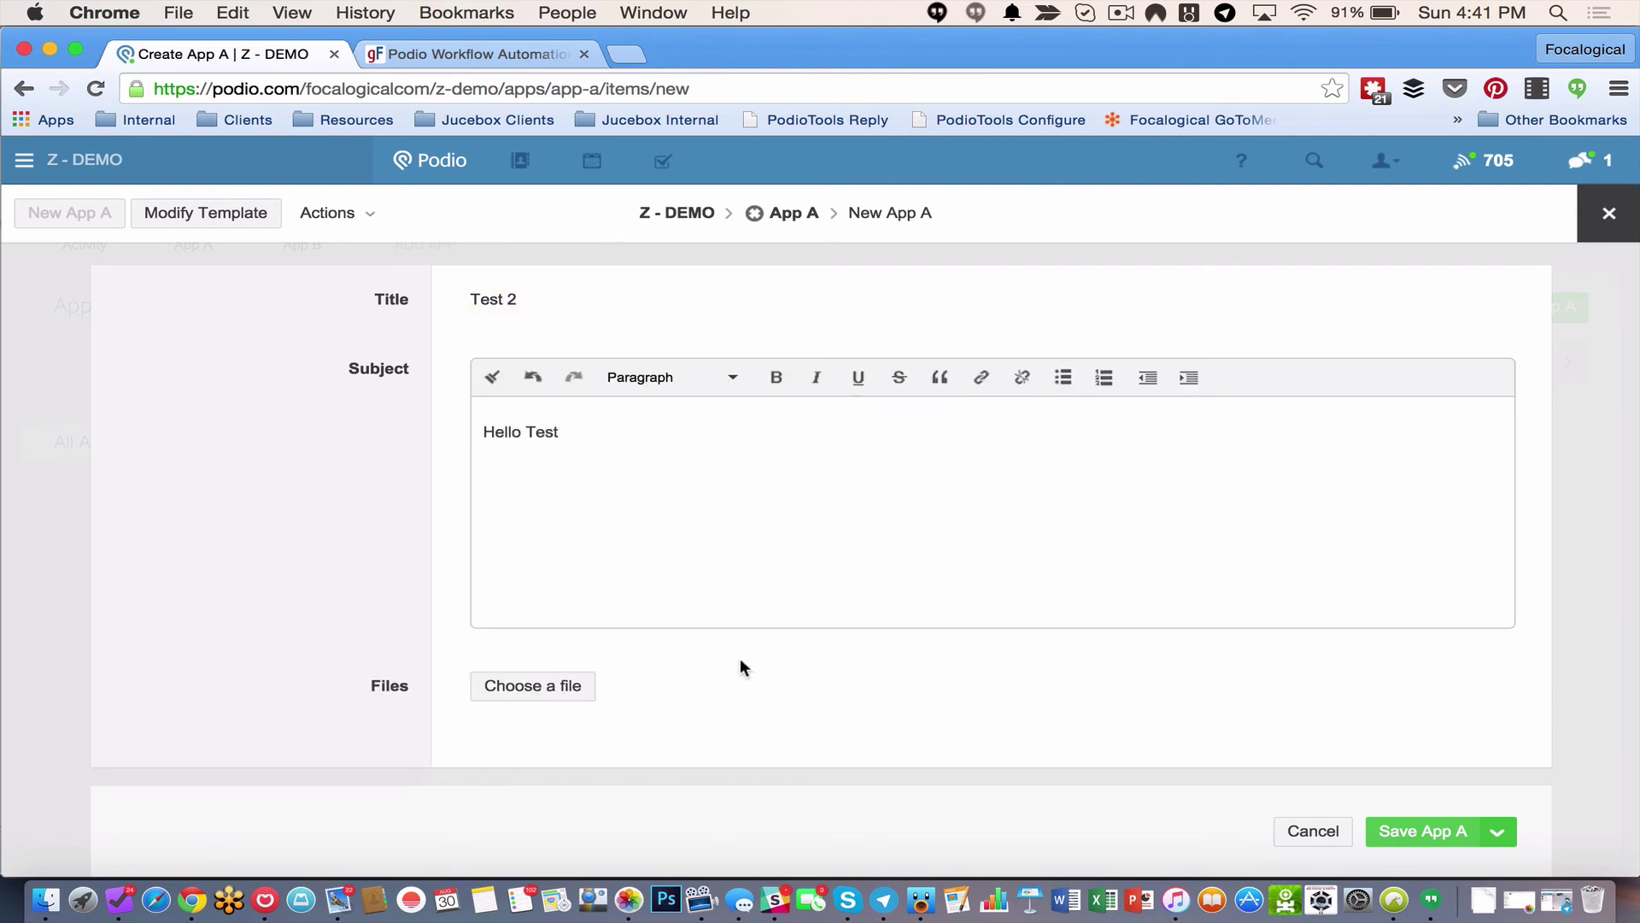
{"action": "left_click", "coordinate": [567, 684]}
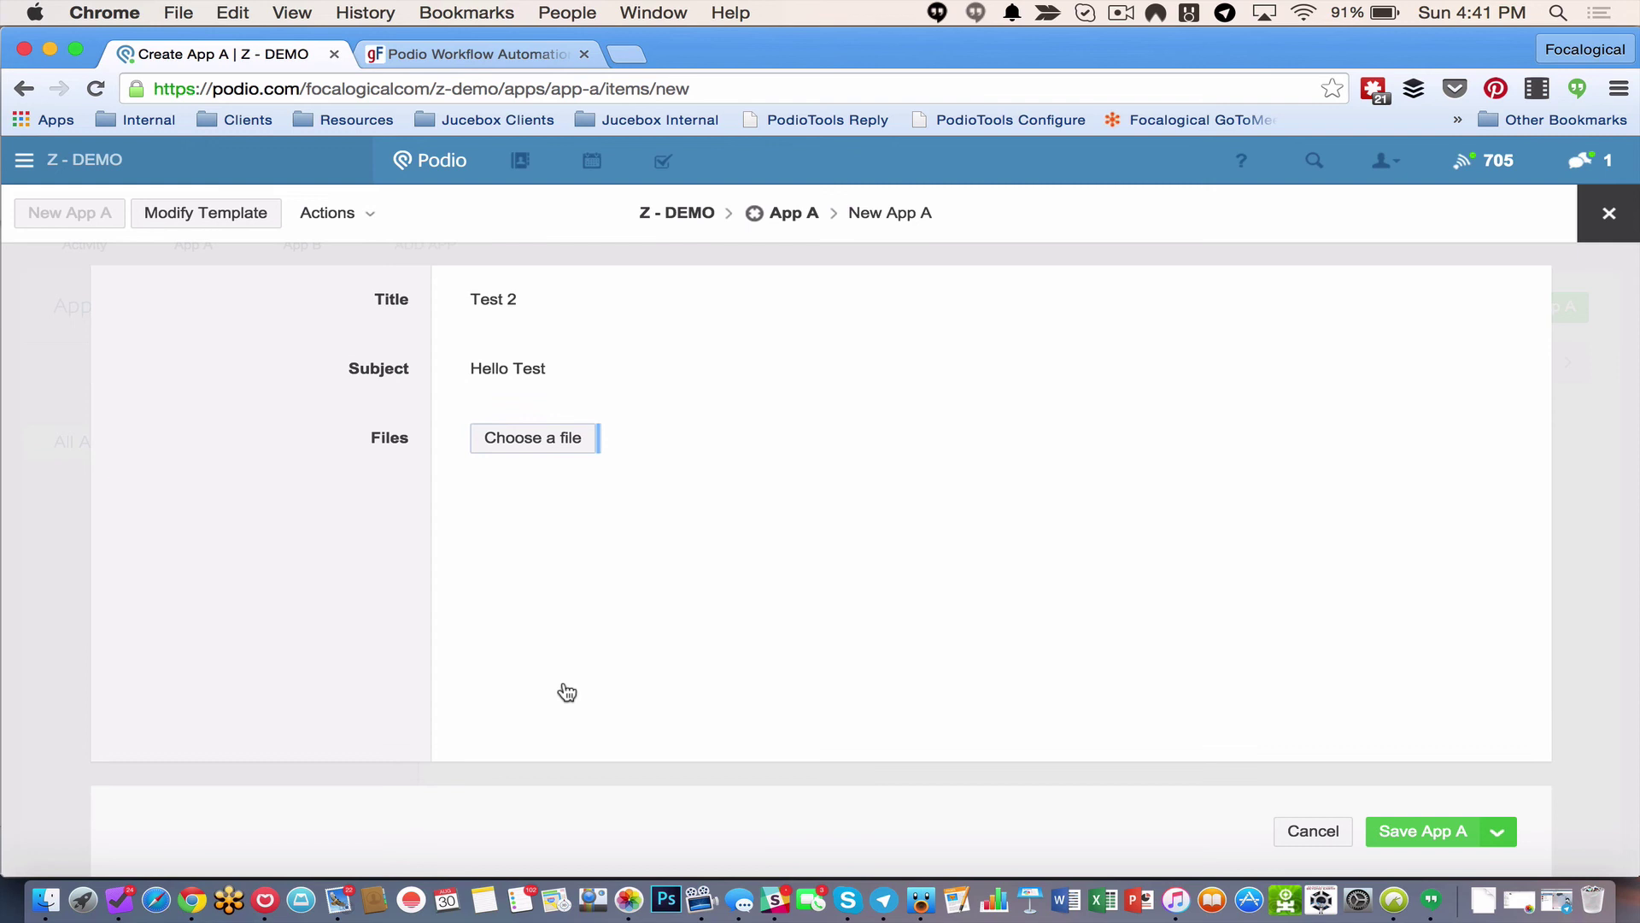
Attach new contacts.xlsx from Downloads, then save and close the Test 2 item
{"action": "left_click", "coordinate": [551, 451]}
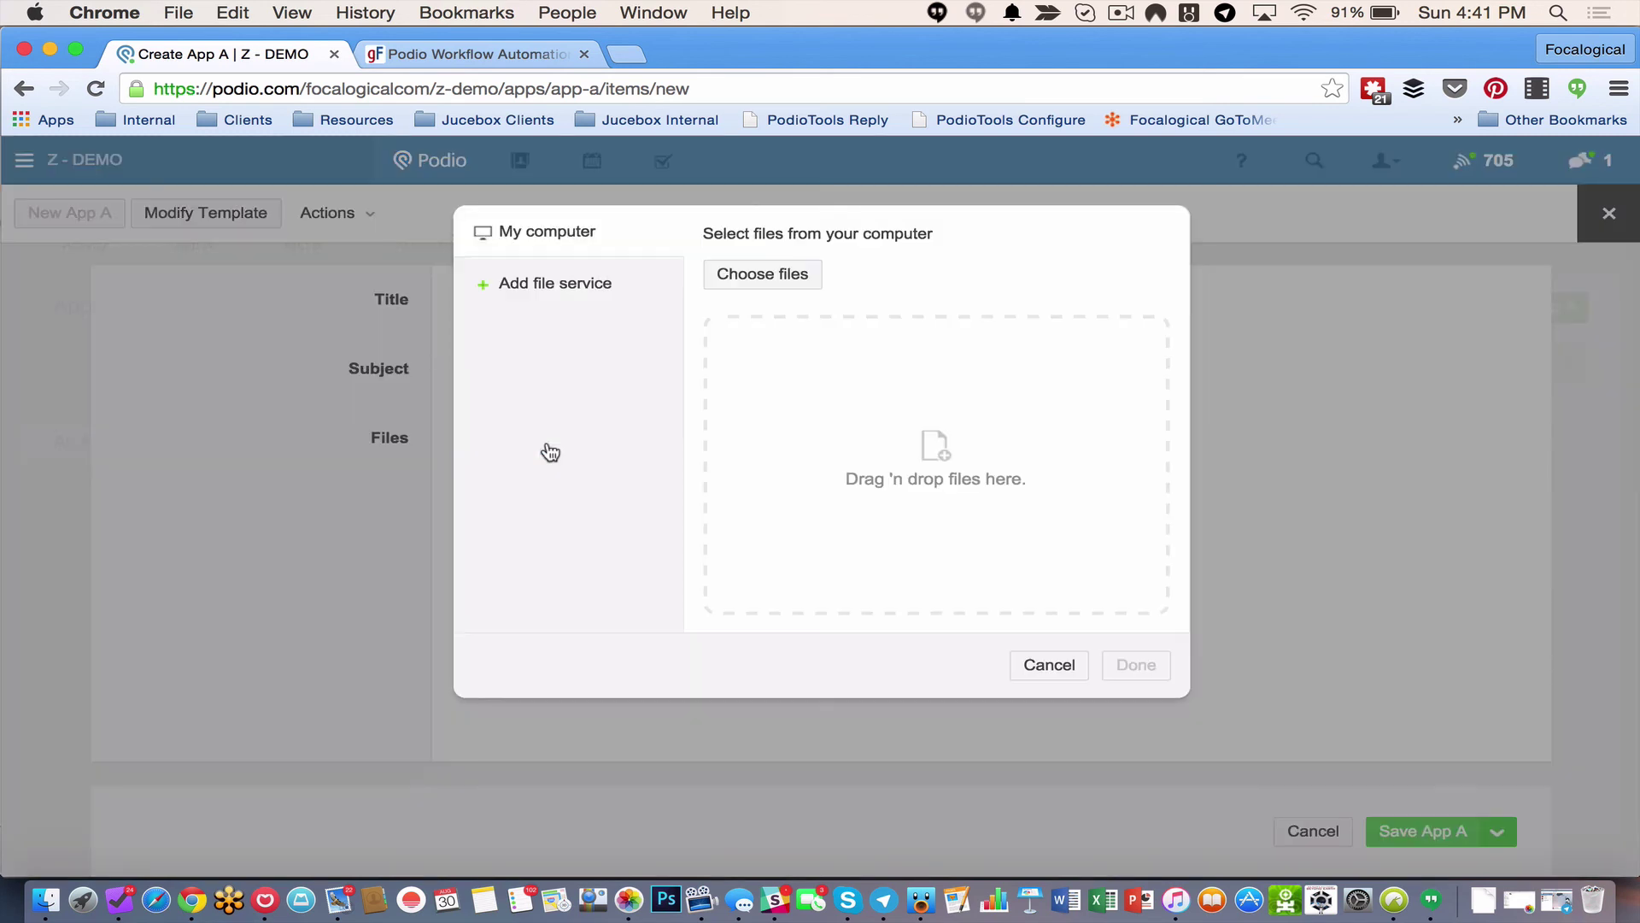
{"action": "left_click", "coordinate": [764, 282]}
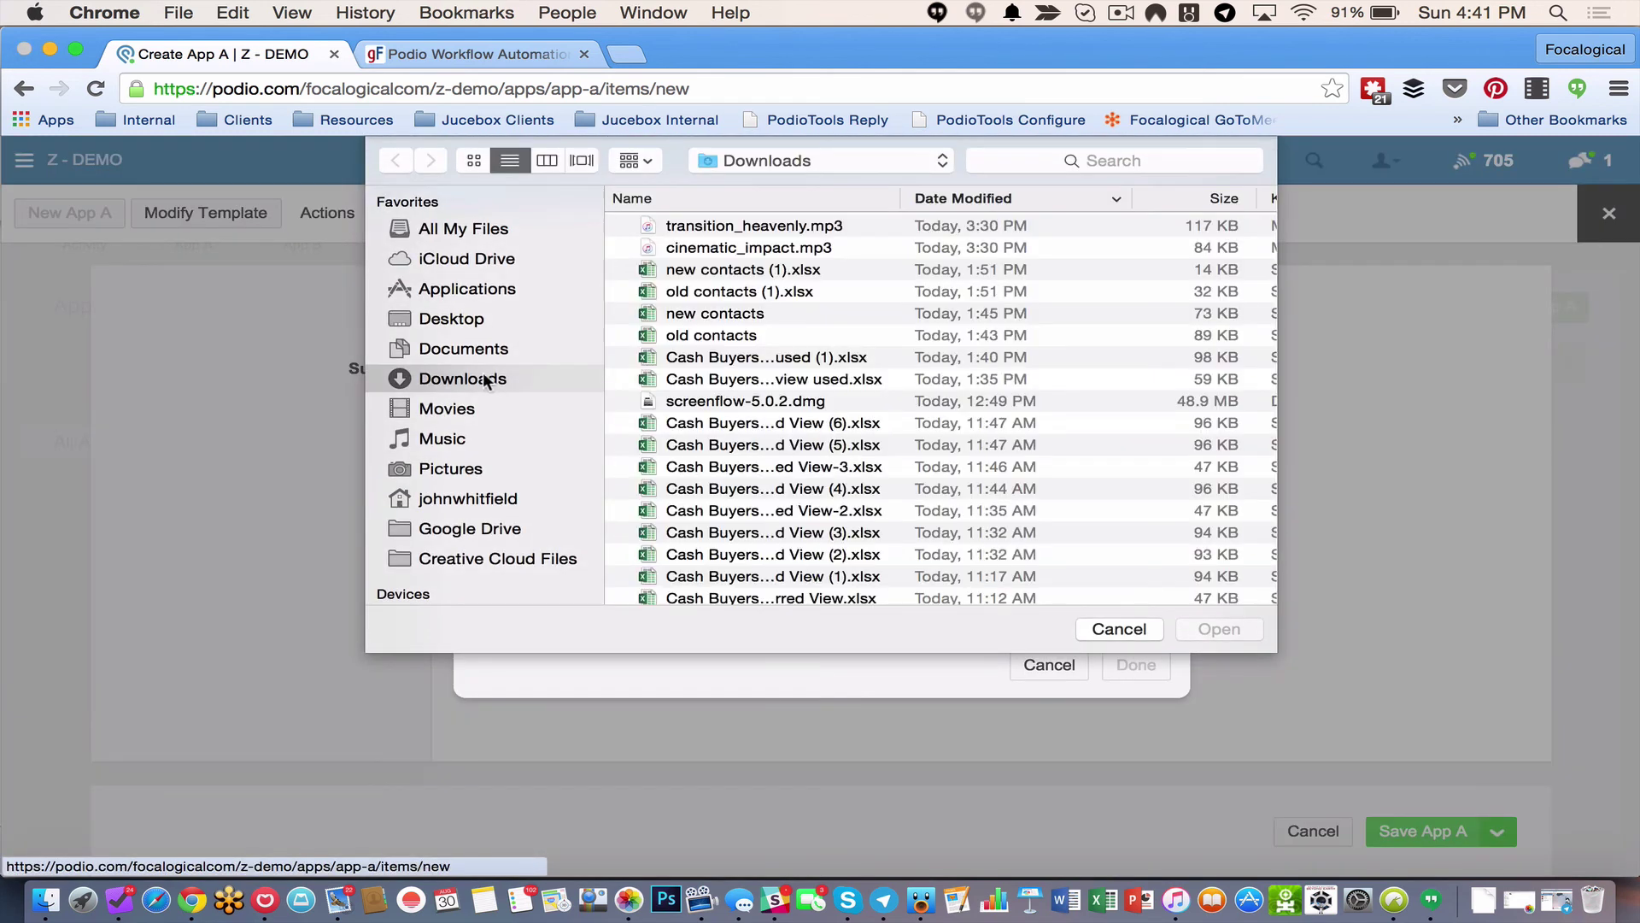
{"action": "double_click", "coordinate": [742, 313]}
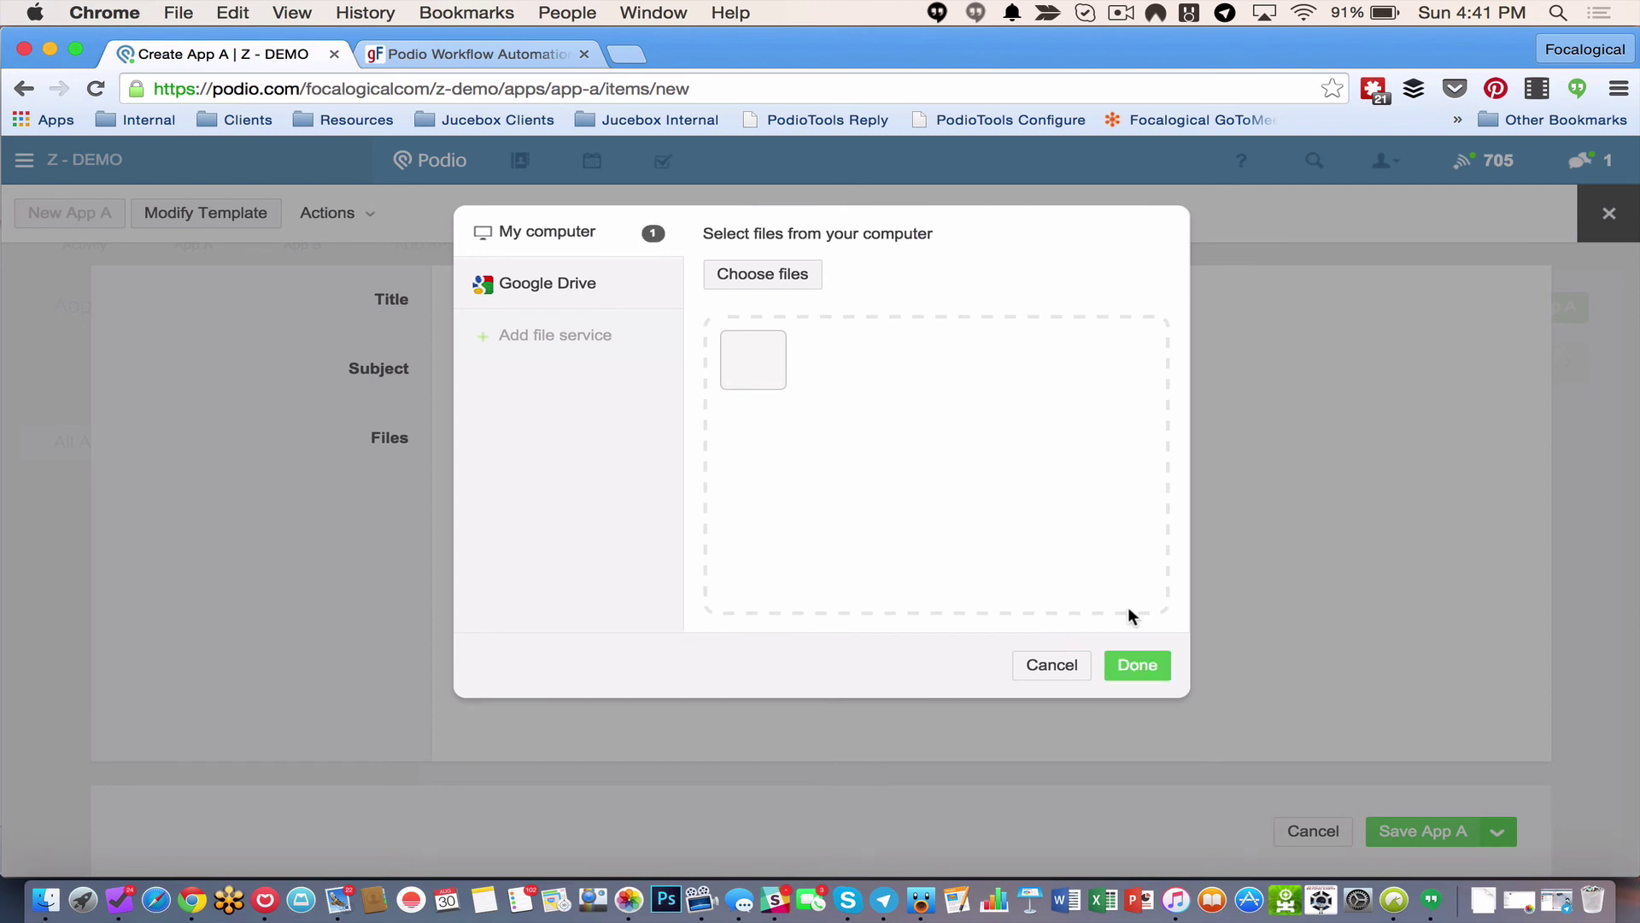
{"action": "left_click", "coordinate": [1137, 665]}
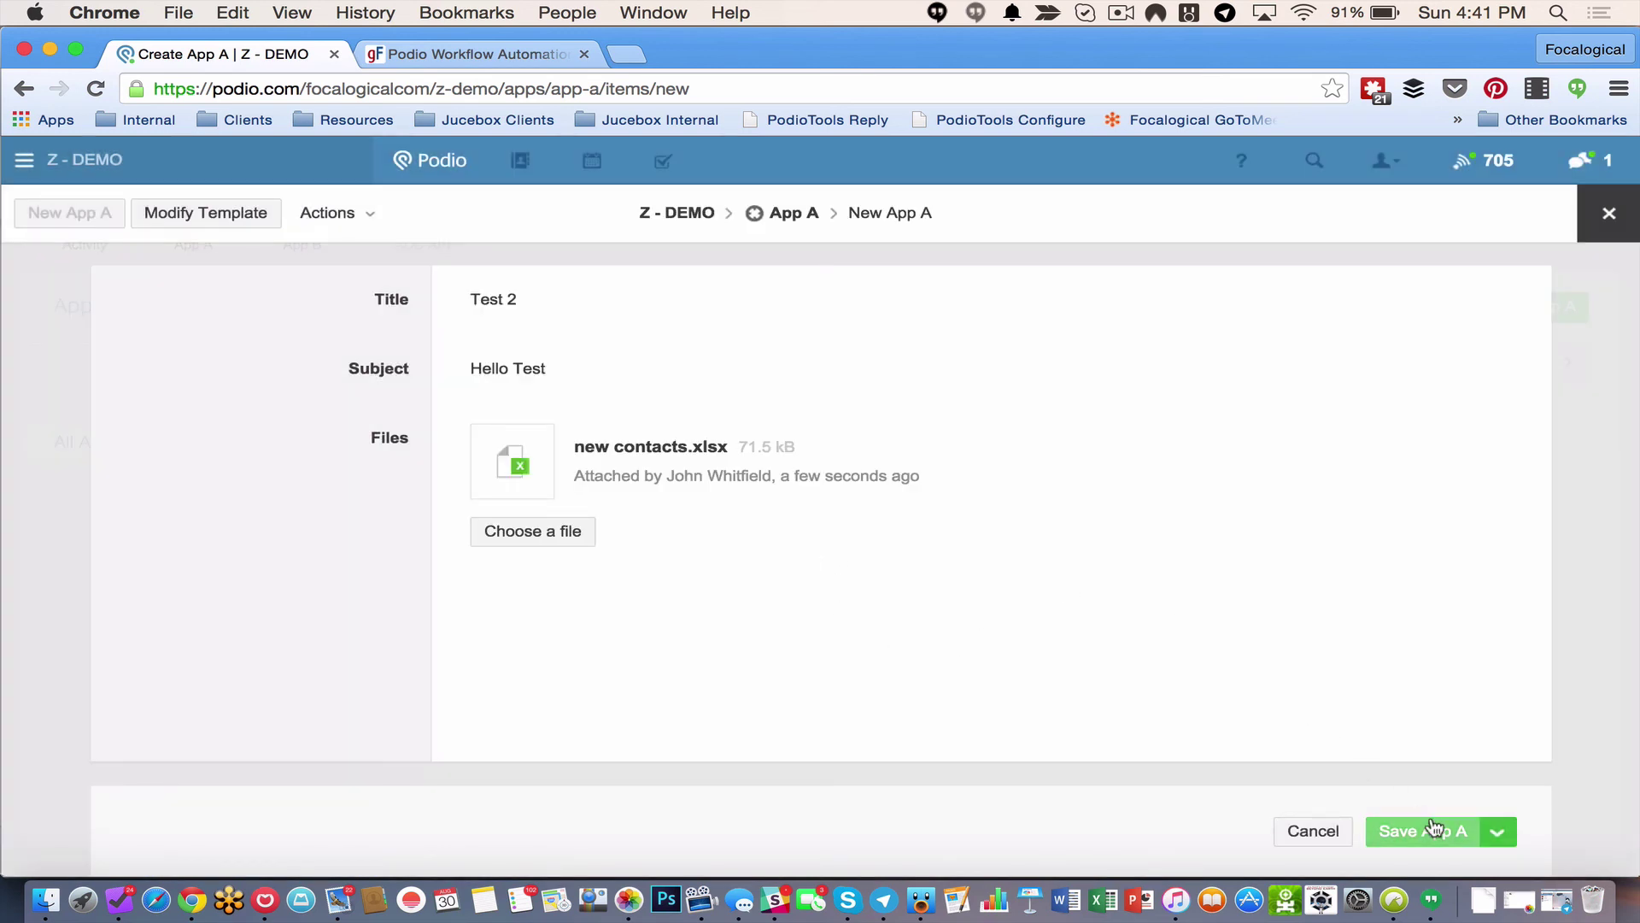
{"action": "left_click", "coordinate": [1432, 827]}
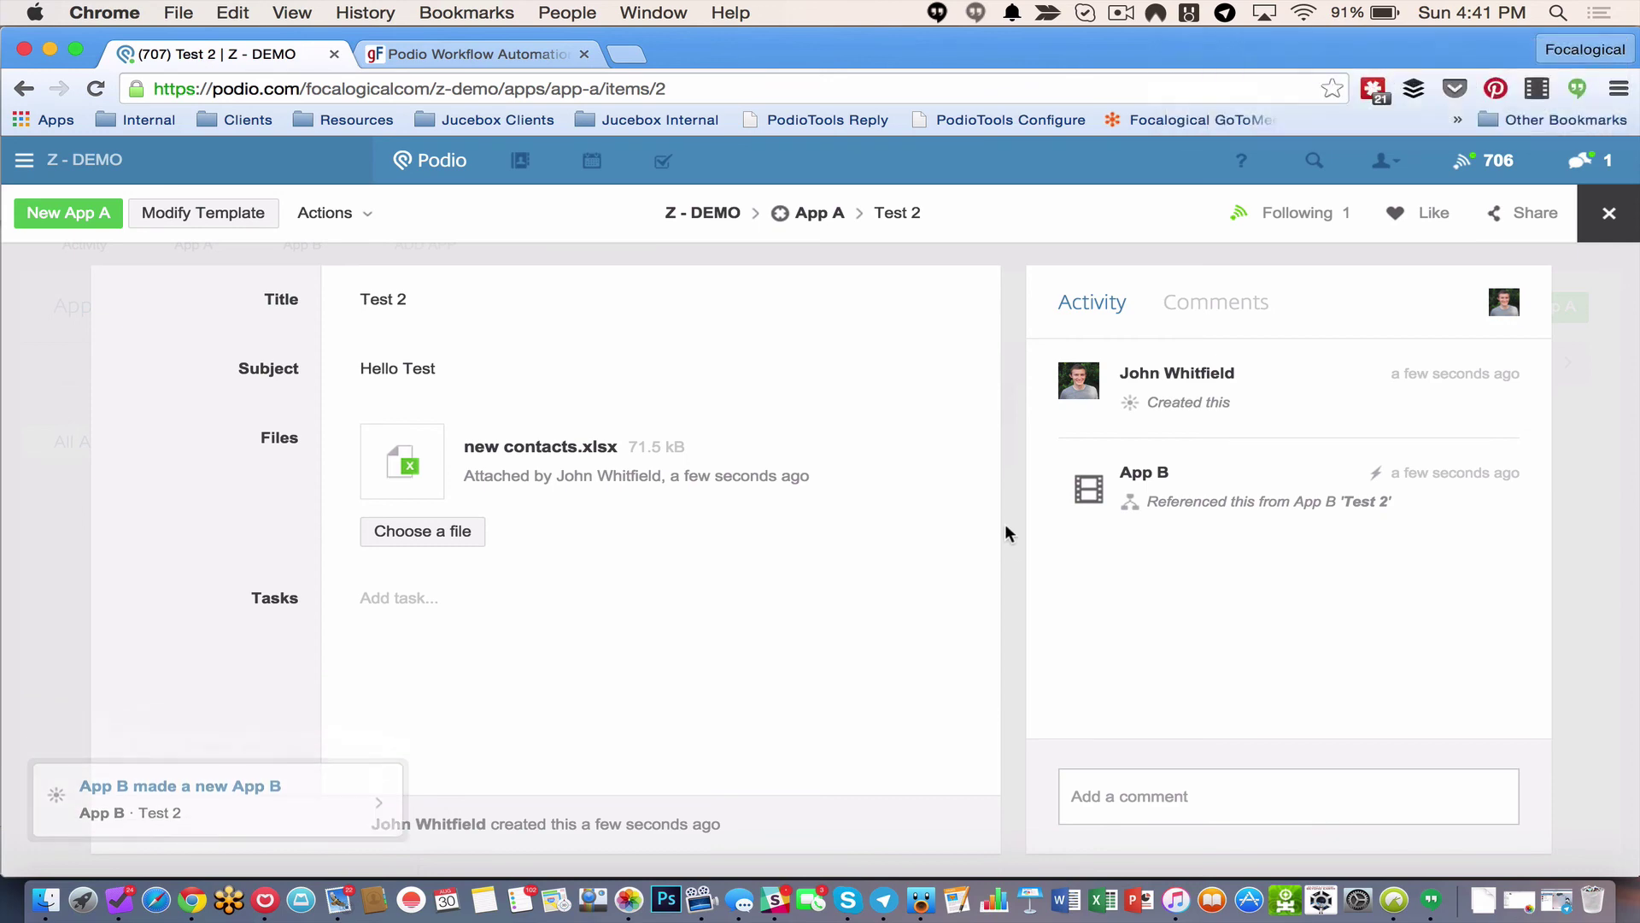
{"action": "left_click", "coordinate": [62, 422]}
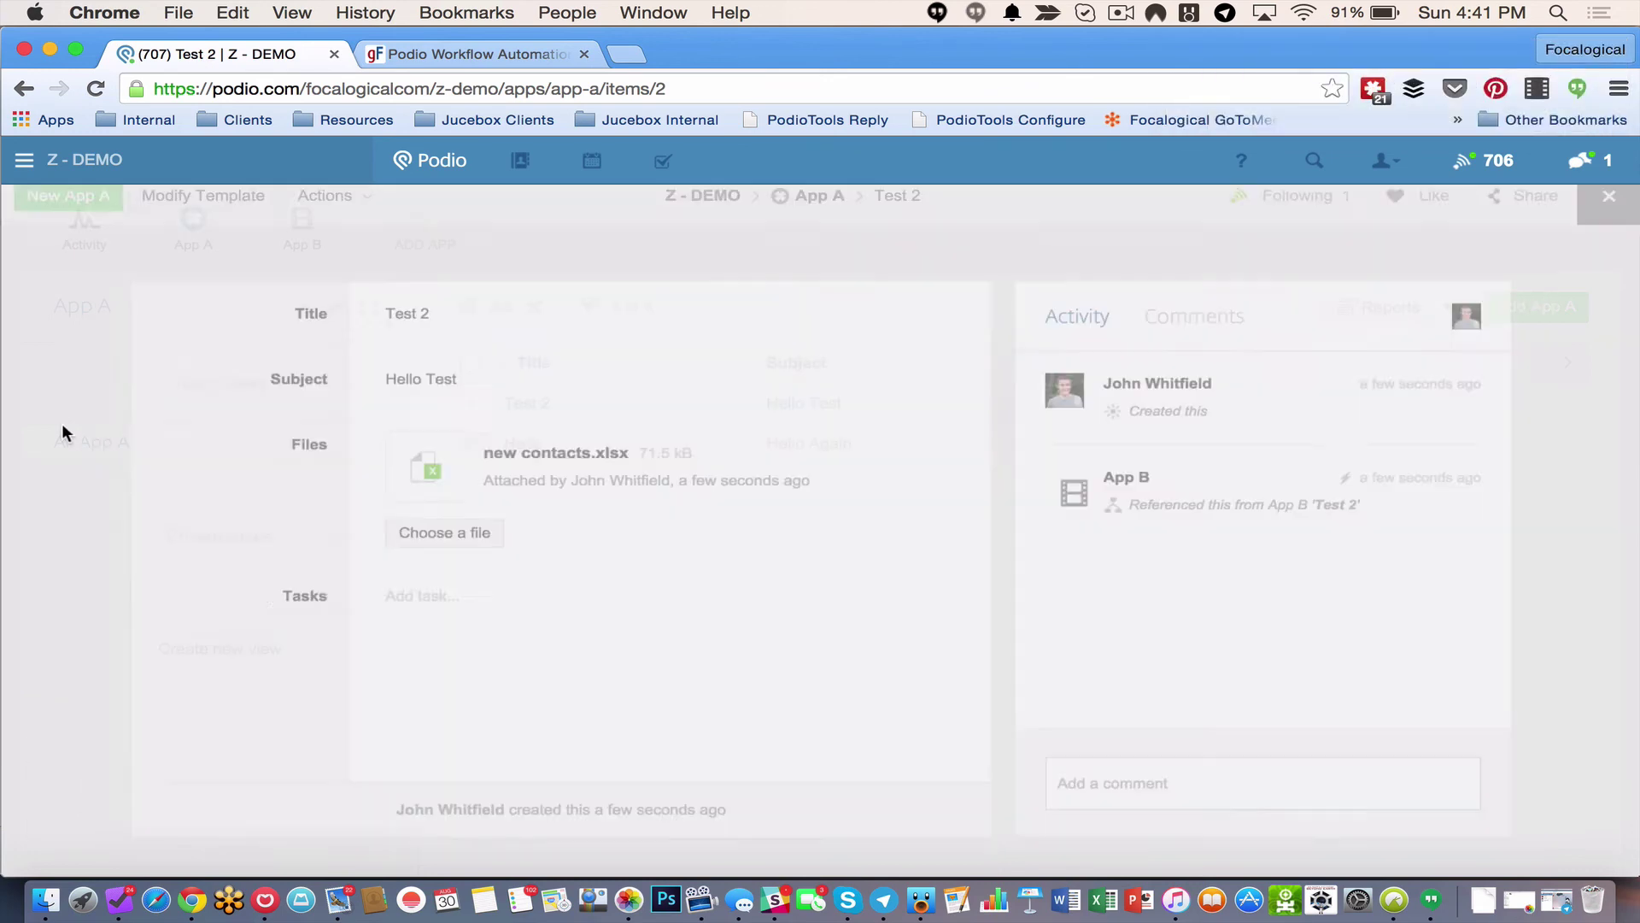
Open App B's Test 2 item and check its App A reference and the new contacts.xlsx file
{"action": "left_click", "coordinate": [293, 245]}
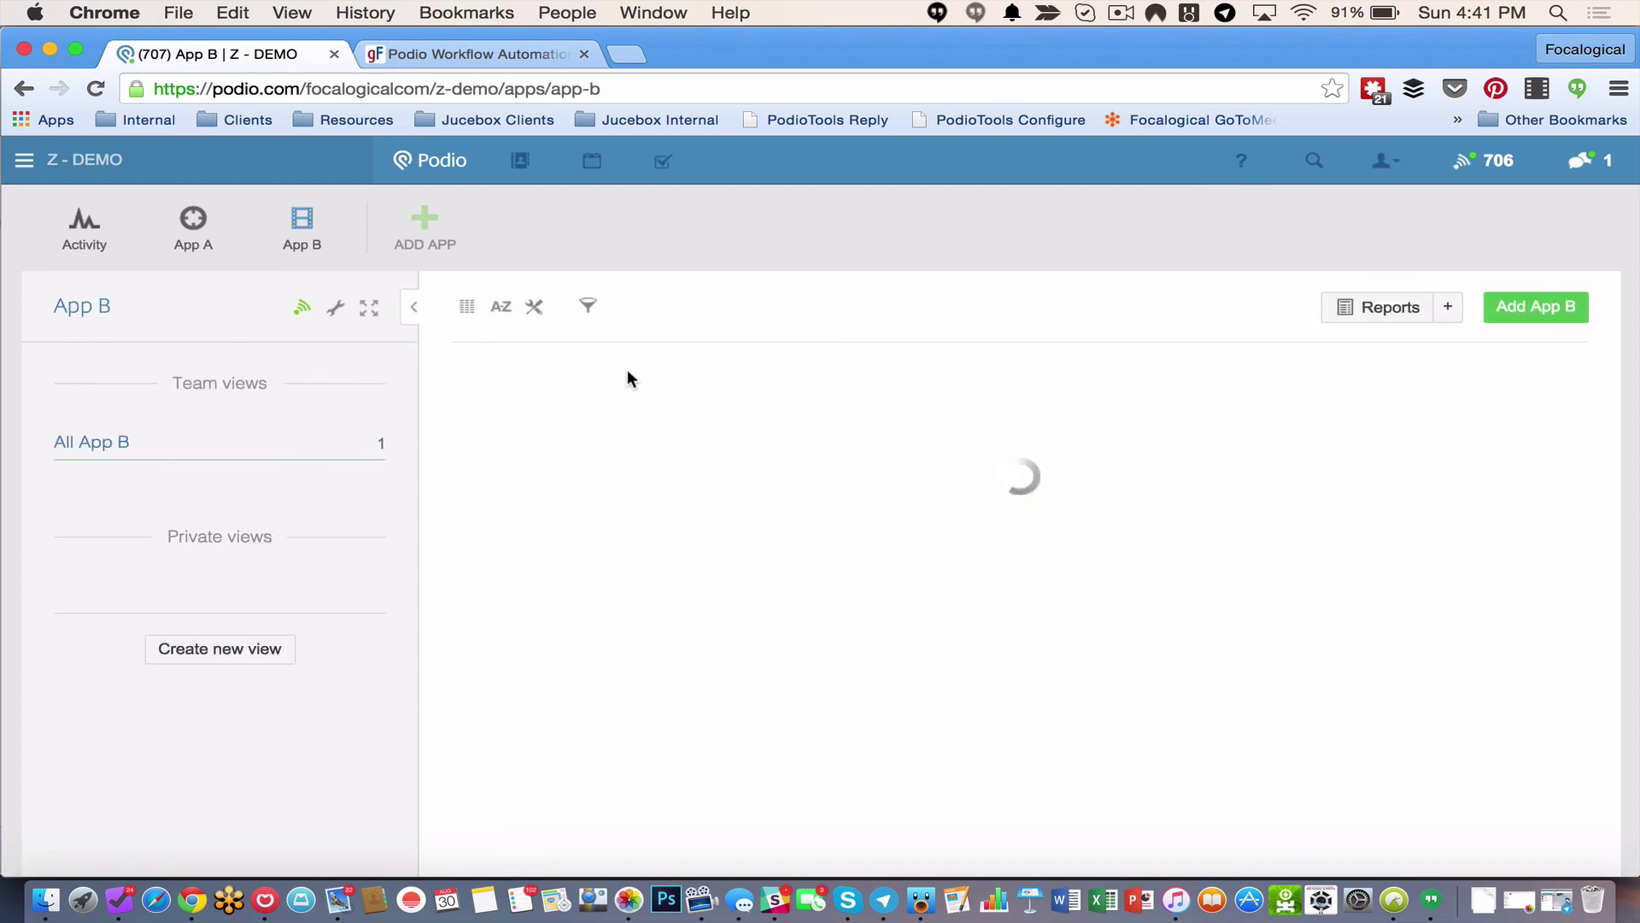
{"action": "left_click", "coordinate": [623, 403]}
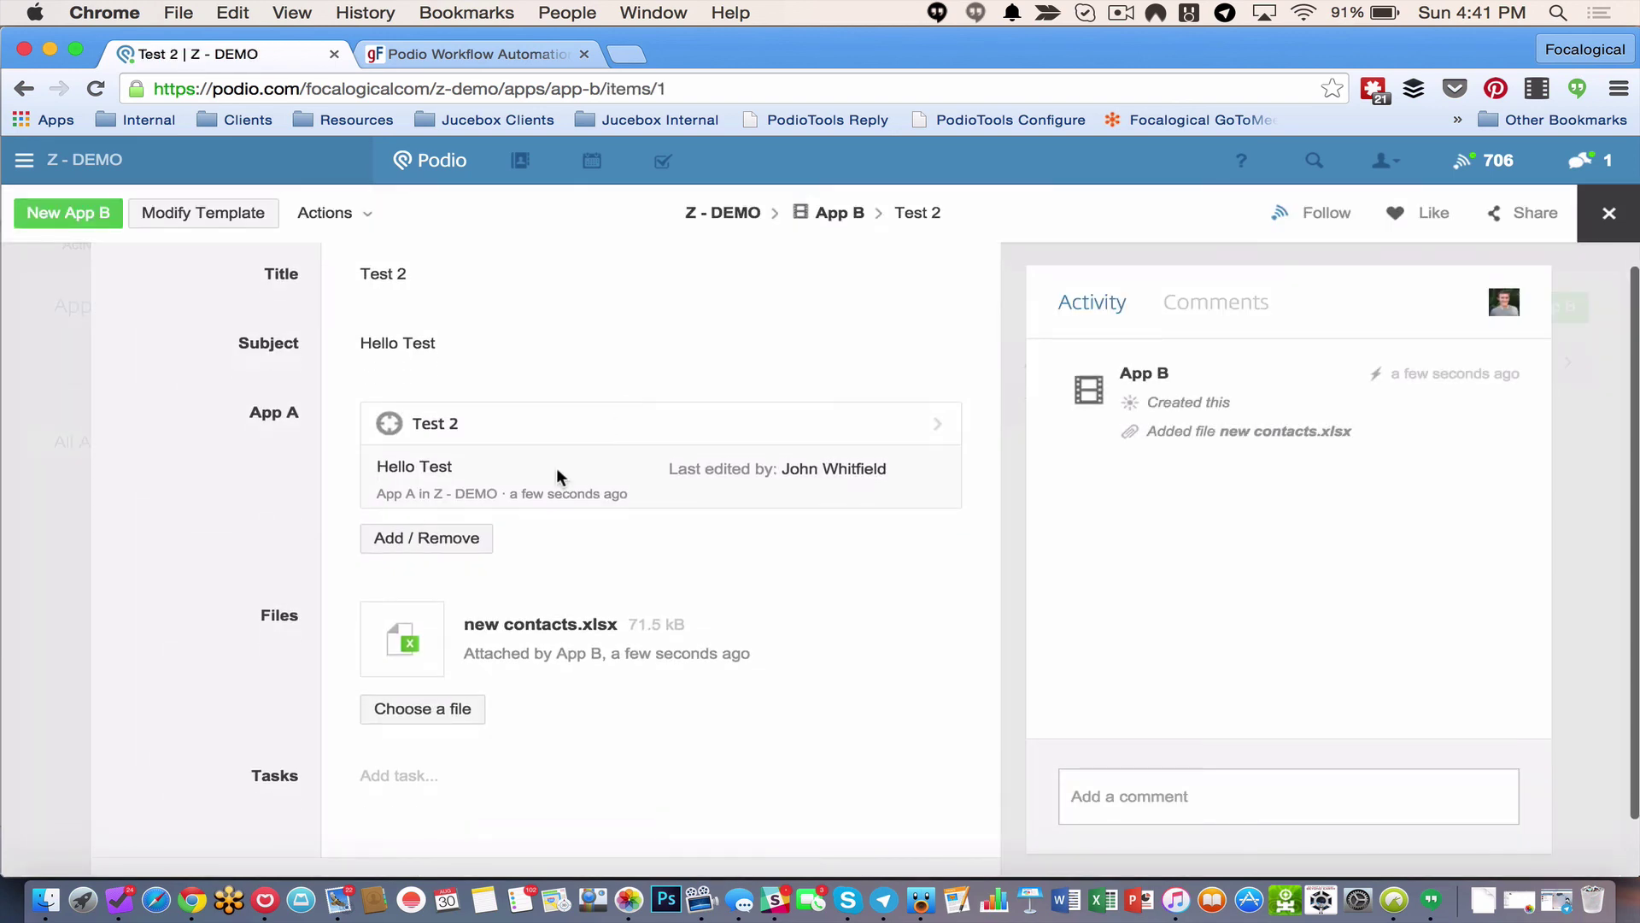
{"action": "scroll", "coordinate": [419, 547], "scroll_direction": "up", "scroll_amount": 1}
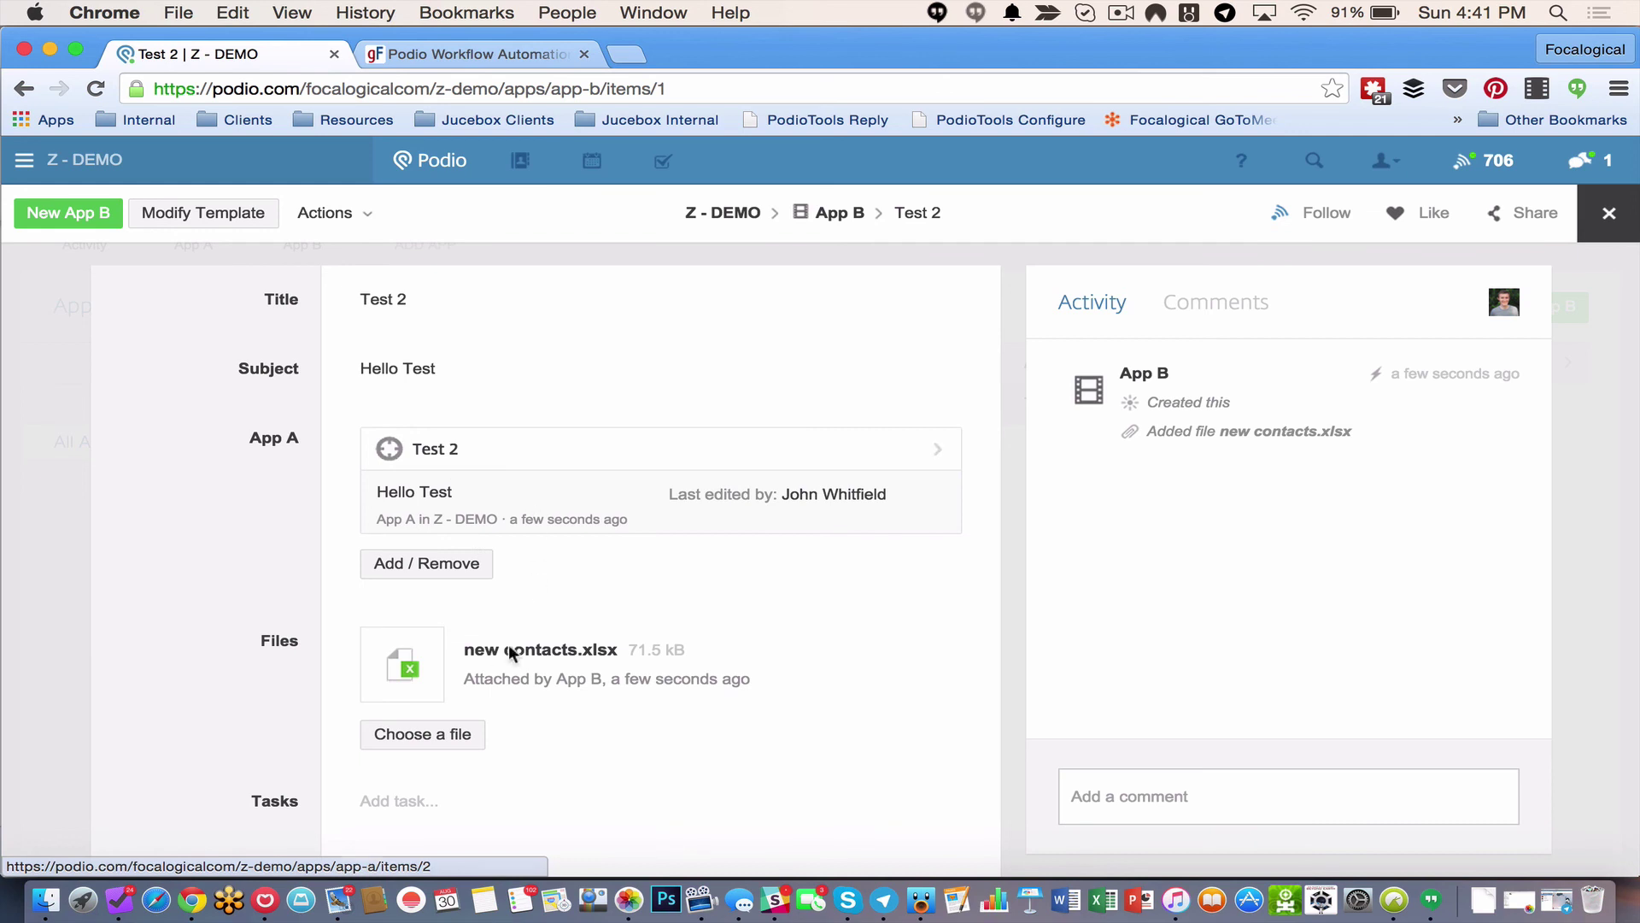
{"action": "mouse_move", "coordinate": [604, 649]}
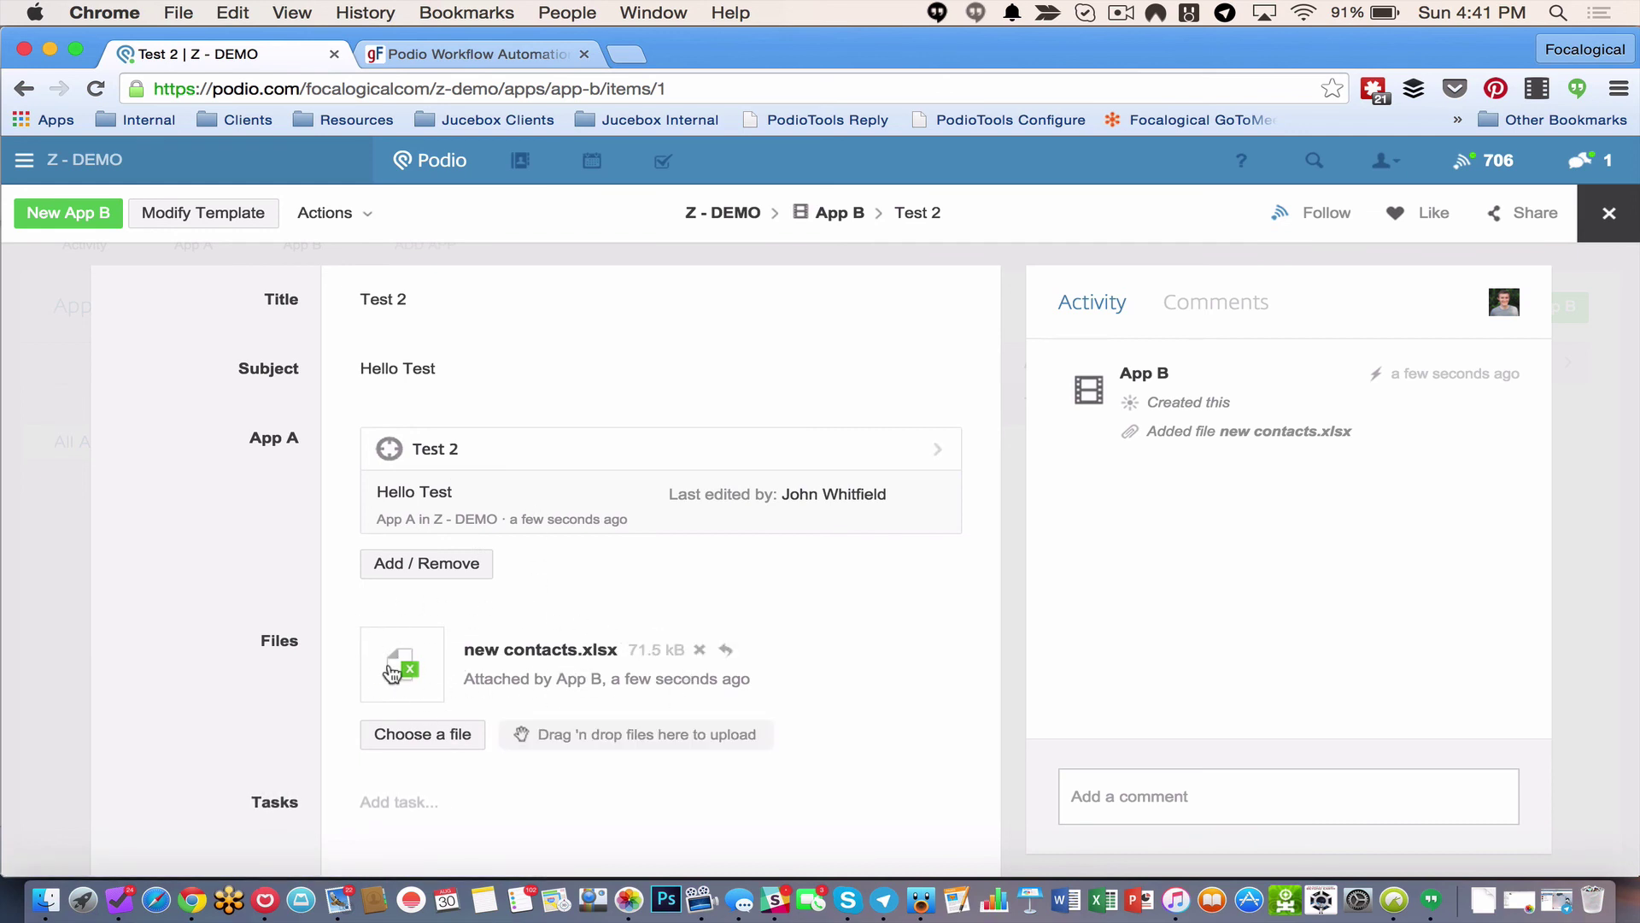
{"action": "scroll", "coordinate": [190, 597], "scroll_direction": "down", "scroll_amount": 2}
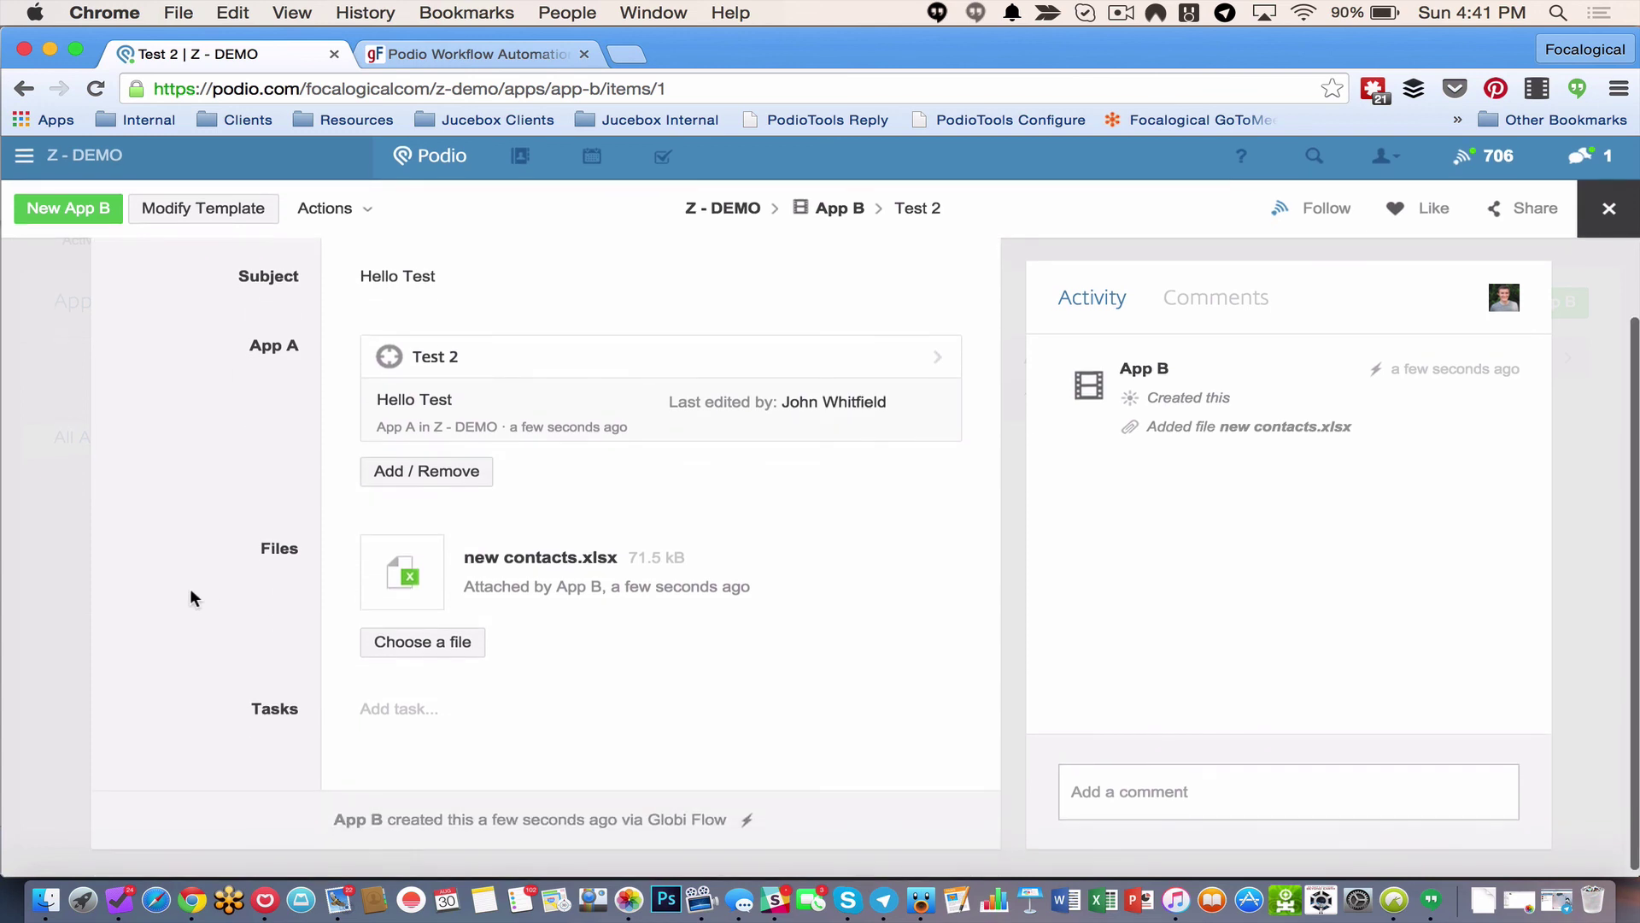
{"action": "scroll", "coordinate": [189, 588], "scroll_direction": "up", "scroll_amount": 2}
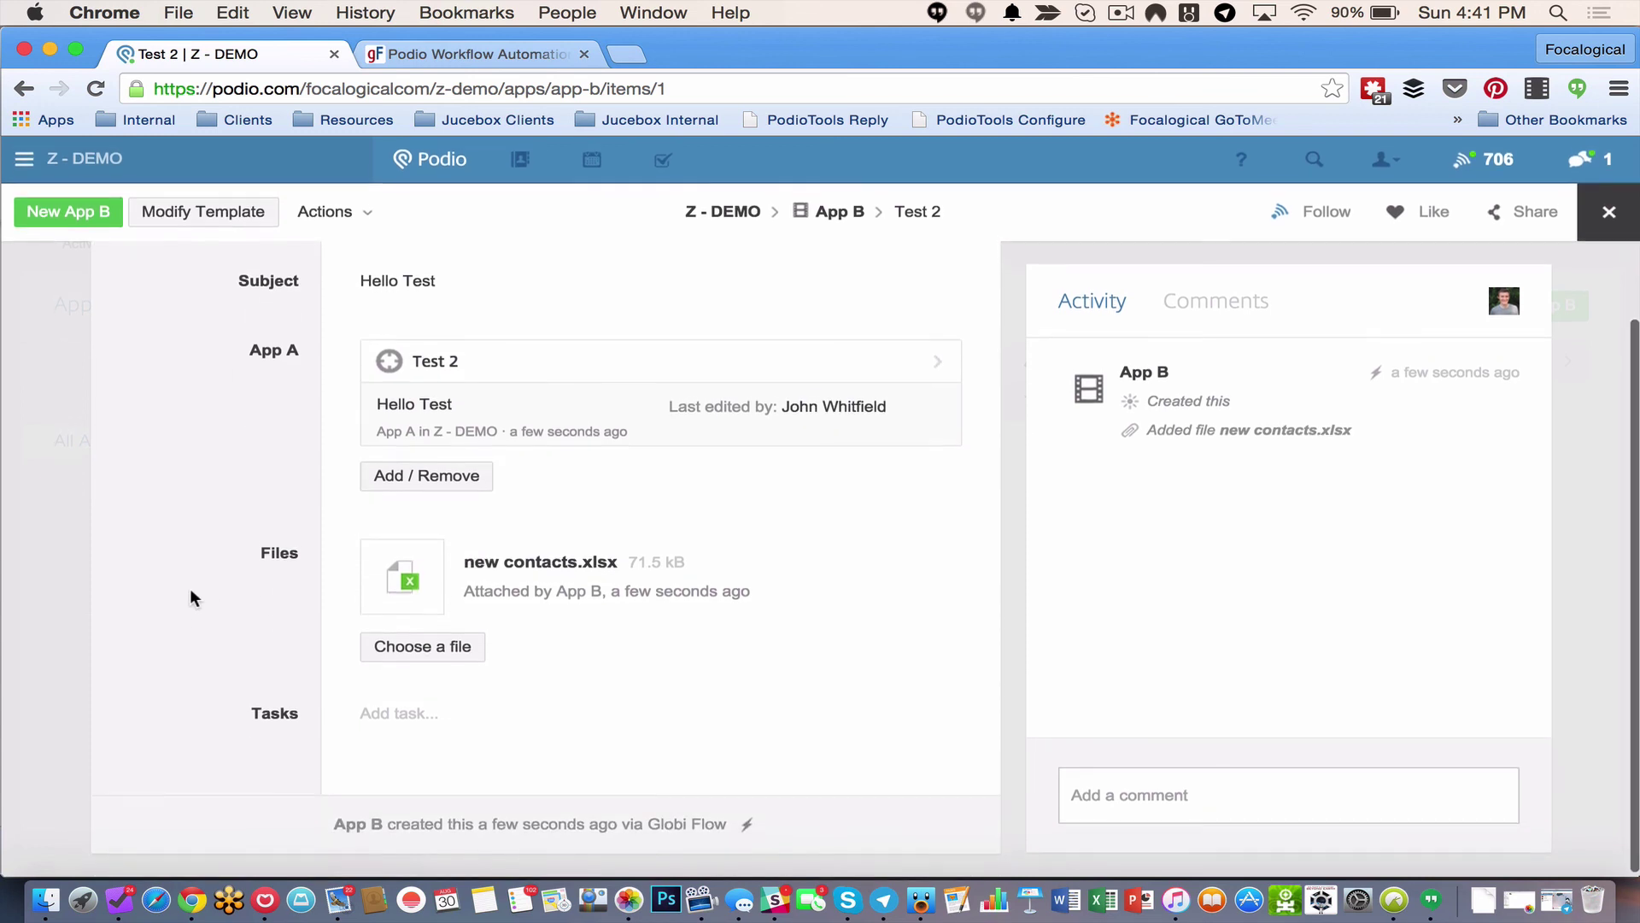